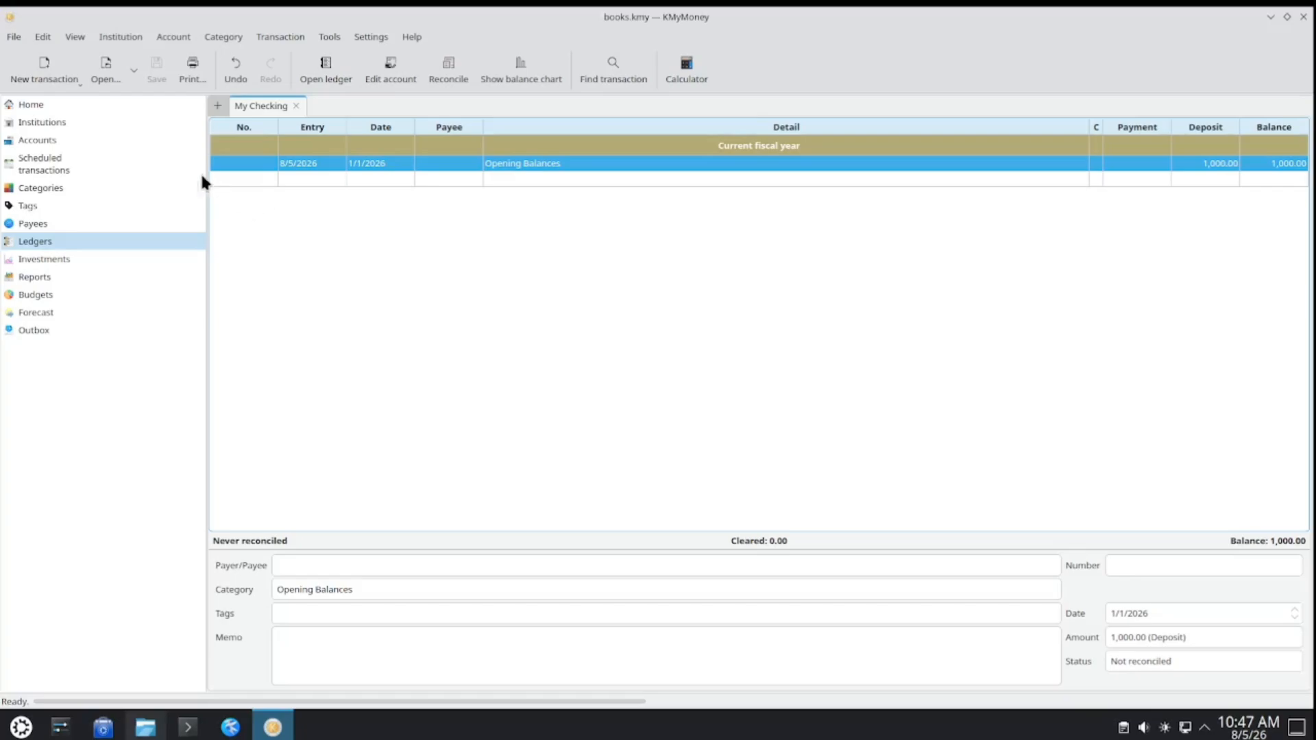
# In the My Checking ledger, start a new transaction dated 8/01/2026 and add Employer Co as its new payee.
pyautogui.click(83, 109)
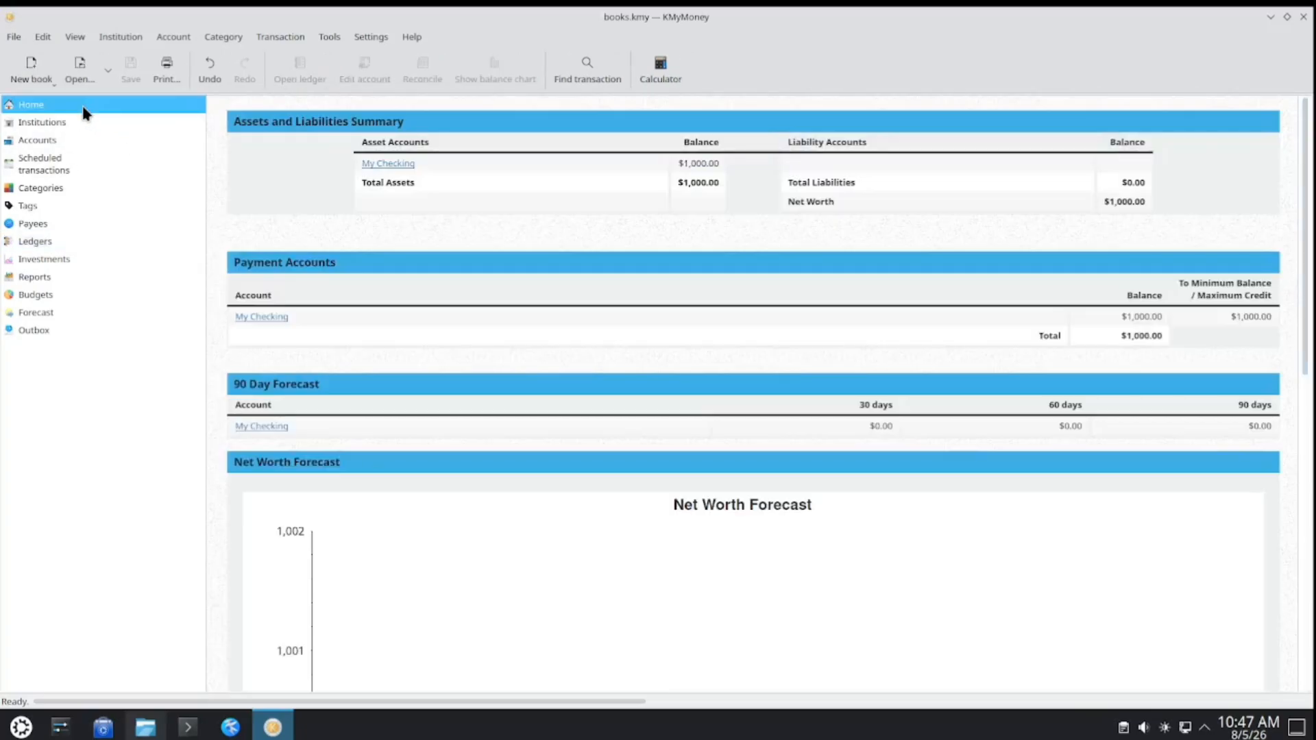
pyautogui.click(390, 164)
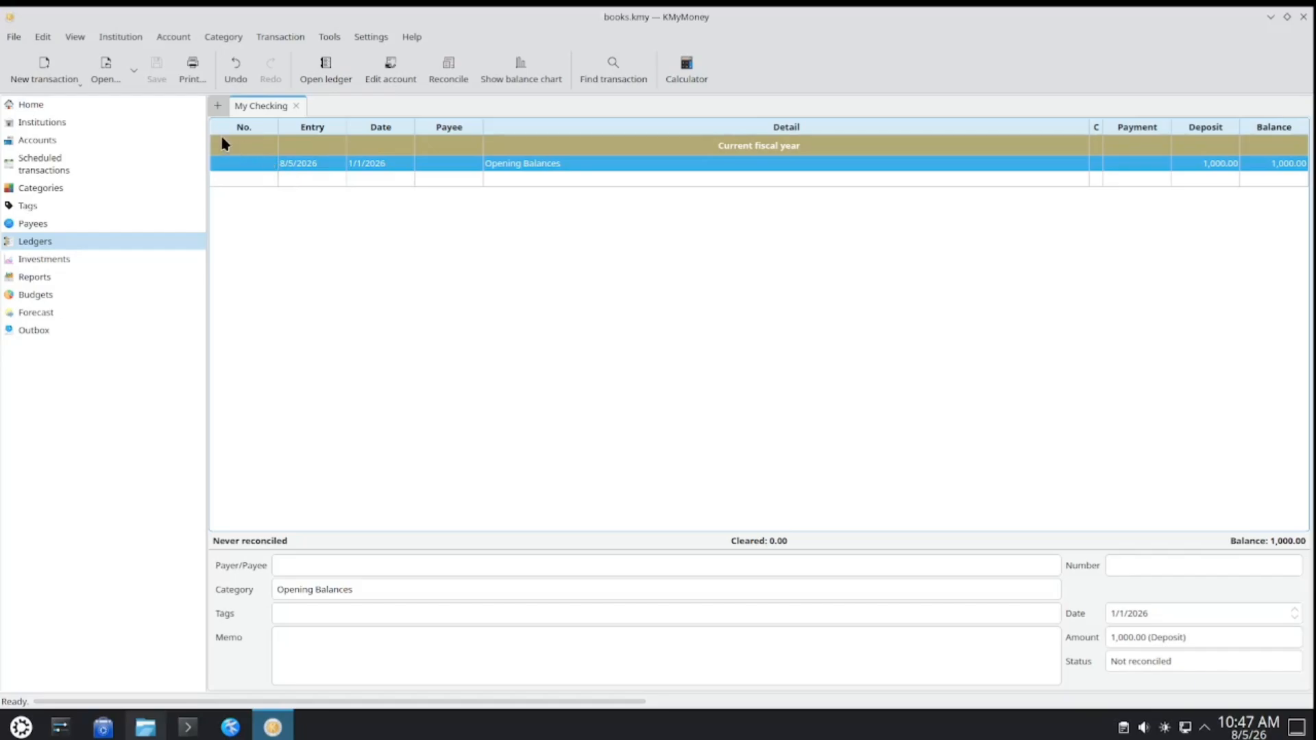
pyautogui.click(65, 62)
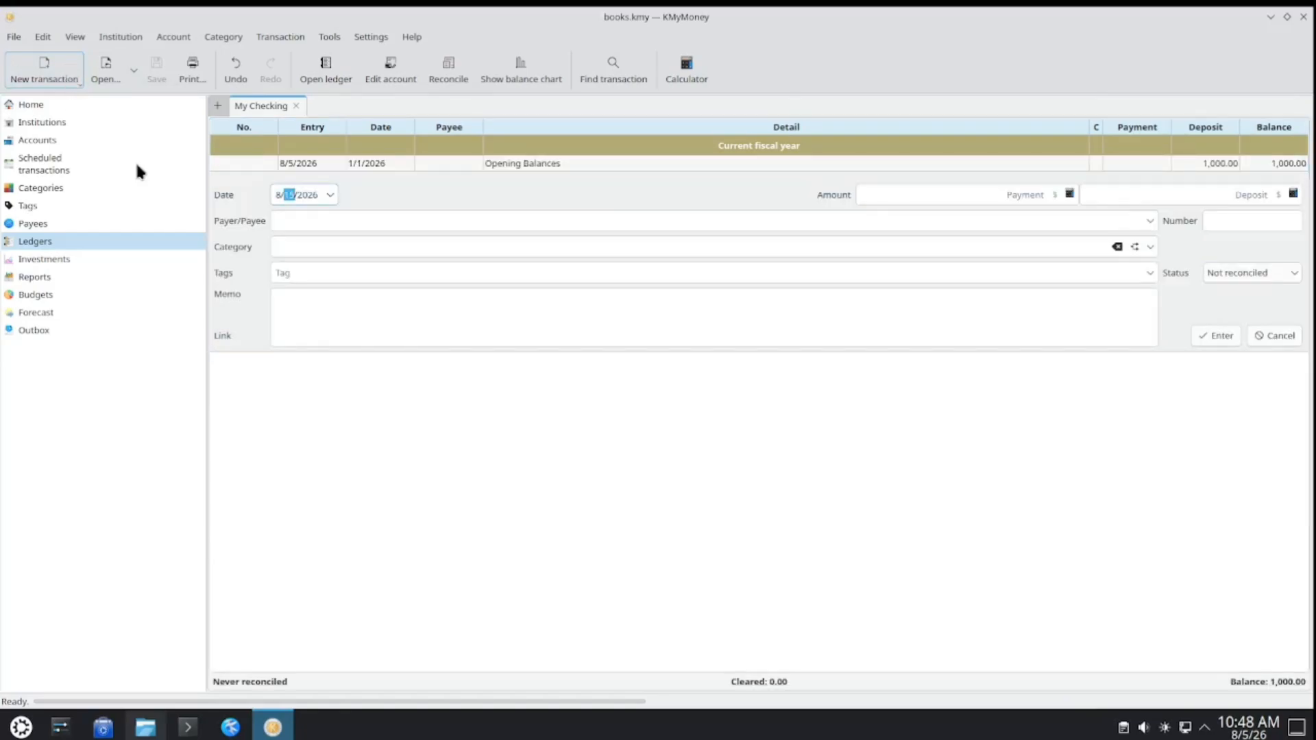
pyautogui.write('01')
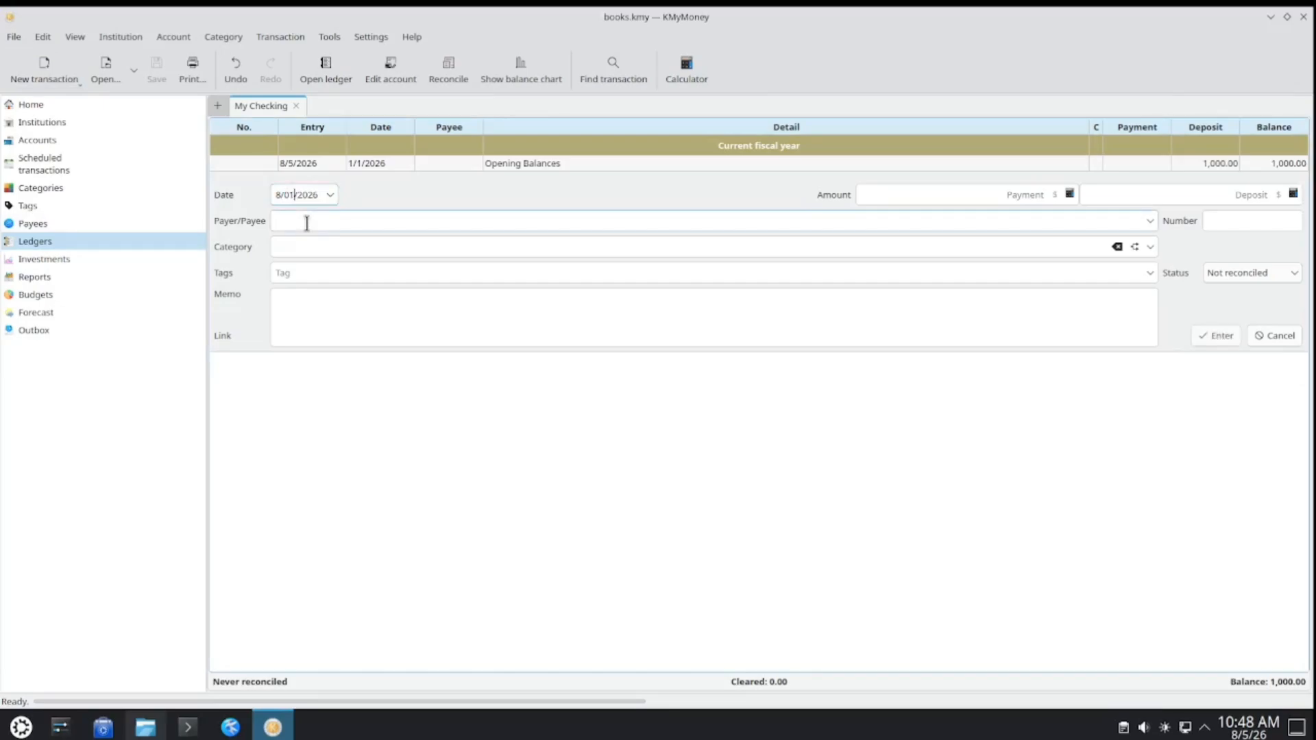
pyautogui.click(387, 224)
pyautogui.write('Employer Co')
pyautogui.click(403, 246)
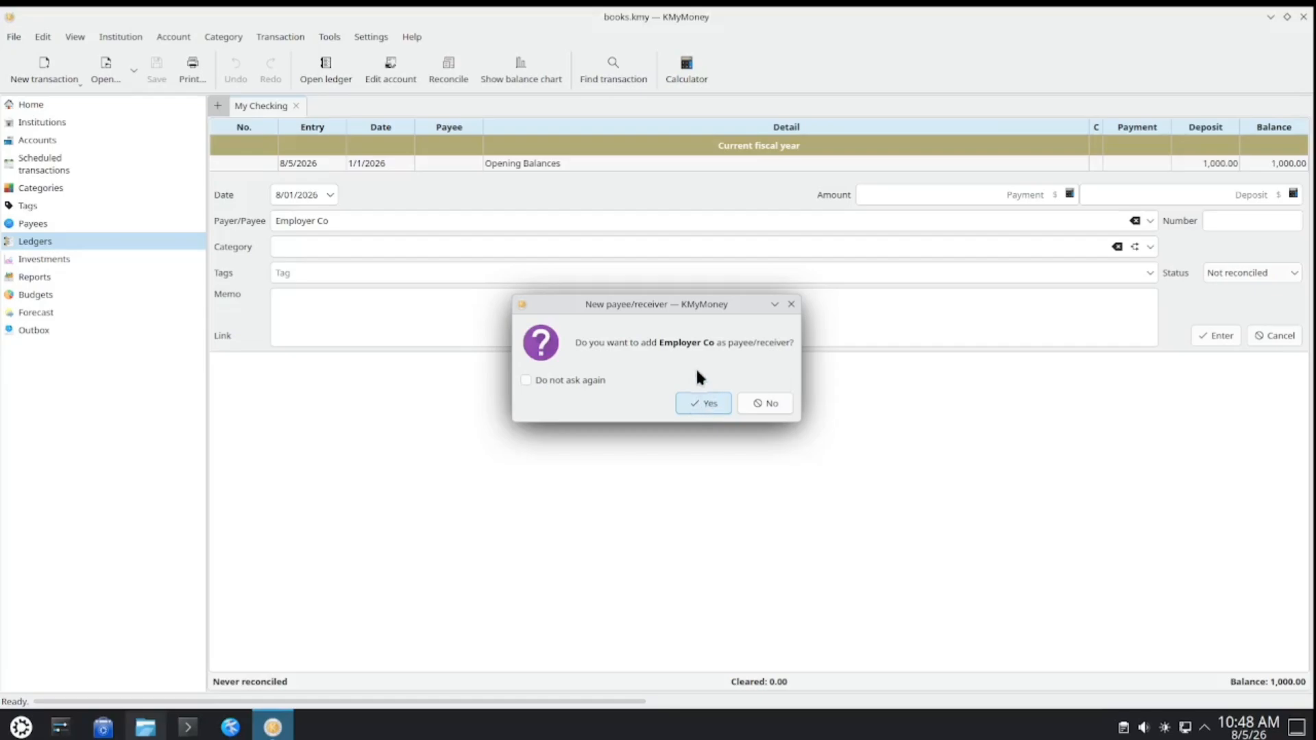
pyautogui.click(709, 405)
# Assign the Employer Co transaction to the Wages & Salary category with the memo "Paycheck for last 2 weeks in July".
pyautogui.click(507, 248)
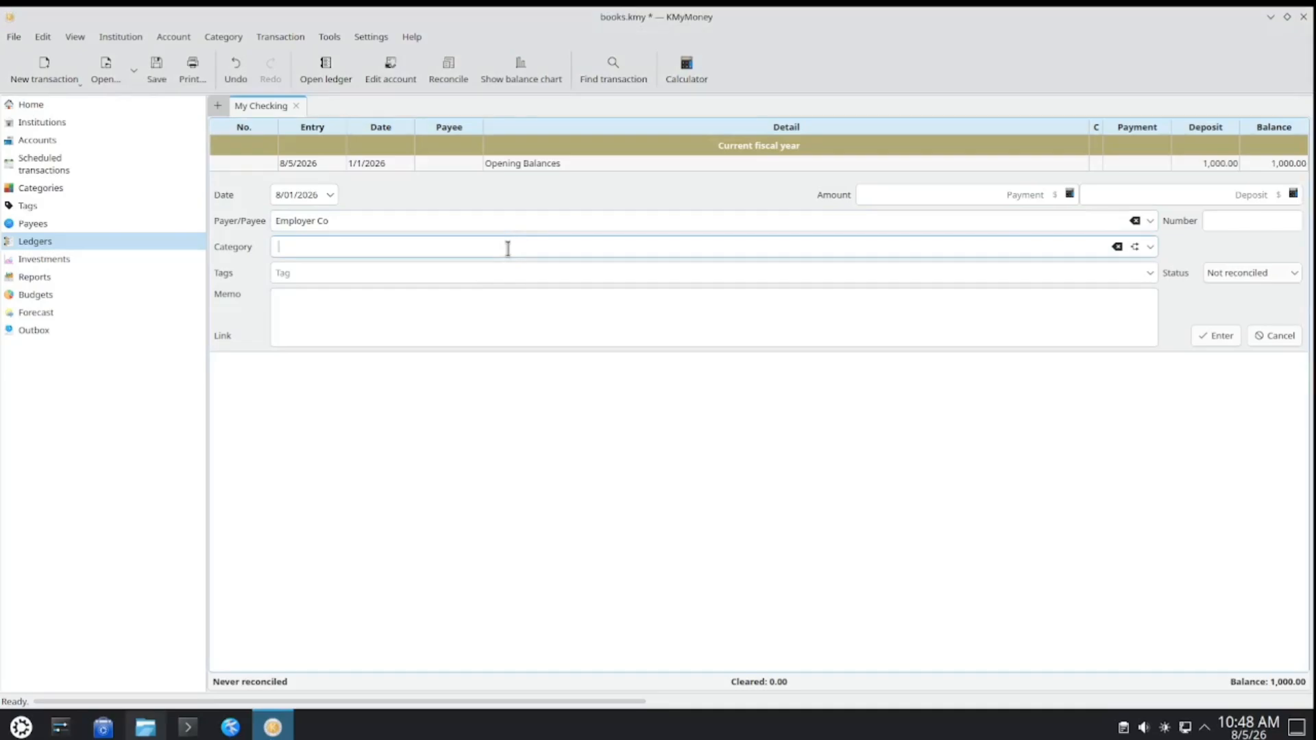
pyautogui.write('wag')
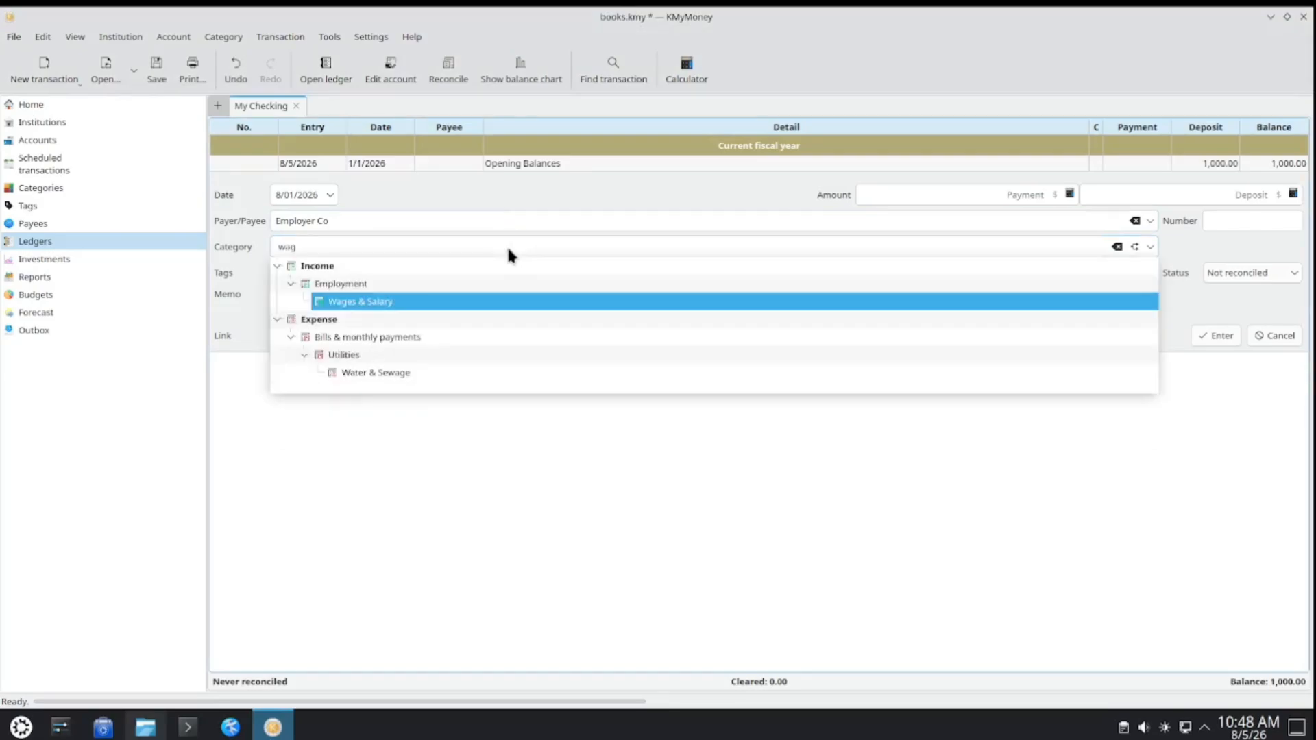
pyautogui.click(473, 303)
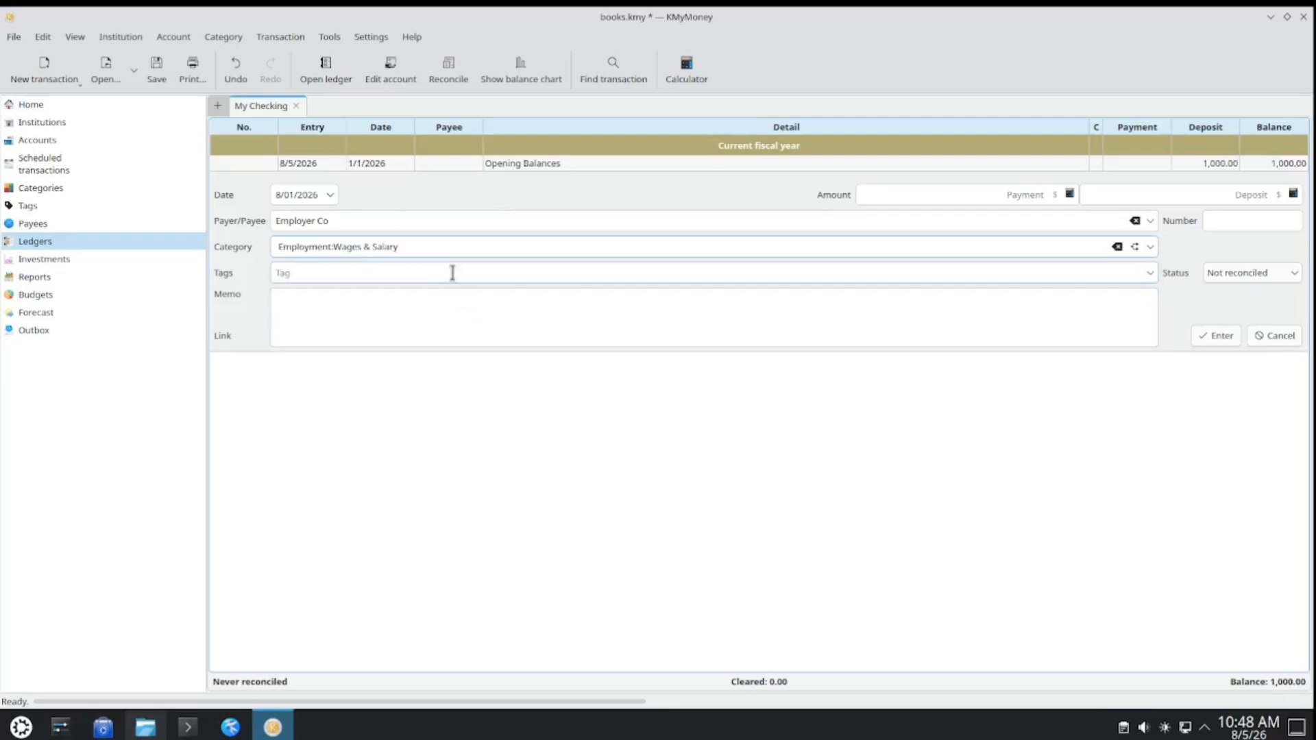
pyautogui.click(438, 300)
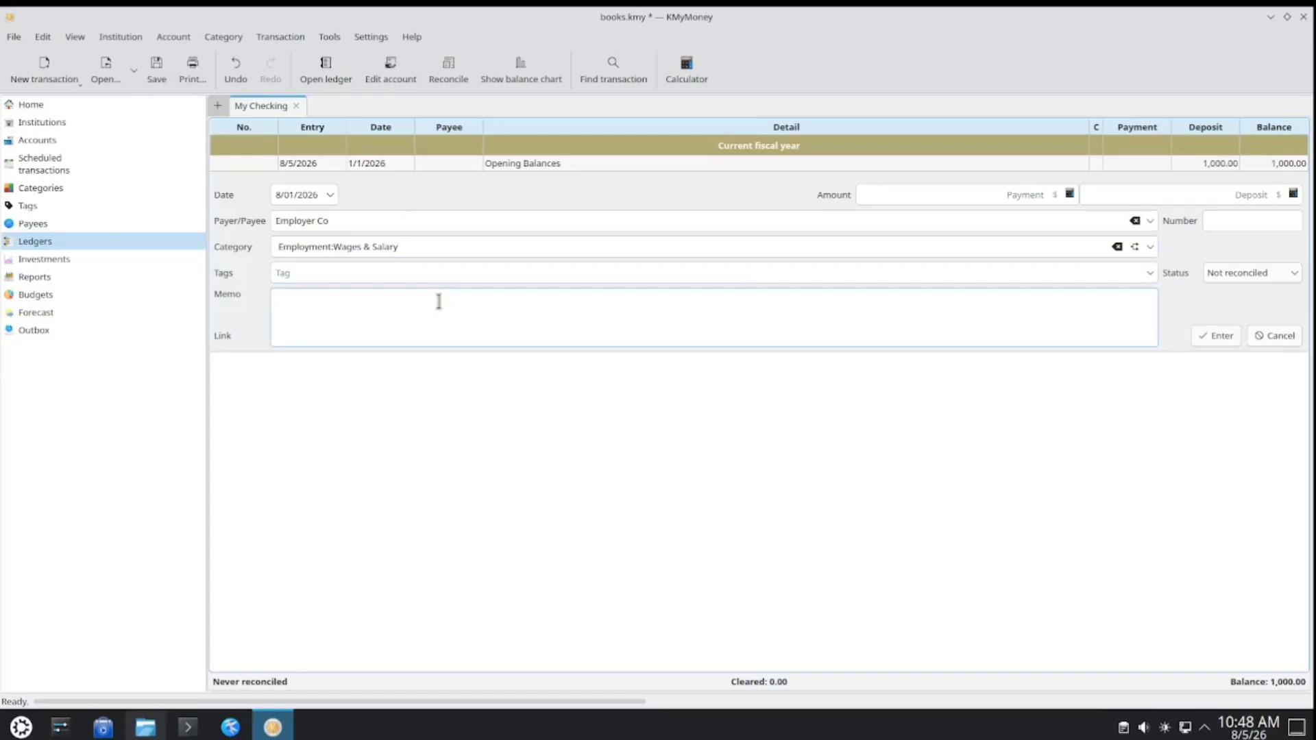
pyautogui.write('Paycheck for last 2 weeks in july')
pyautogui.click(400, 300)
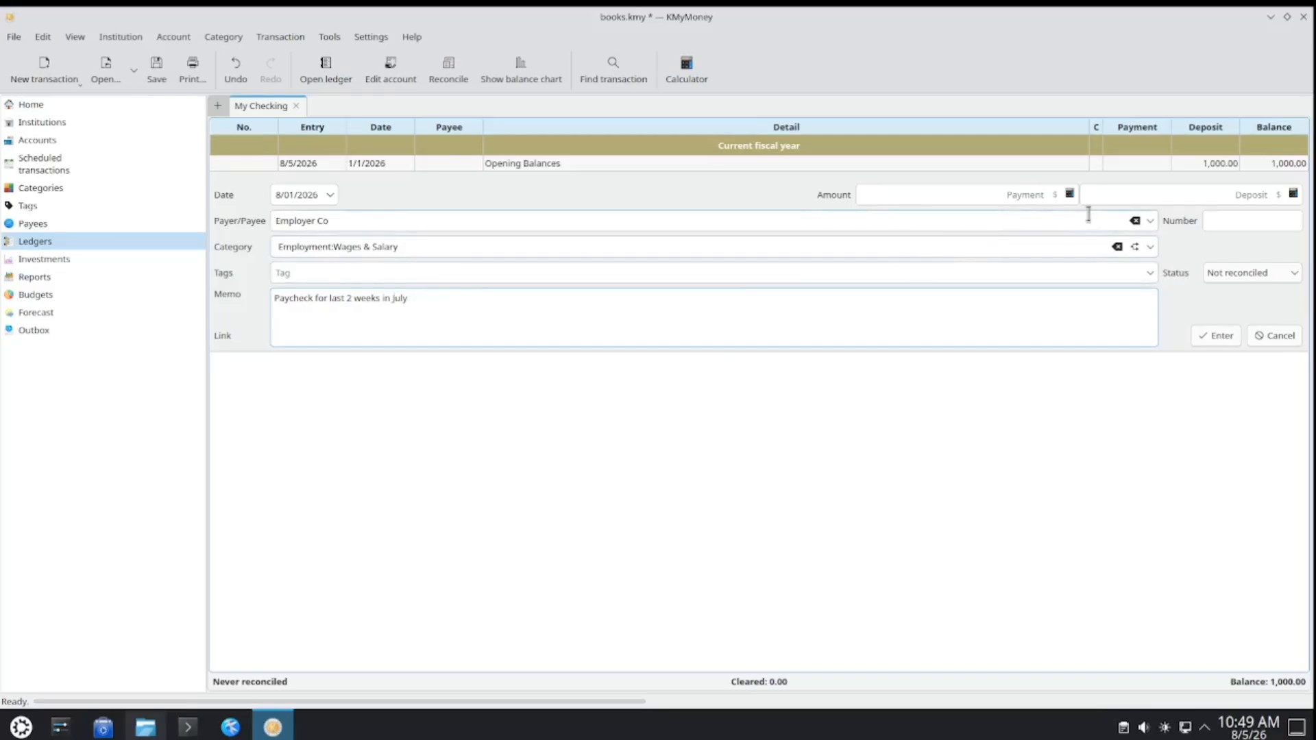
# Set the paycheck's deposit amount to 2500, leave its number blank, and record the transaction.
pyautogui.click(1229, 197)
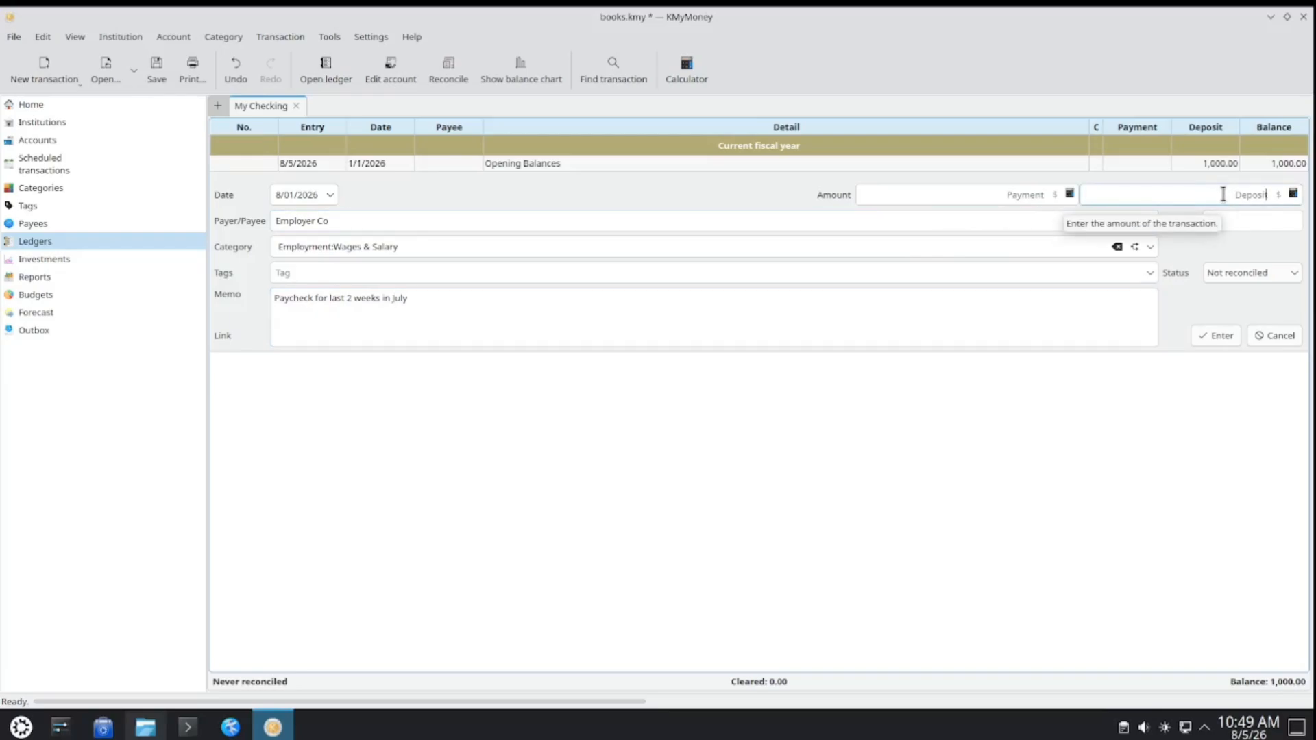
pyautogui.write('2500')
pyautogui.click(1246, 220)
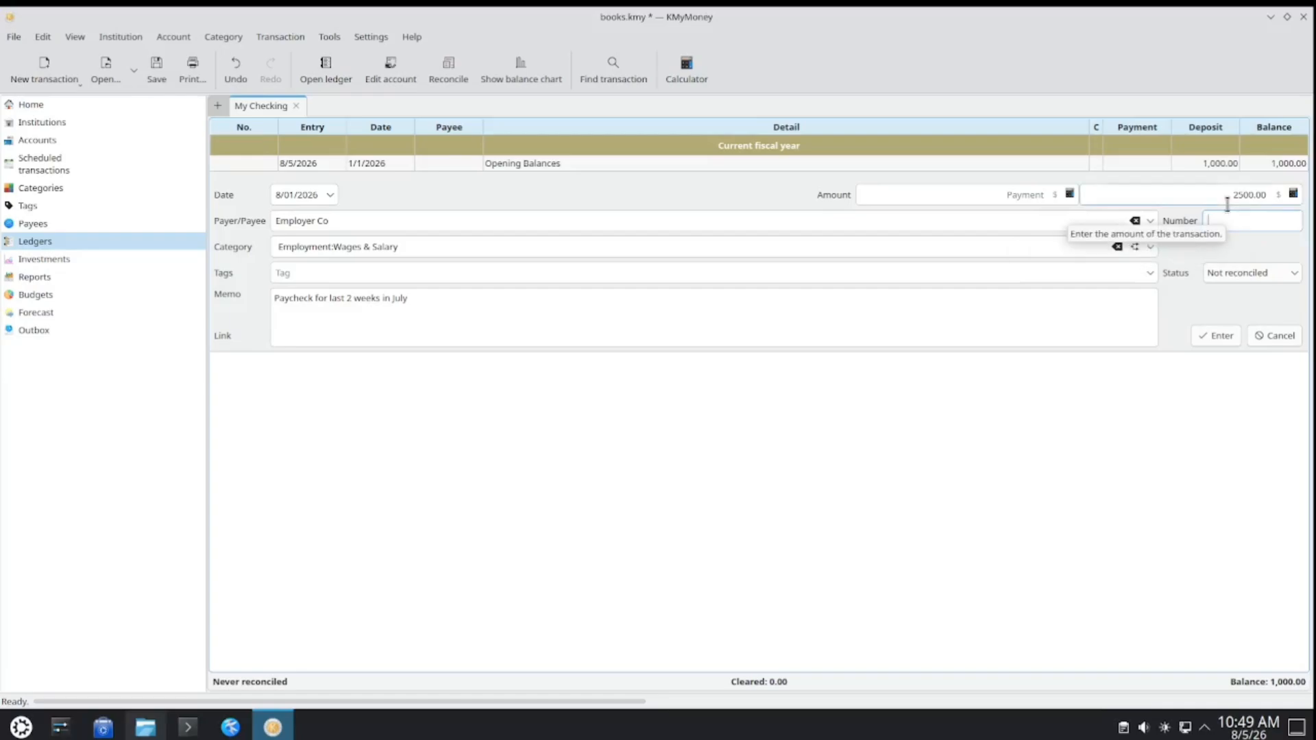
pyautogui.click(1207, 337)
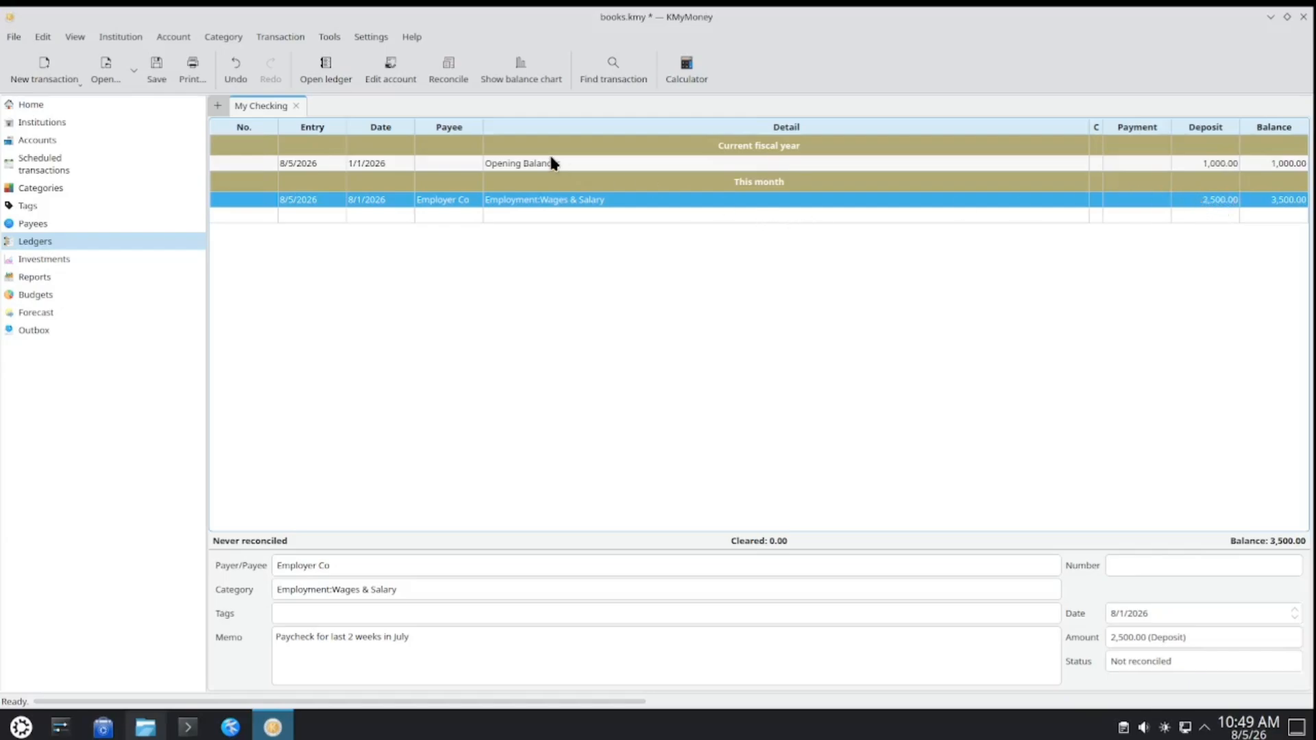
# Examine the ledger's display and data entry options in the program configuration, including automatic check numbering, and close it without changes.
pyautogui.click(370, 37)
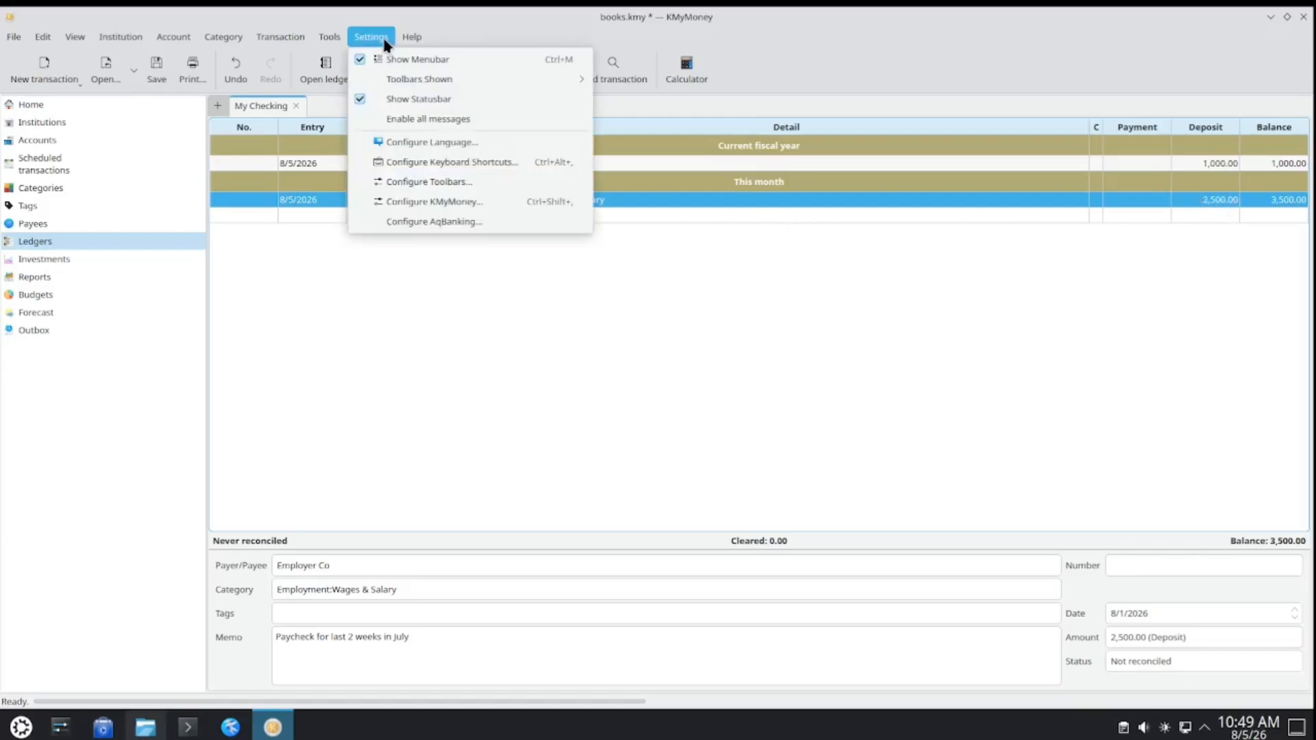
pyautogui.click(495, 204)
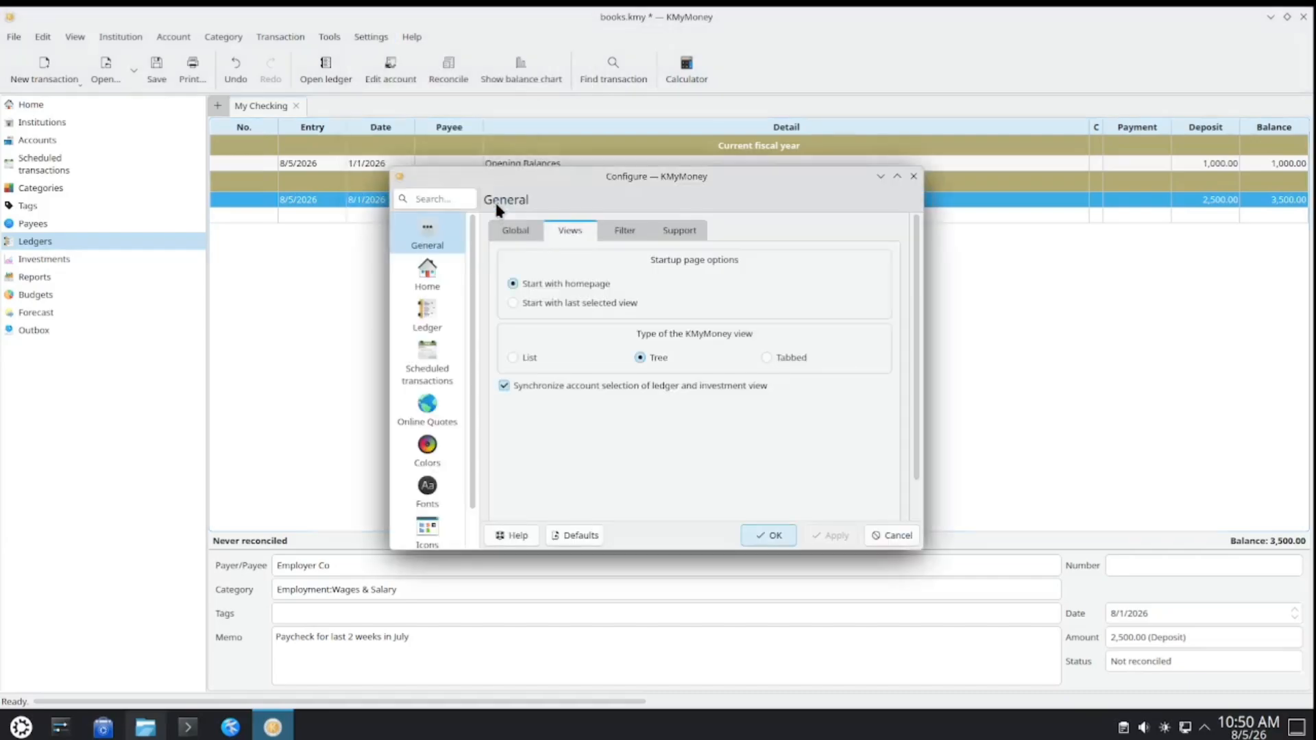
pyautogui.click(435, 312)
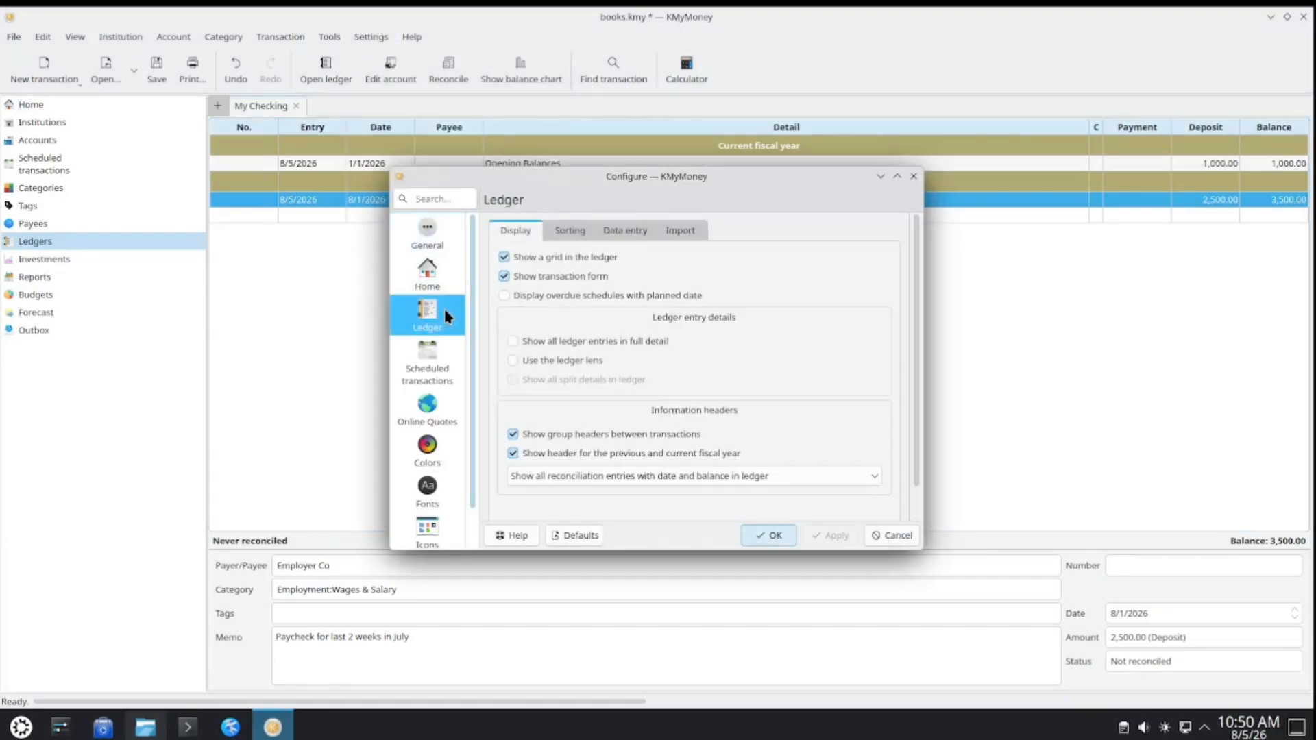
pyautogui.click(625, 231)
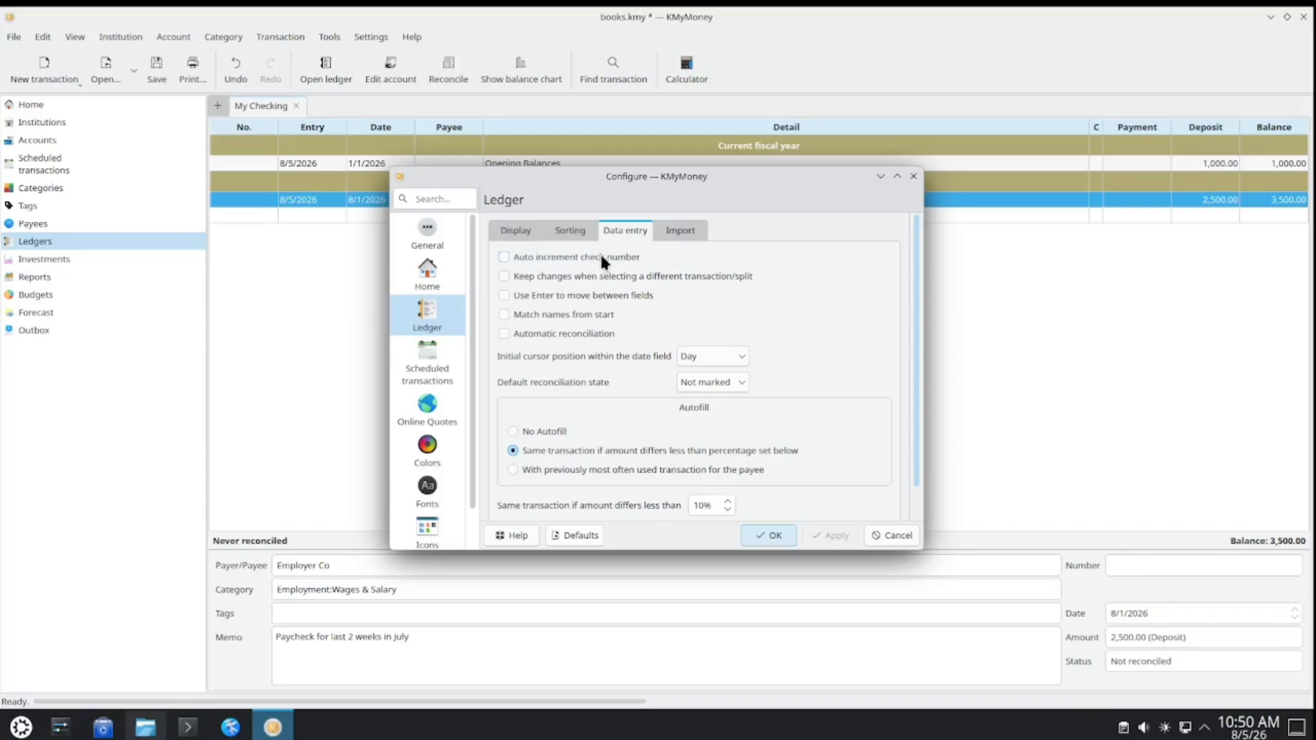
pyautogui.click(773, 535)
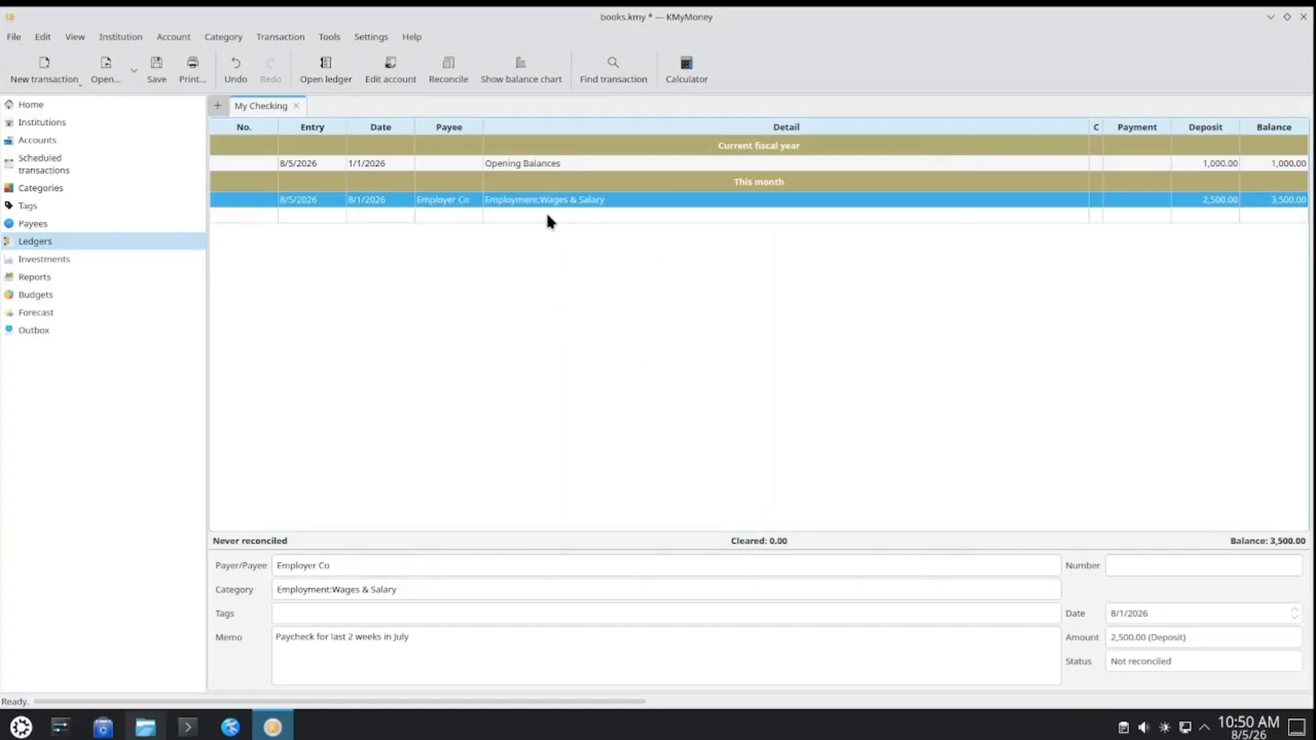
# Start a new checking transaction dated 8/2/2026 and add Supermarket as its new payee.
pyautogui.click(52, 65)
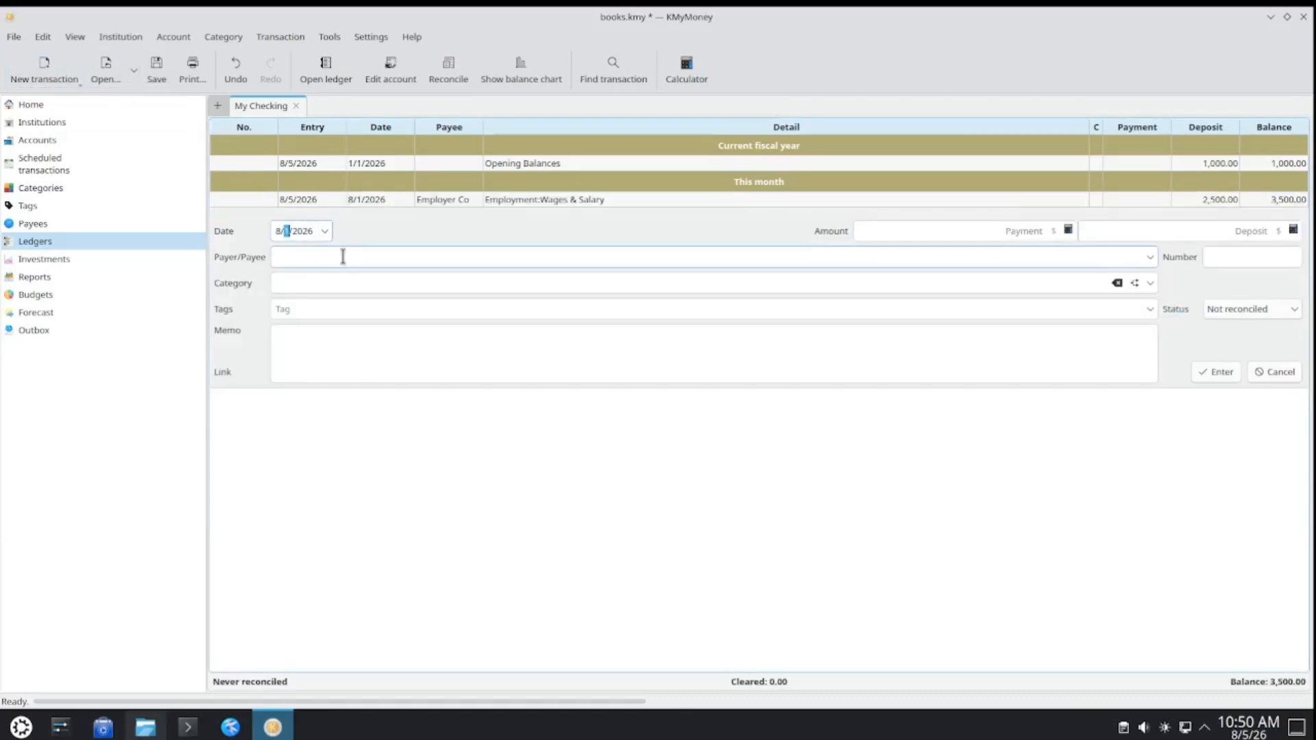
pyautogui.write('2')
pyautogui.click(342, 257)
pyautogui.write('Supermark')
pyautogui.write('et')
pyautogui.click(345, 283)
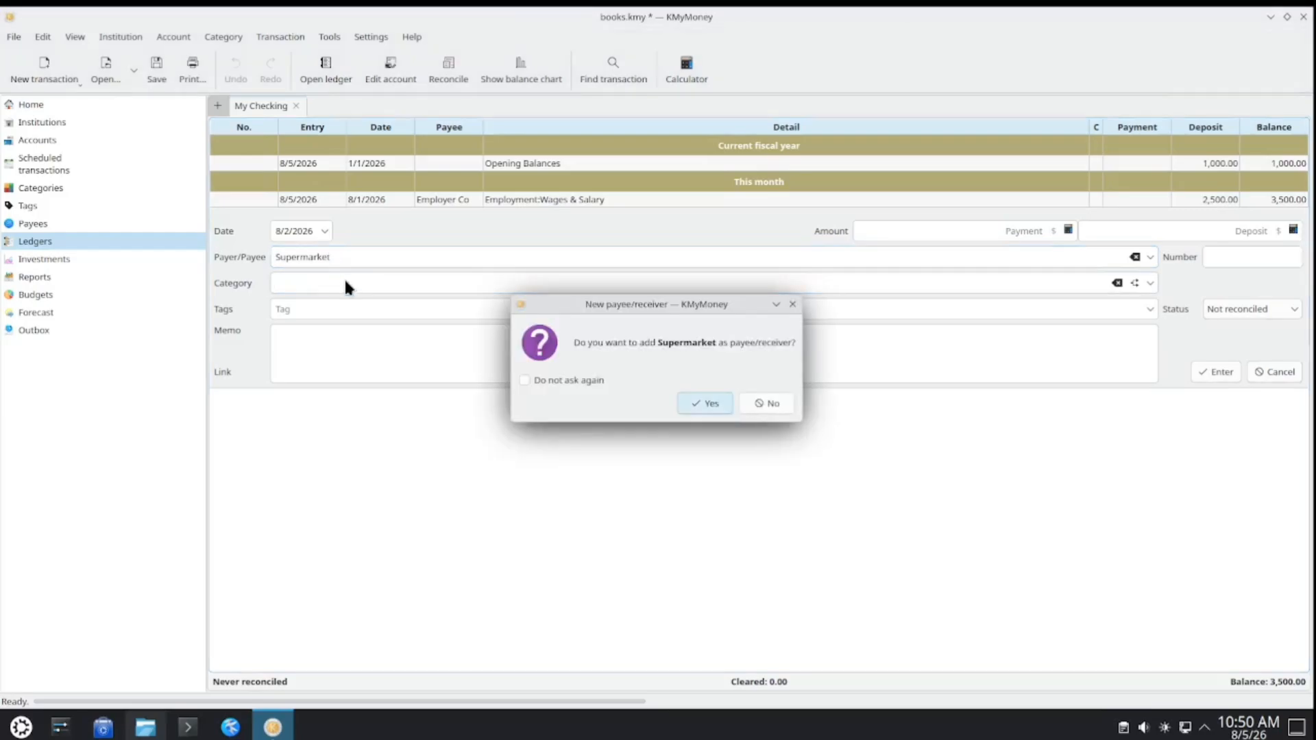
pyautogui.click(697, 402)
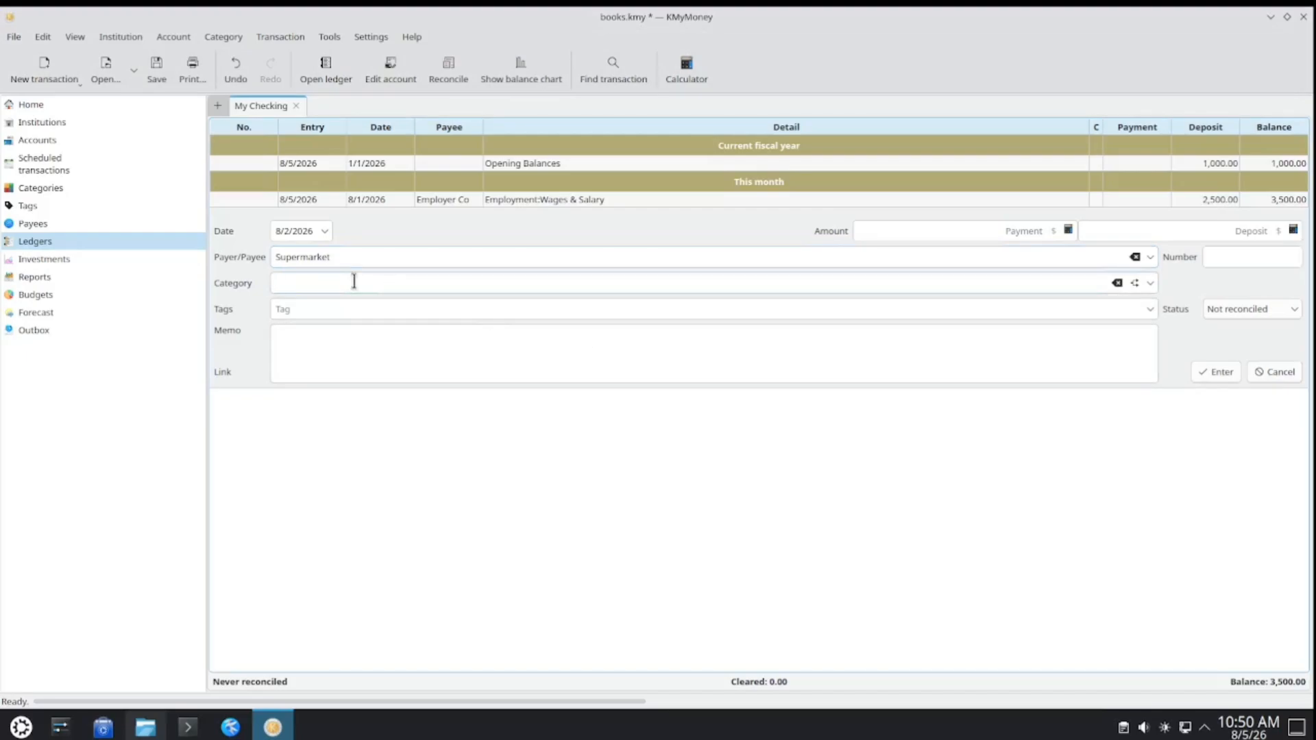
# Assign the Supermarket transaction to the Food:Groceries category with the memo "bought groceries for the week".
pyautogui.write('g')
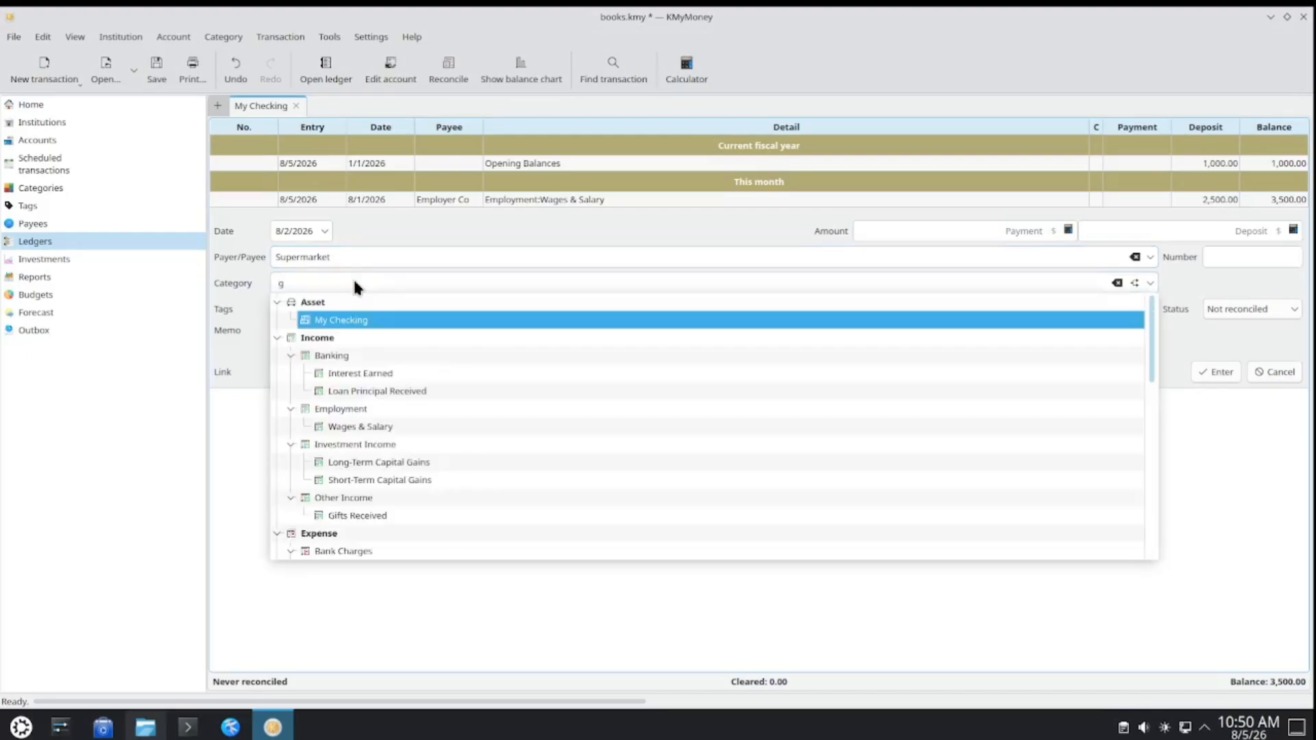
pyautogui.write('ro')
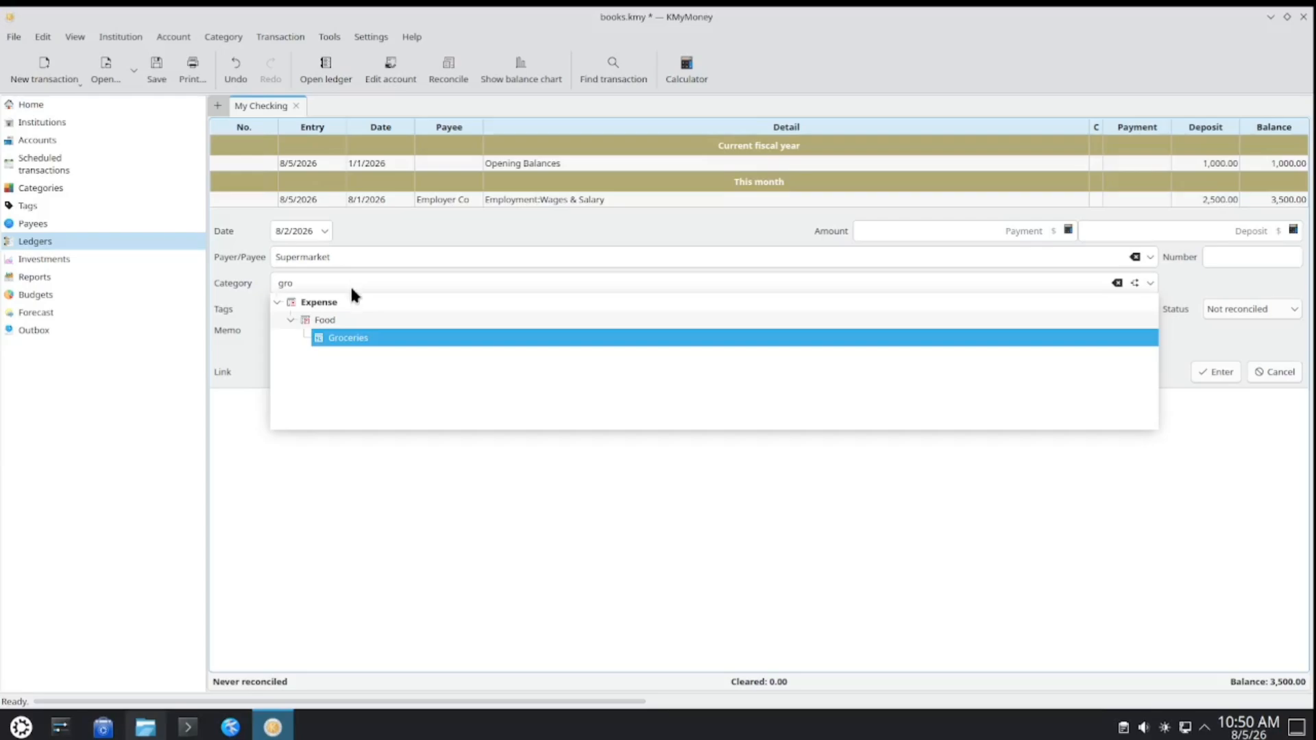
pyautogui.click(394, 338)
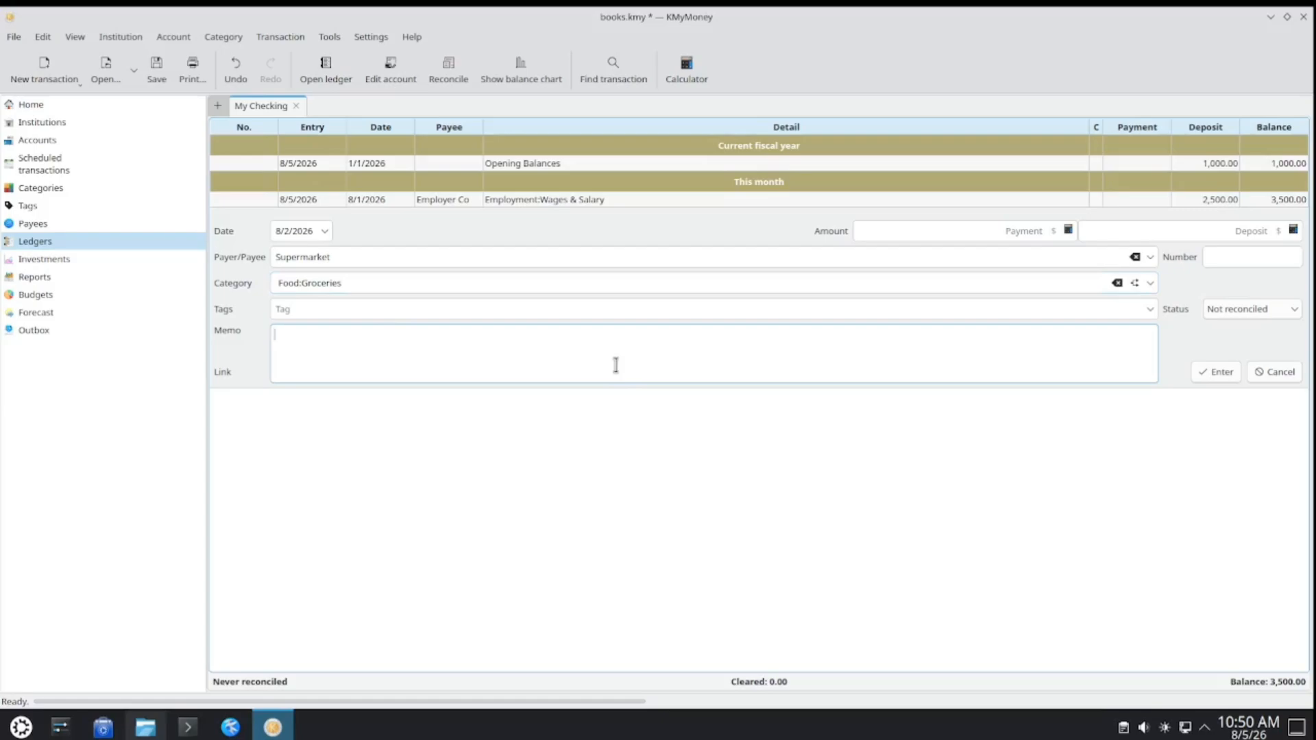
pyautogui.write('bought groceries for the week')
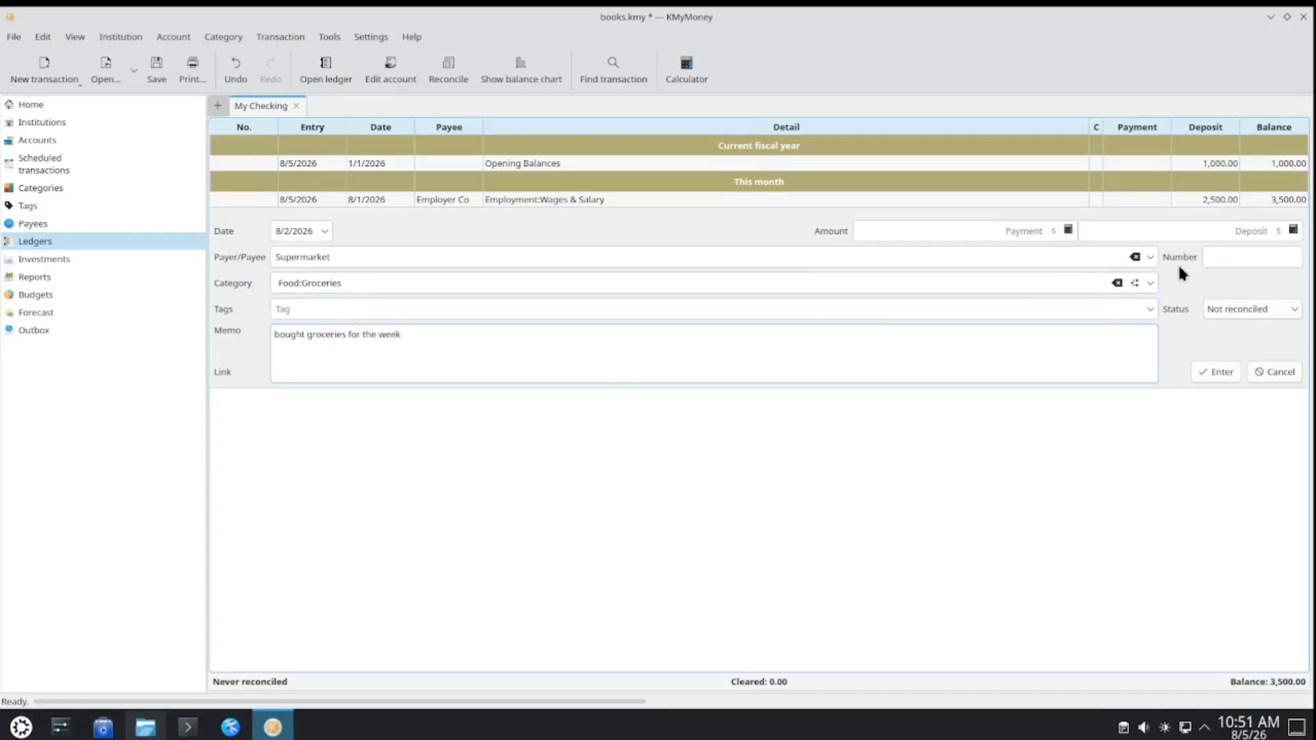
# Set the grocery transaction's payment amount to 124.50 and record it.
pyautogui.click(1035, 236)
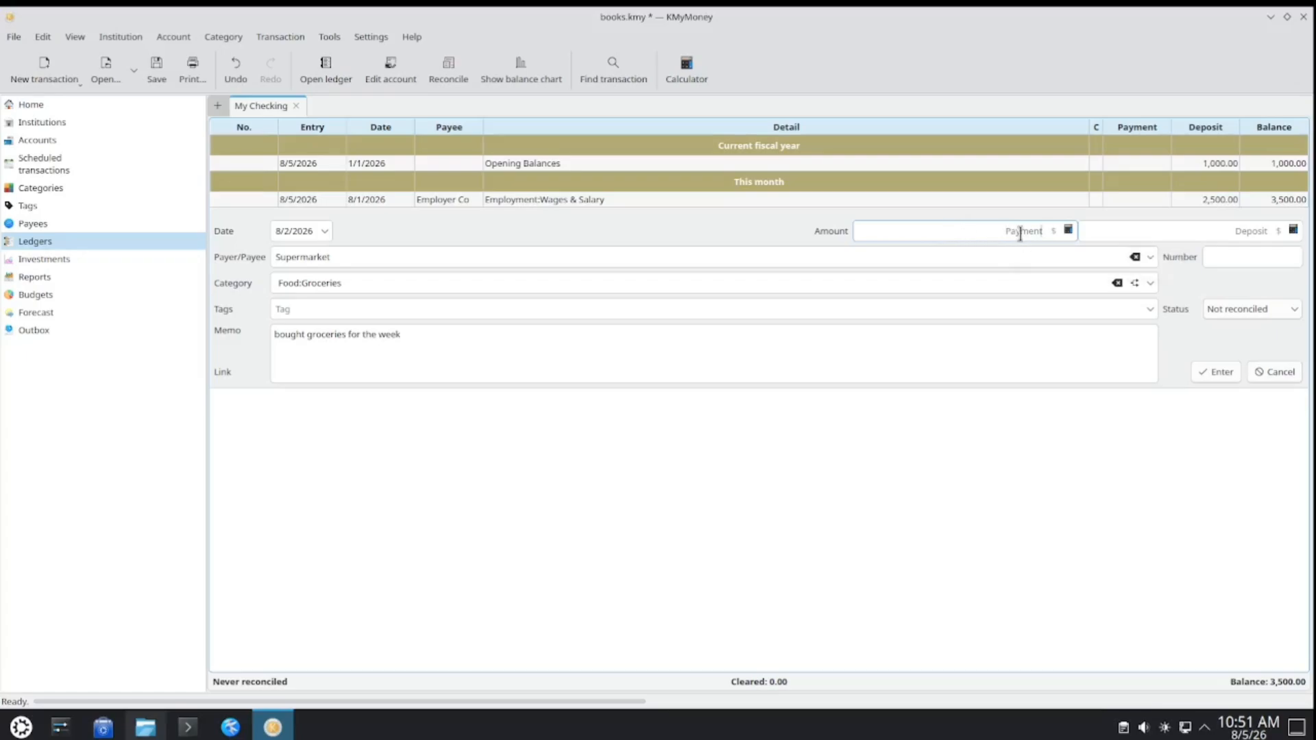
pyautogui.write('124.50')
pyautogui.click(1201, 372)
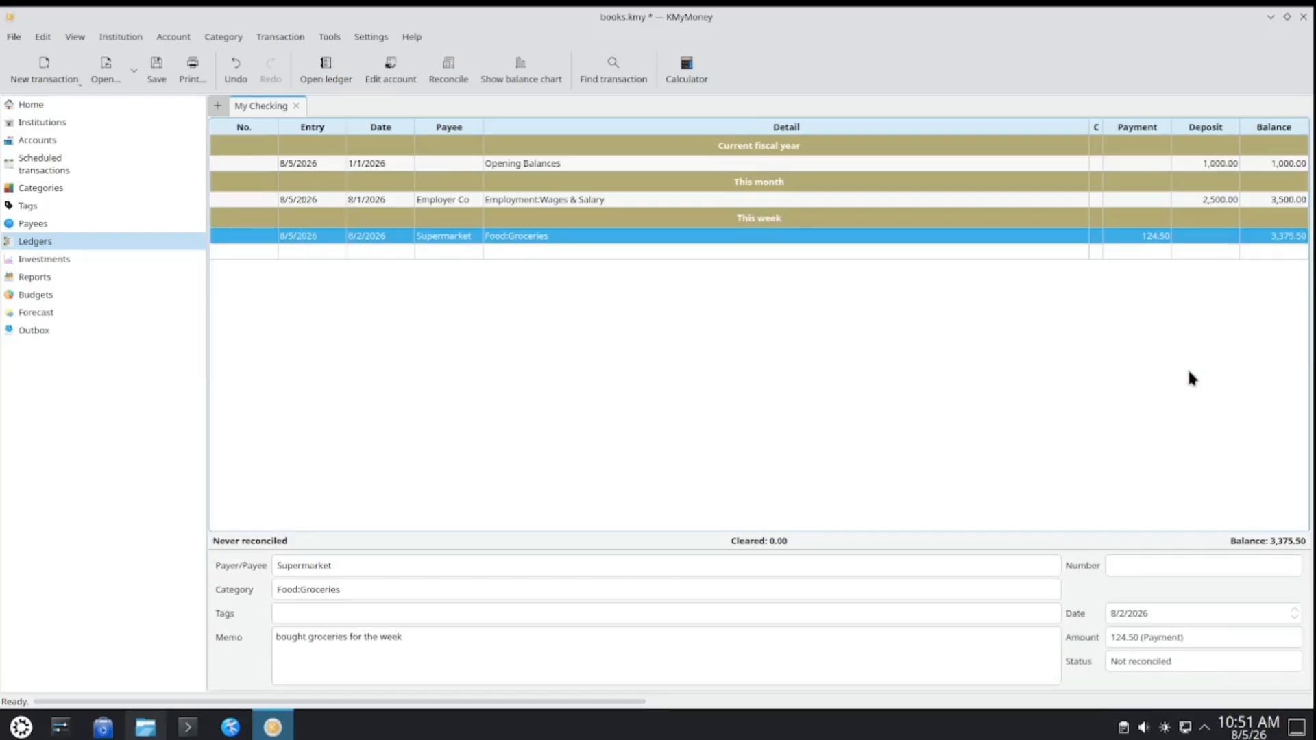
# Start another checking transaction dated 8/2/2026 and add City Electric Co as its new payee.
pyautogui.click(44, 67)
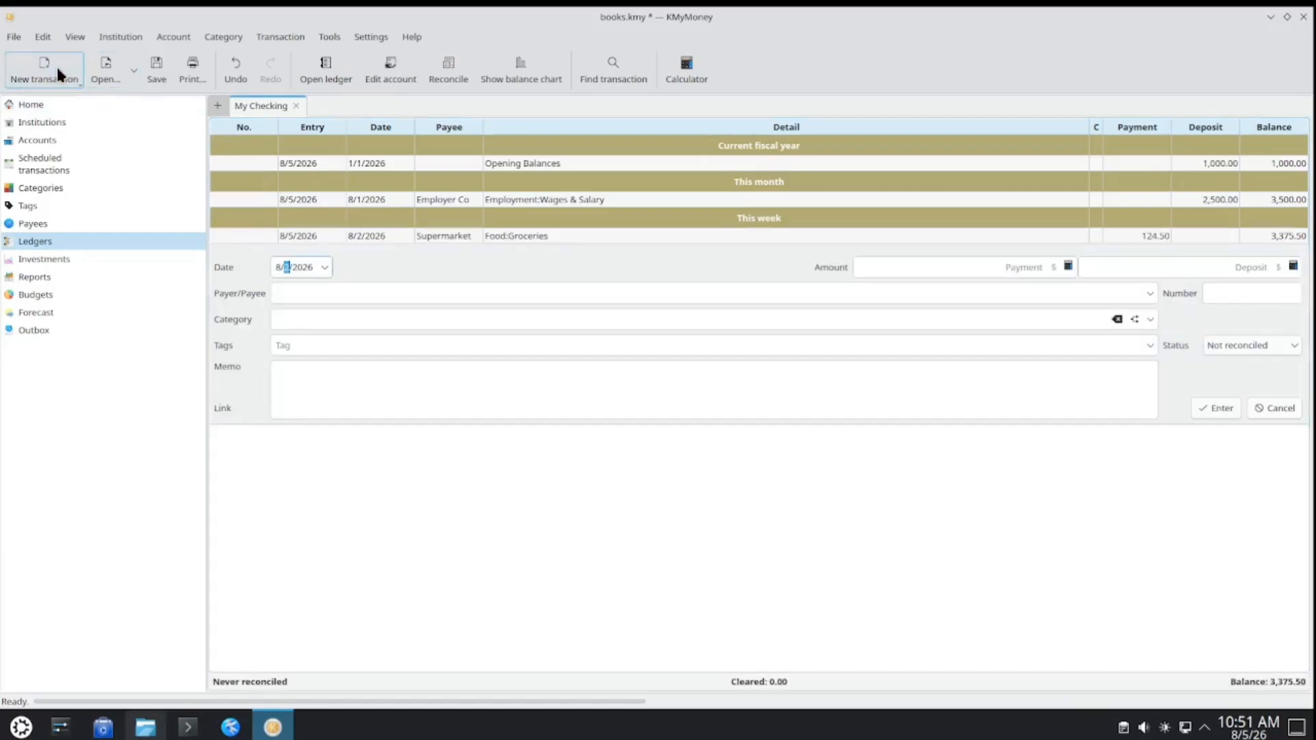
pyautogui.write('2')
pyautogui.click(313, 292)
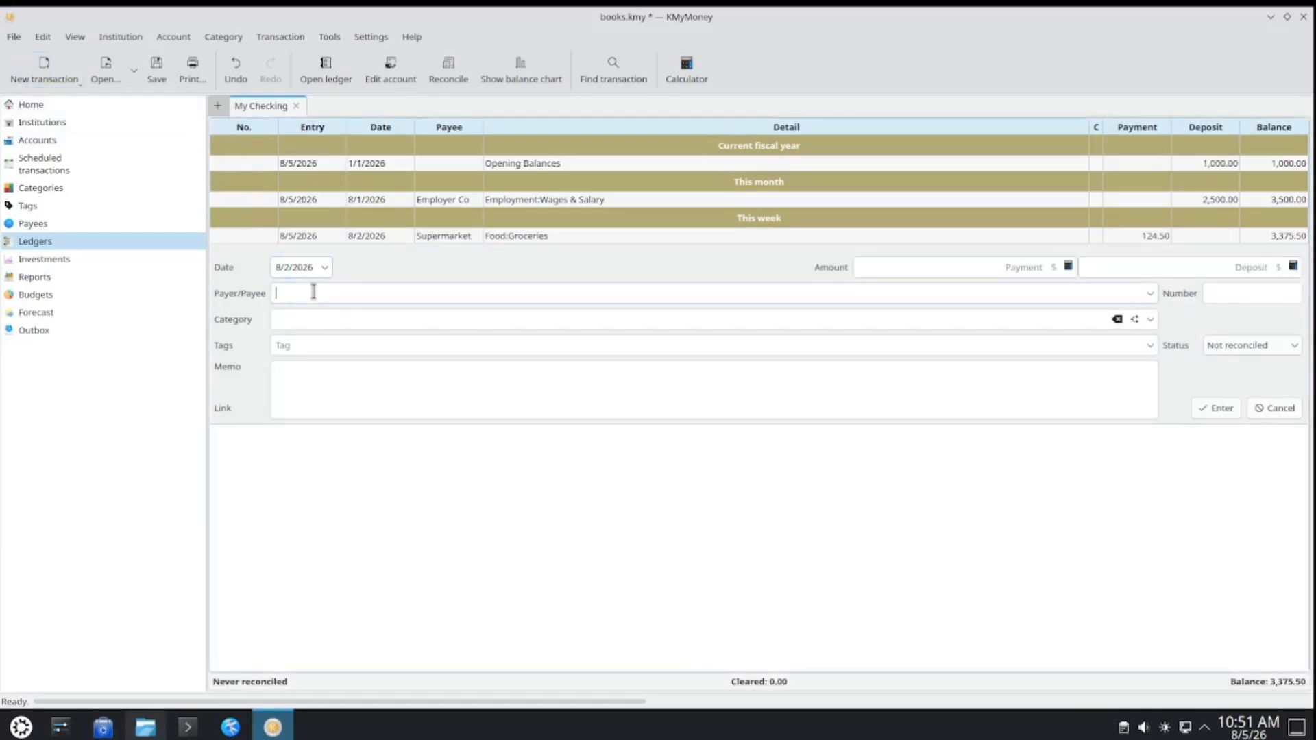
pyautogui.write('City Electric Co')
pyautogui.click(340, 317)
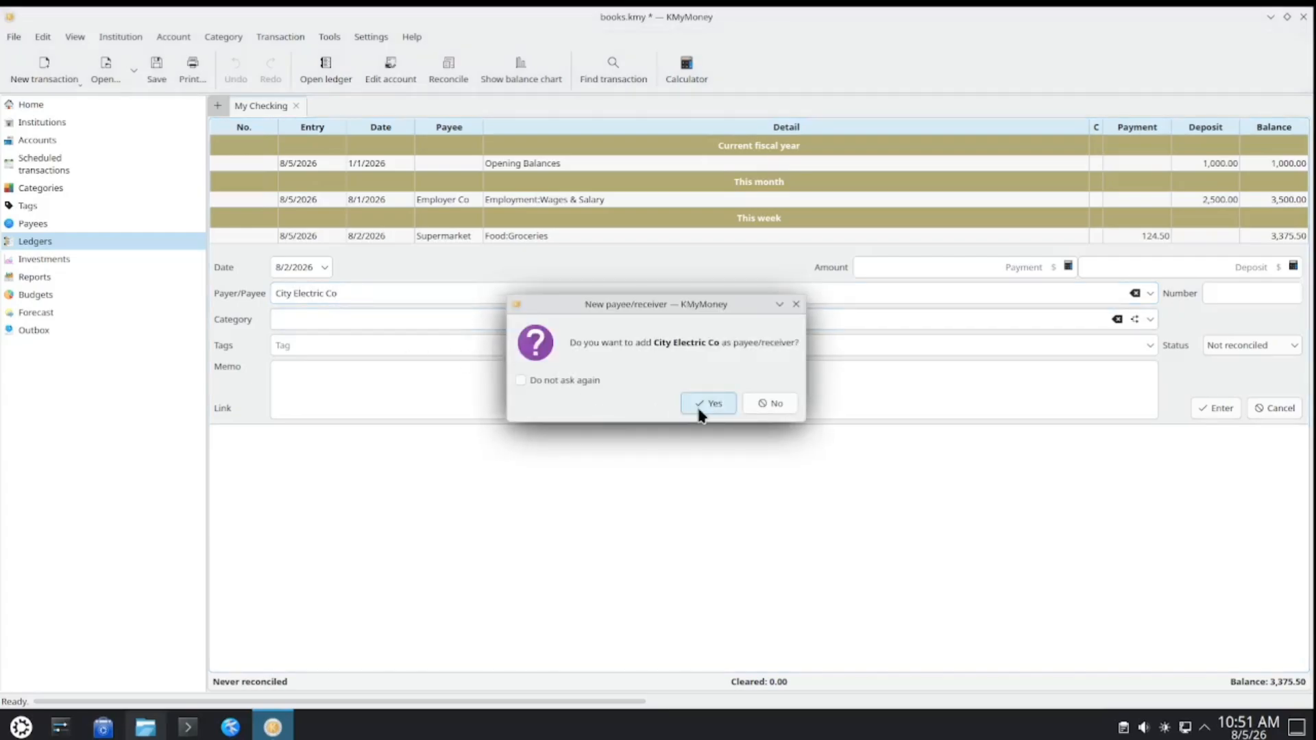
pyautogui.click(682, 403)
# Assign the City Electric Co transaction to the Utilities:Electricity category with the memo "paid for july electricity".
pyautogui.click(551, 320)
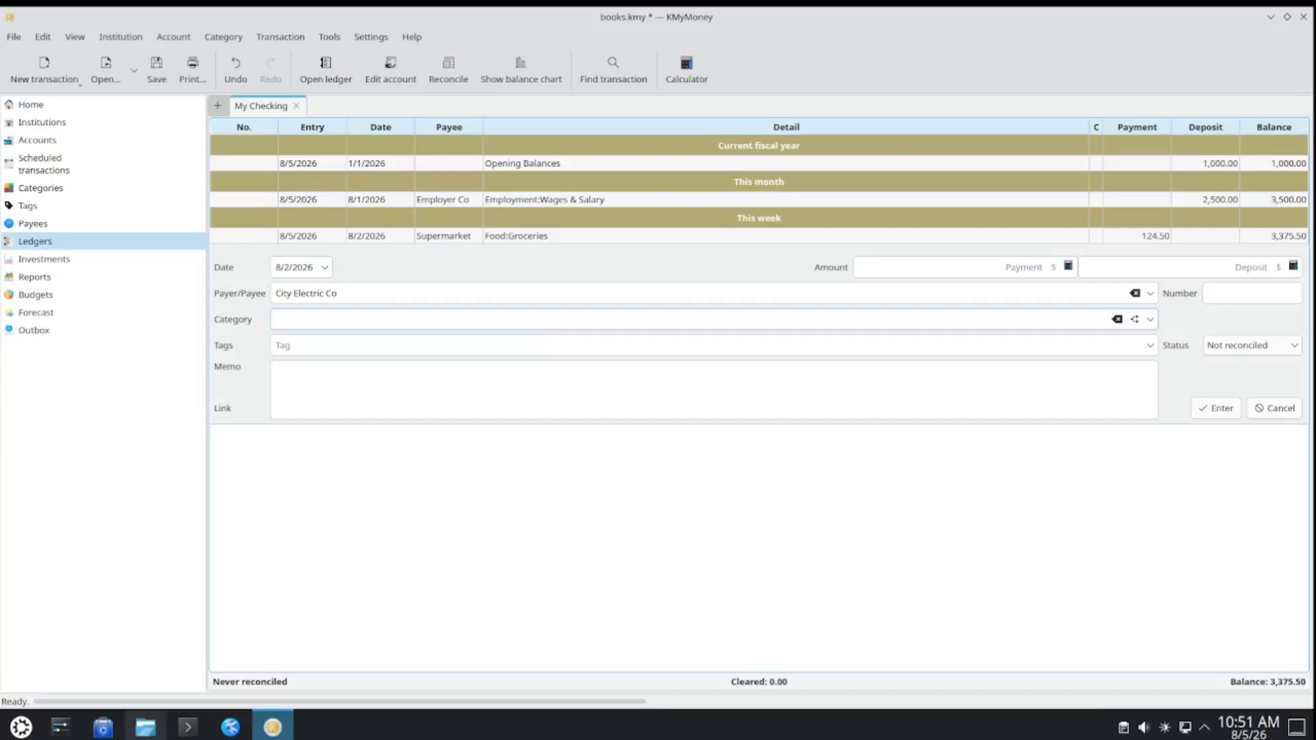
pyautogui.write('elec')
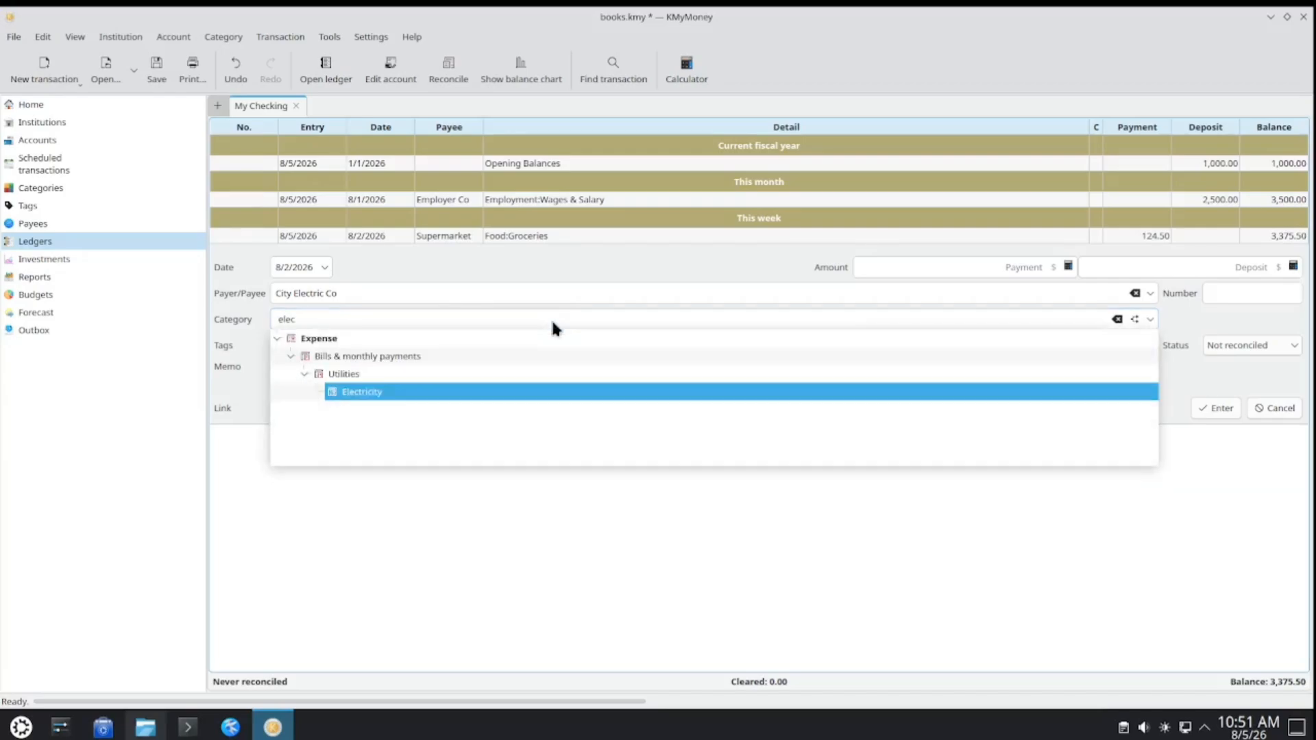
pyautogui.click(497, 389)
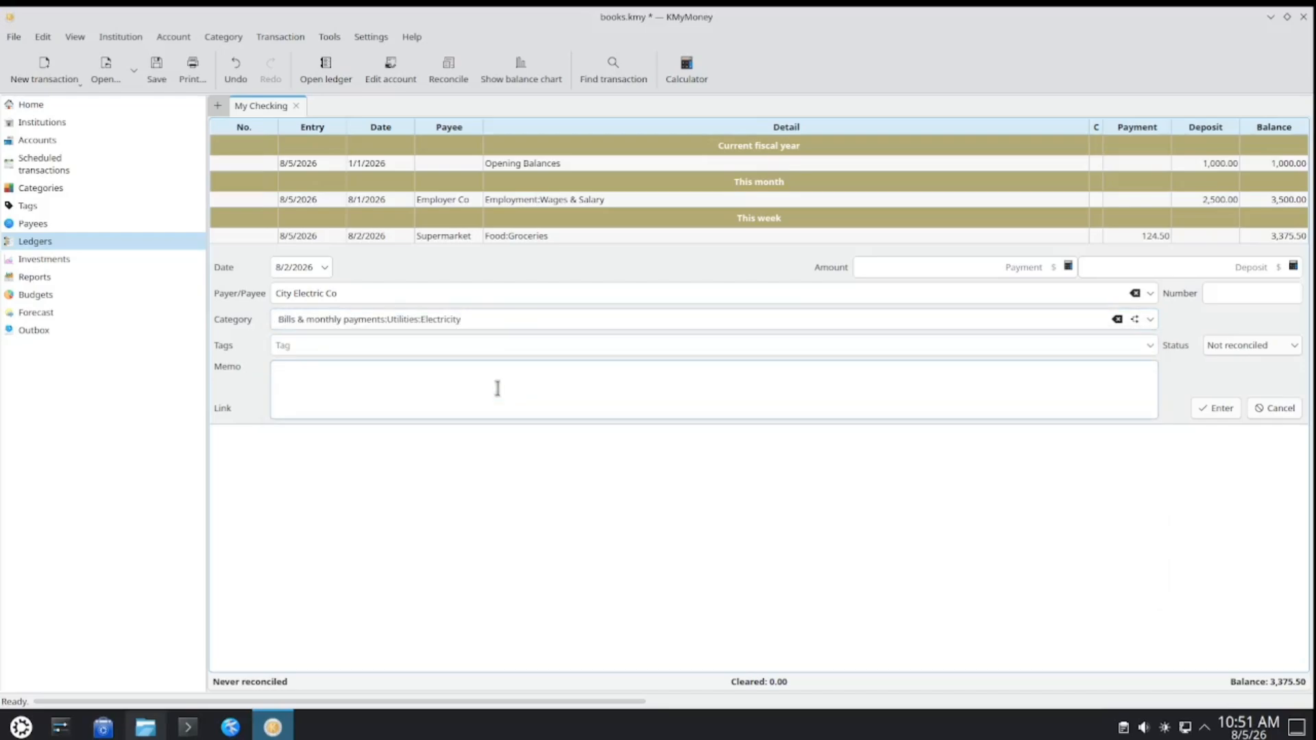
pyautogui.write('paid for july electricity')
# Give the City Electric Co transaction number 1000 and a payment amount of 85.20, and record it.
pyautogui.click(1232, 300)
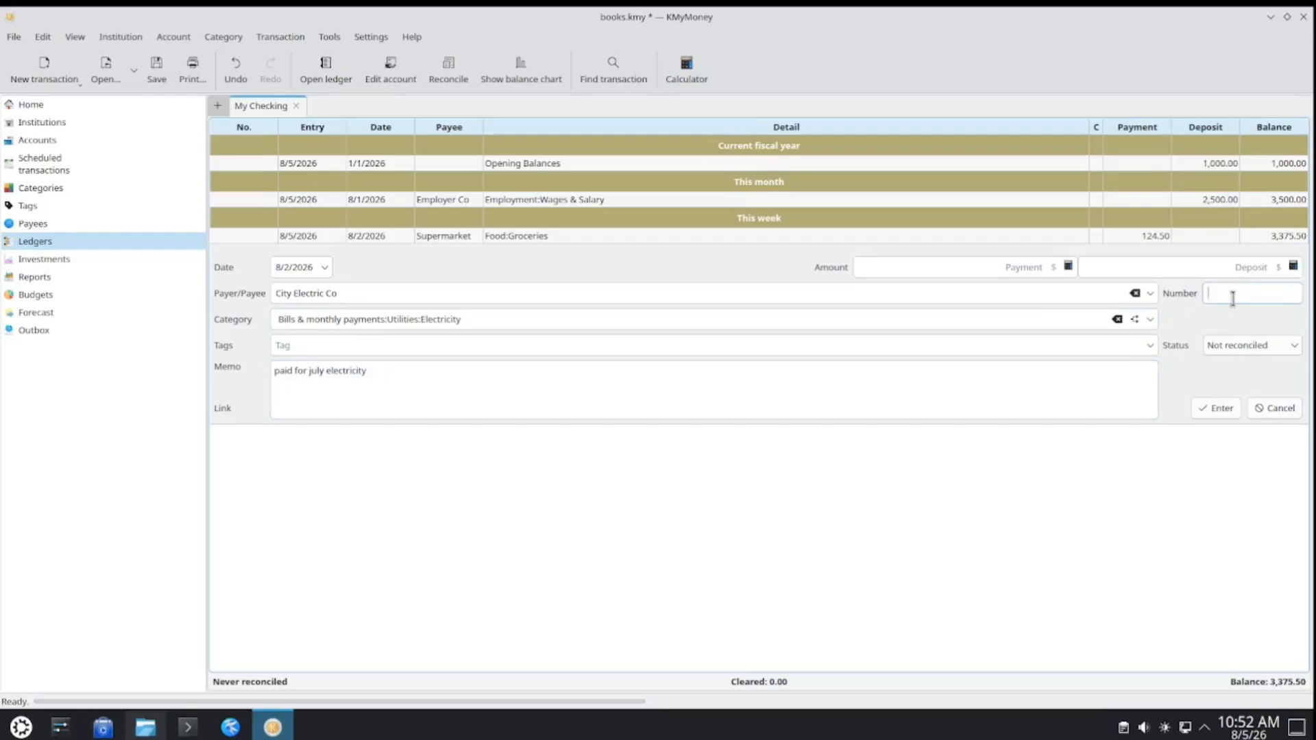
pyautogui.write('1000')
pyautogui.click(1013, 269)
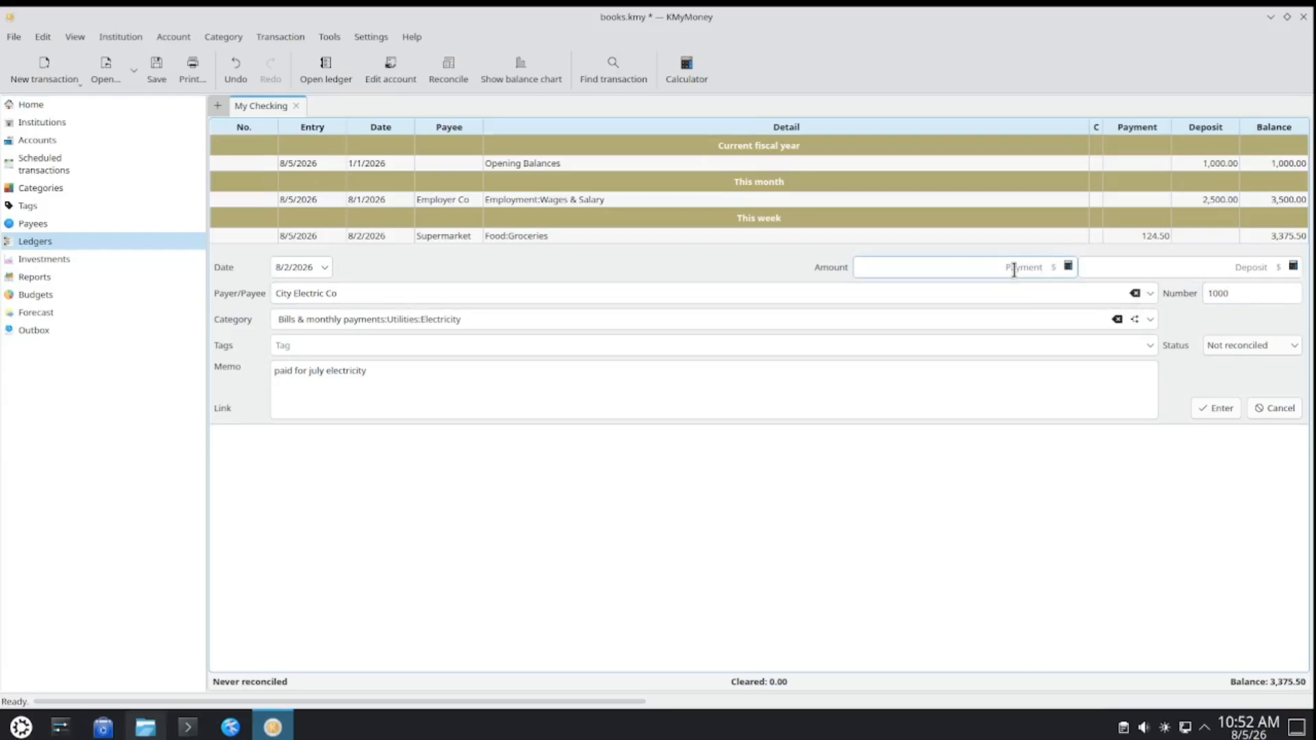
pyautogui.write('85.20')
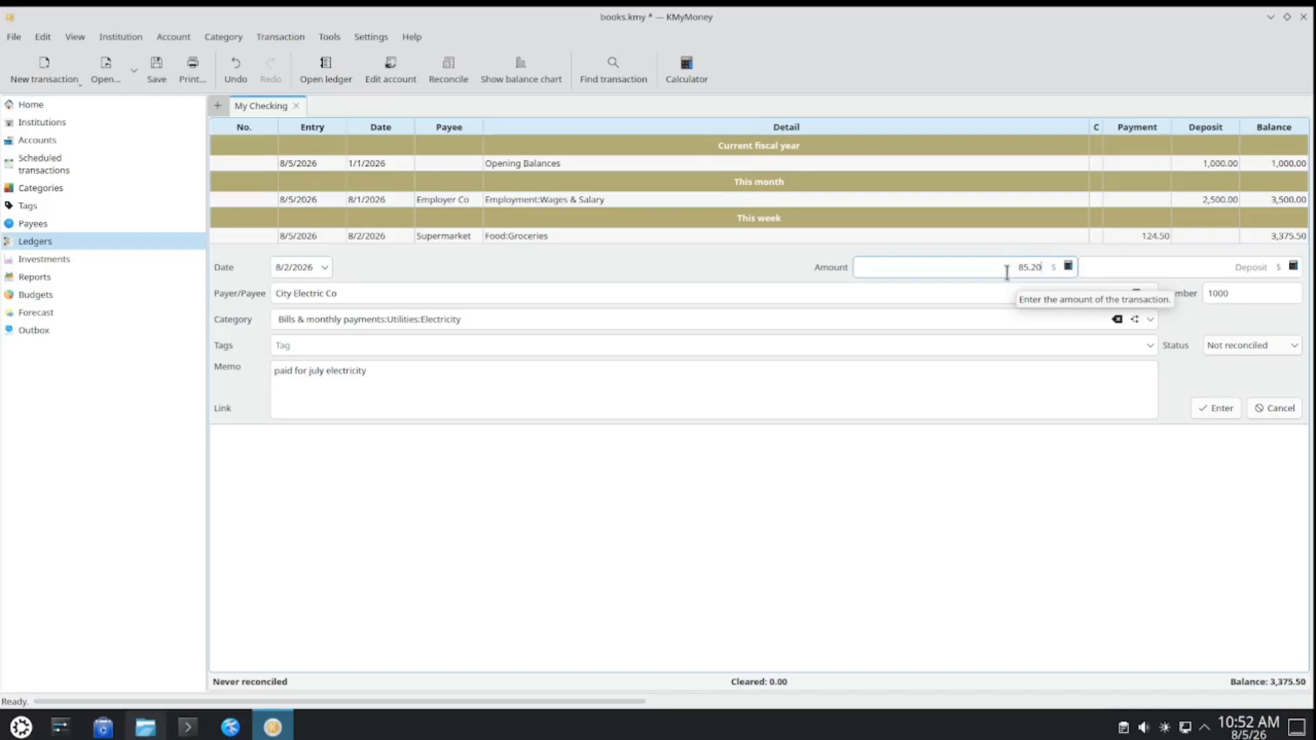
pyautogui.click(1215, 407)
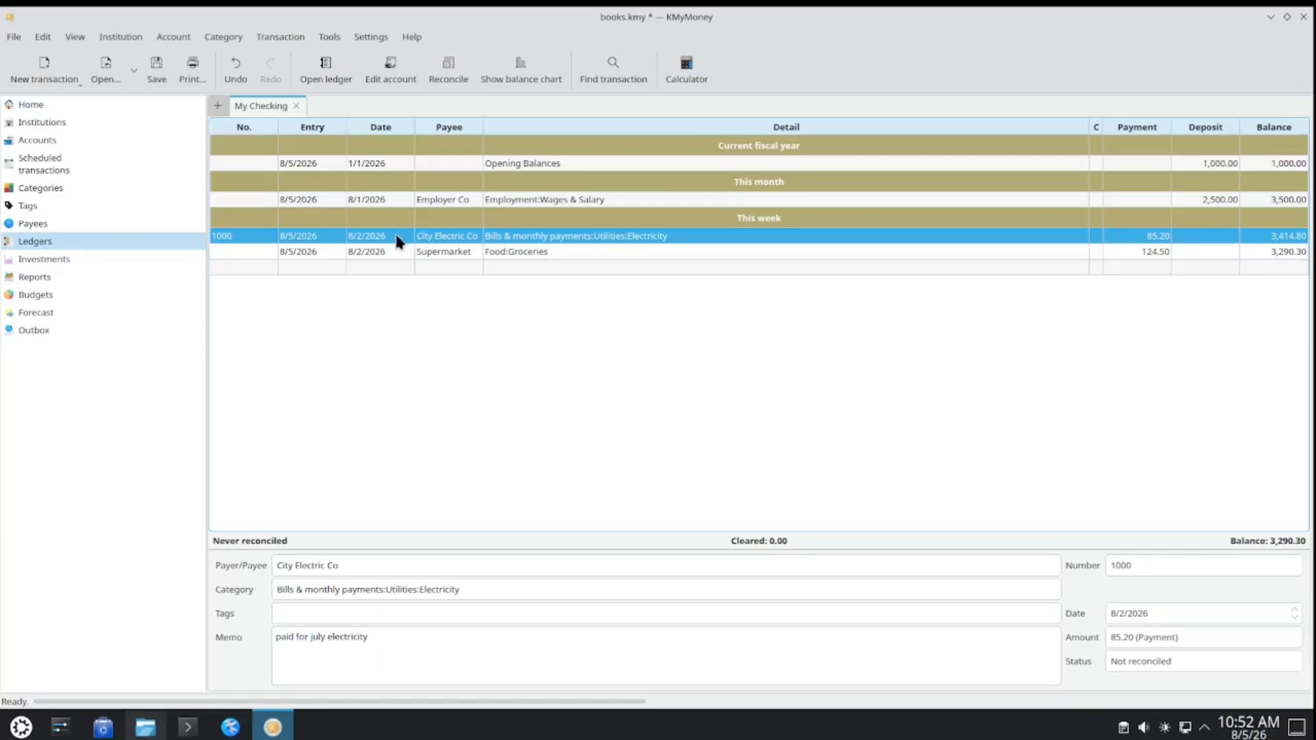
# Edit the recorded City Electric Co transaction, changing its date to 8/4/2026, and save the change.
pyautogui.rightClick(539, 243)
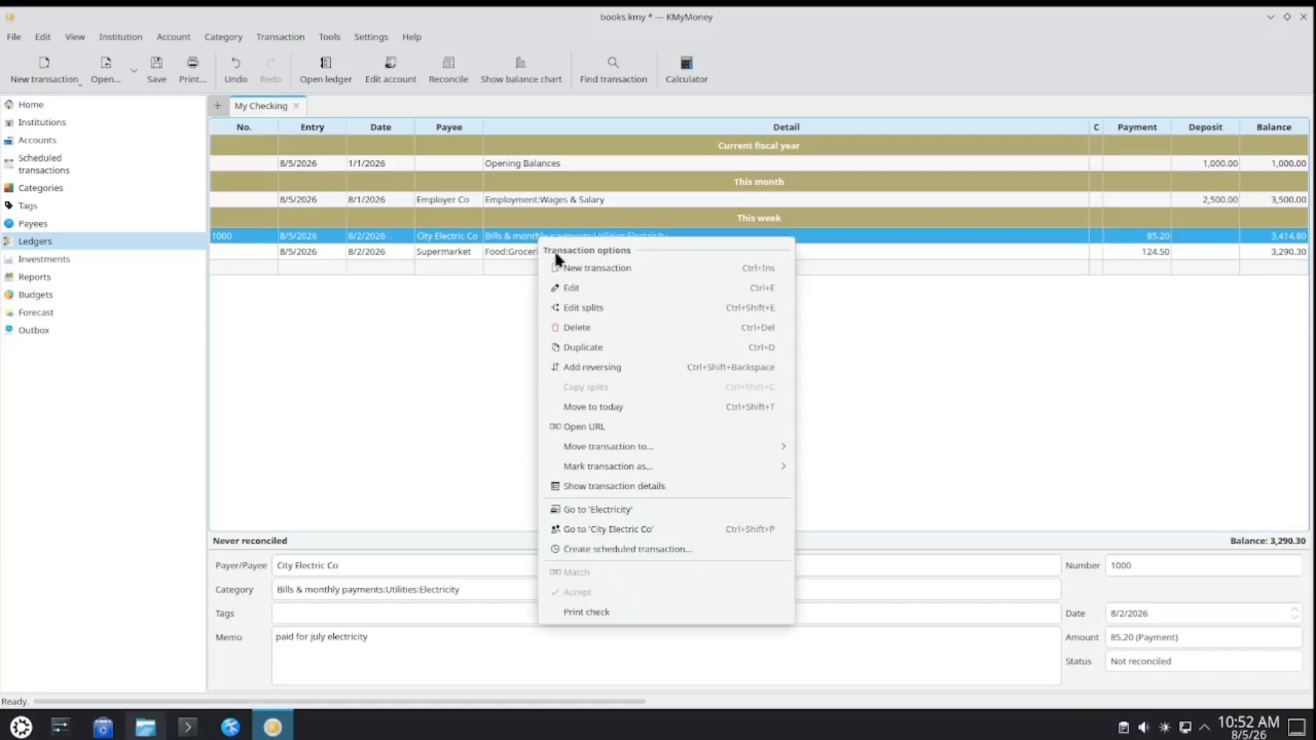
pyautogui.click(563, 287)
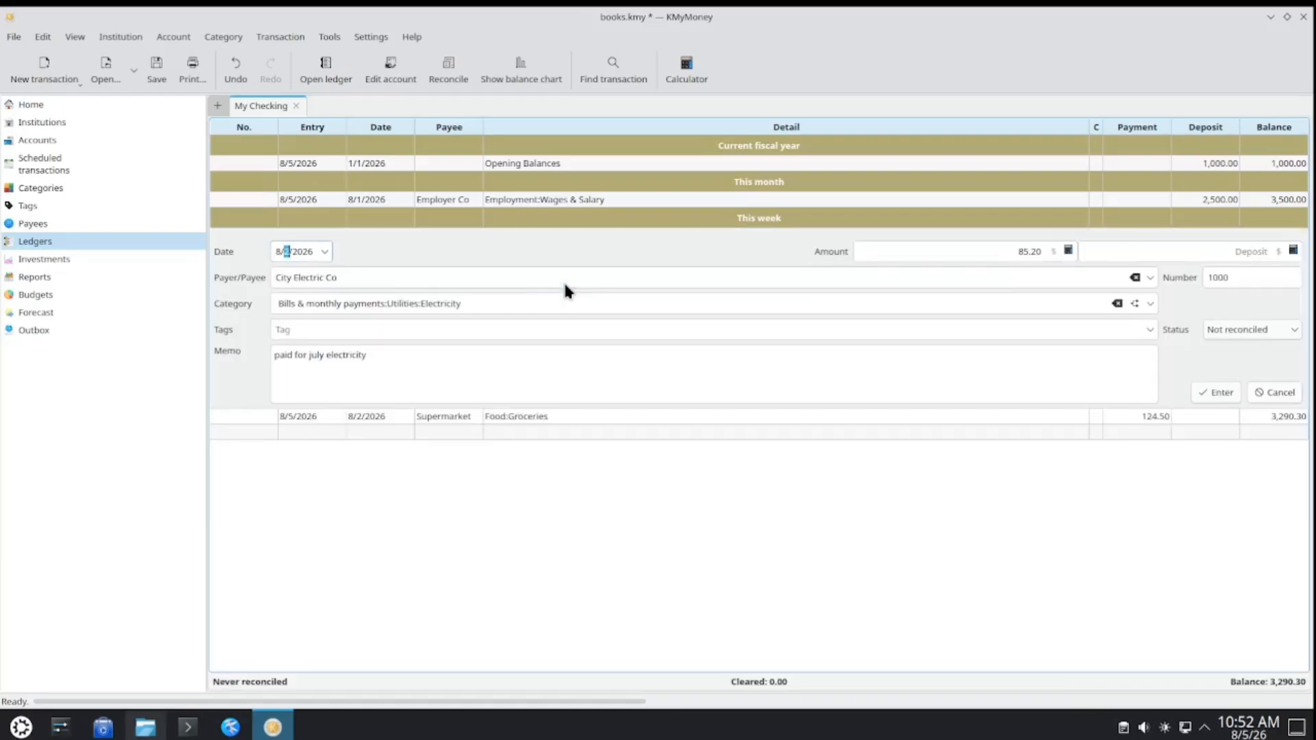
pyautogui.click(286, 252)
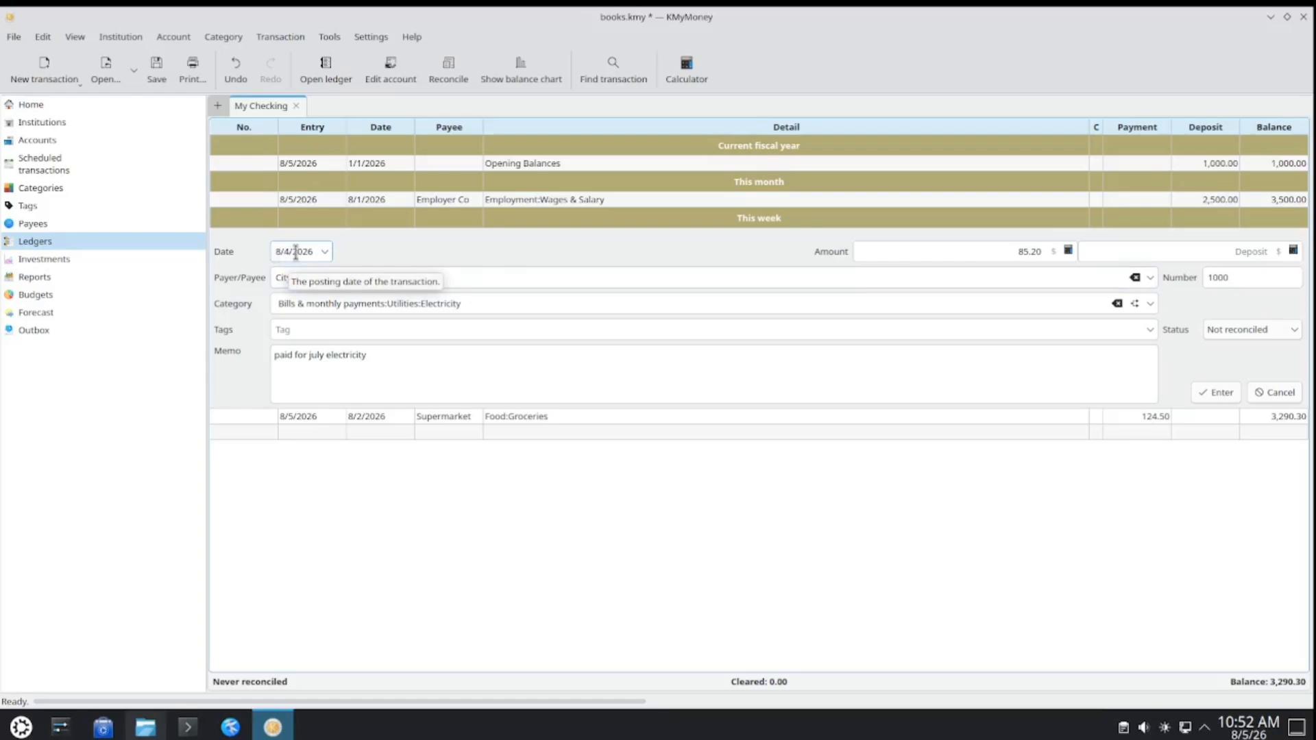
pyautogui.click(1219, 392)
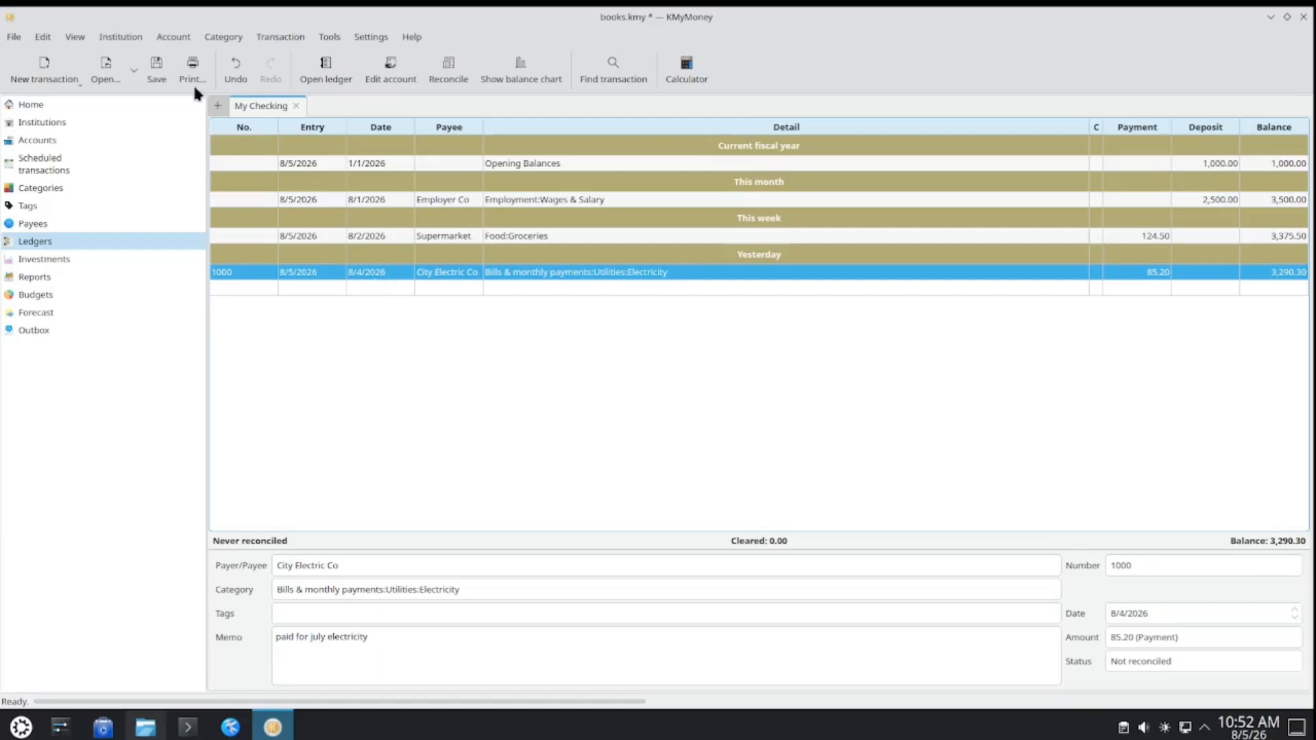
# Start a new checking transaction dated 8/4/2026 and add Client Project as its new payee.
pyautogui.click(42, 67)
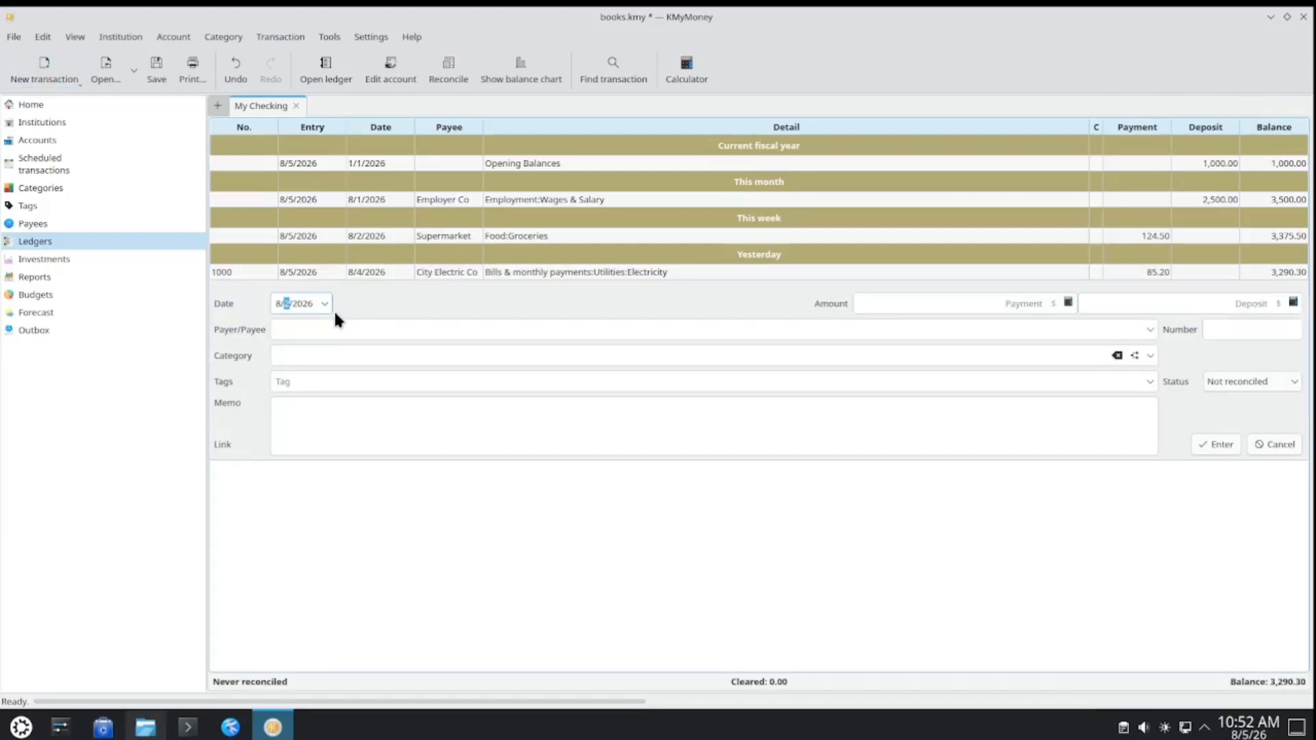
pyautogui.click(285, 306)
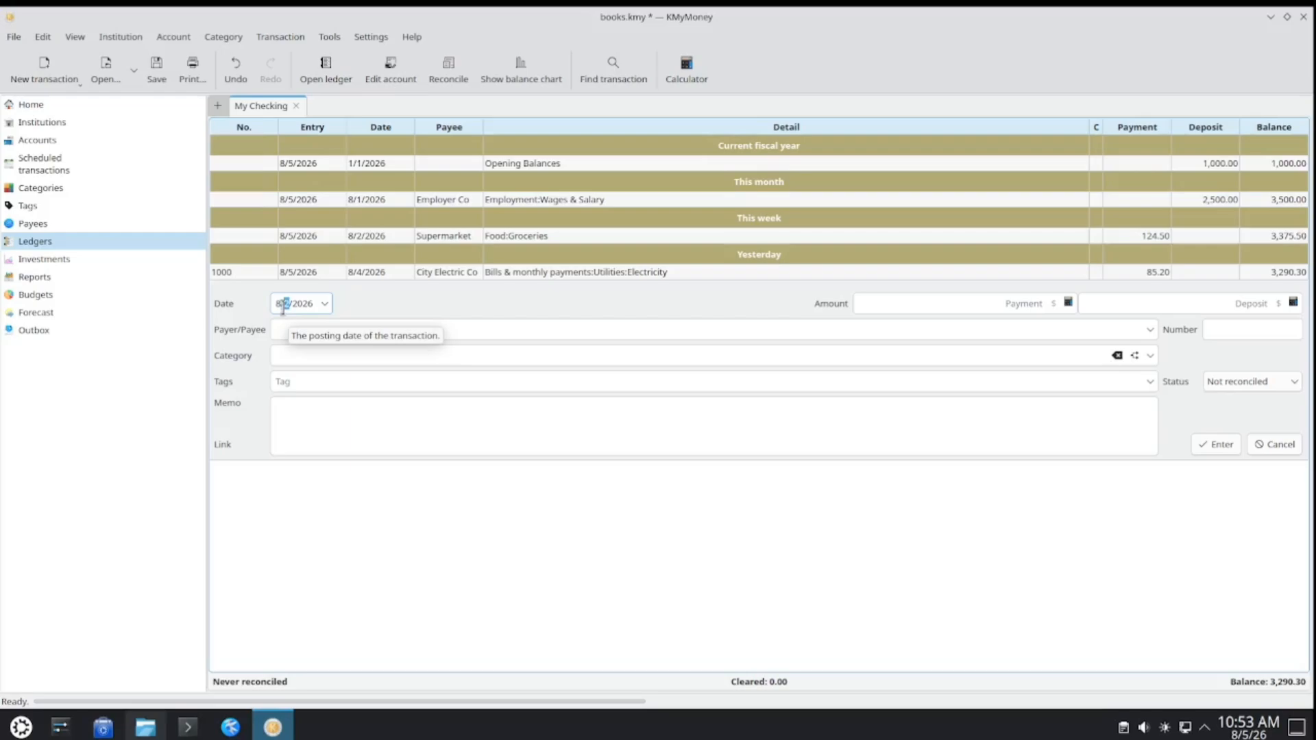
pyautogui.write('4')
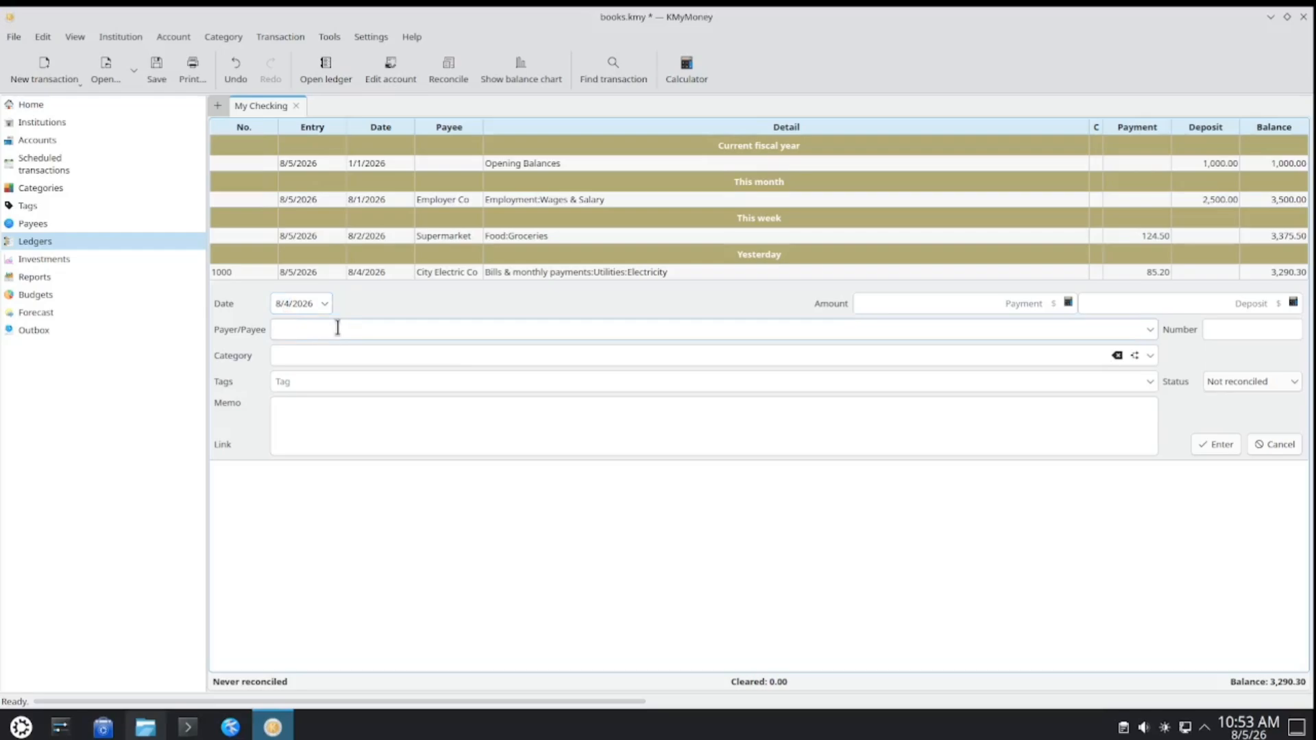
pyautogui.write('C')
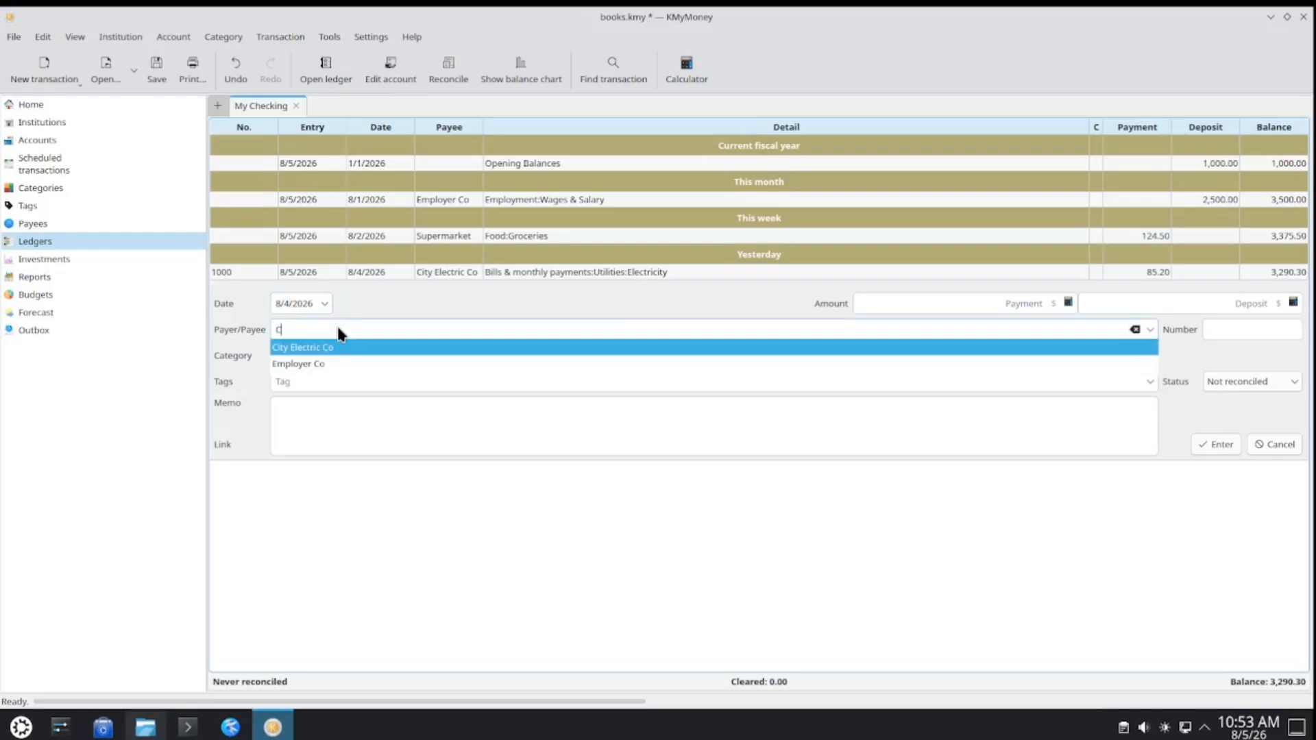
pyautogui.write('lient Pr')
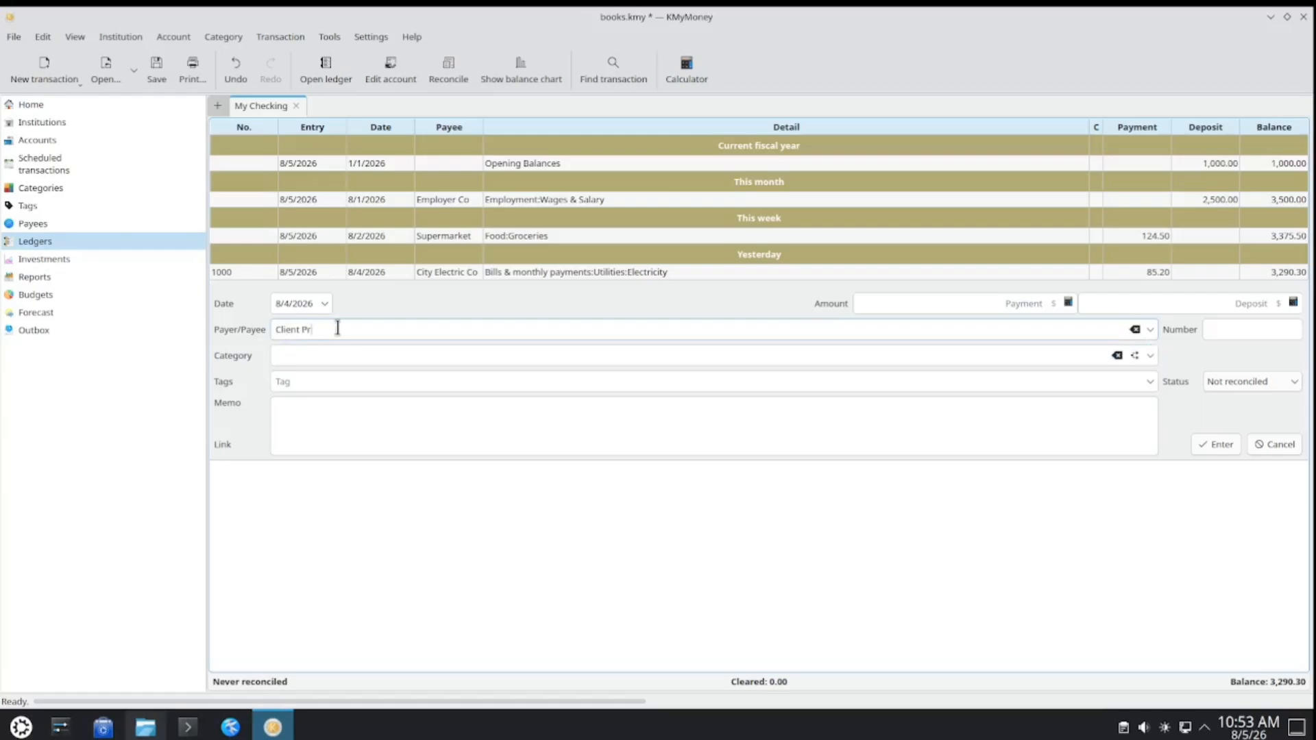
pyautogui.write('oject')
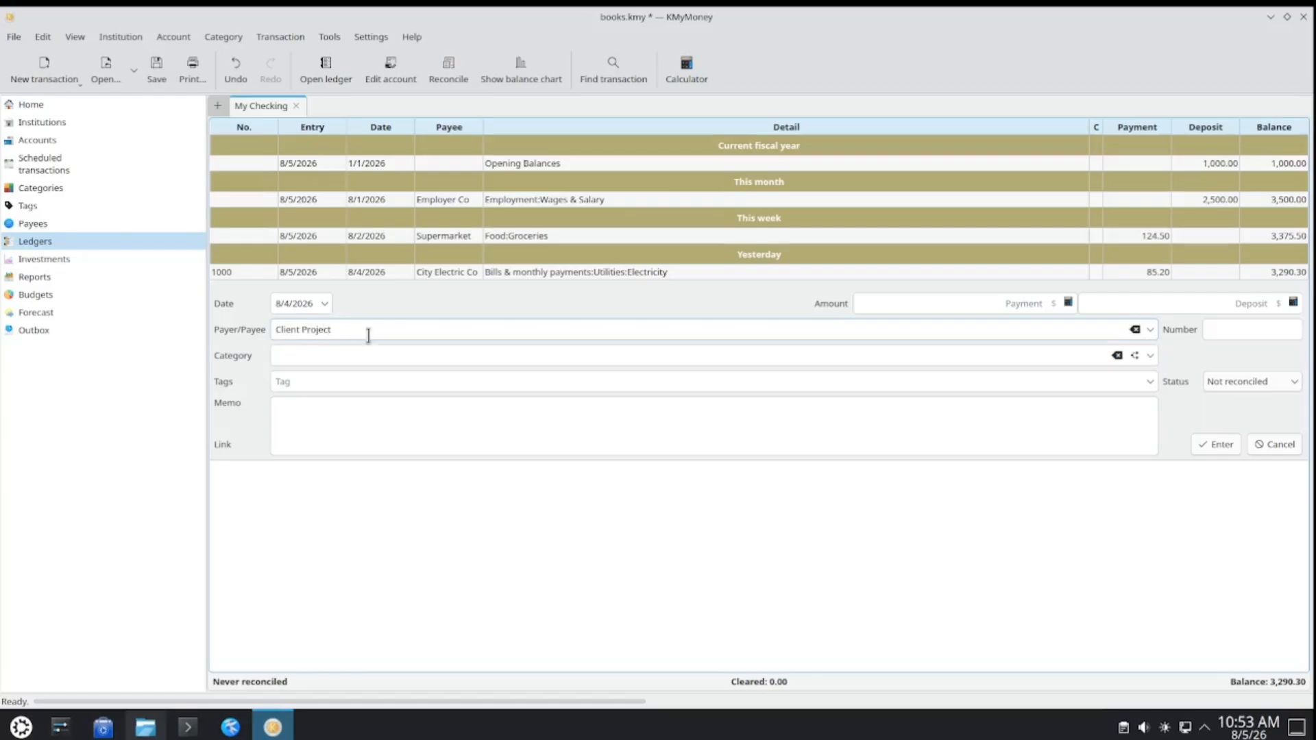
pyautogui.click(399, 358)
pyautogui.click(680, 396)
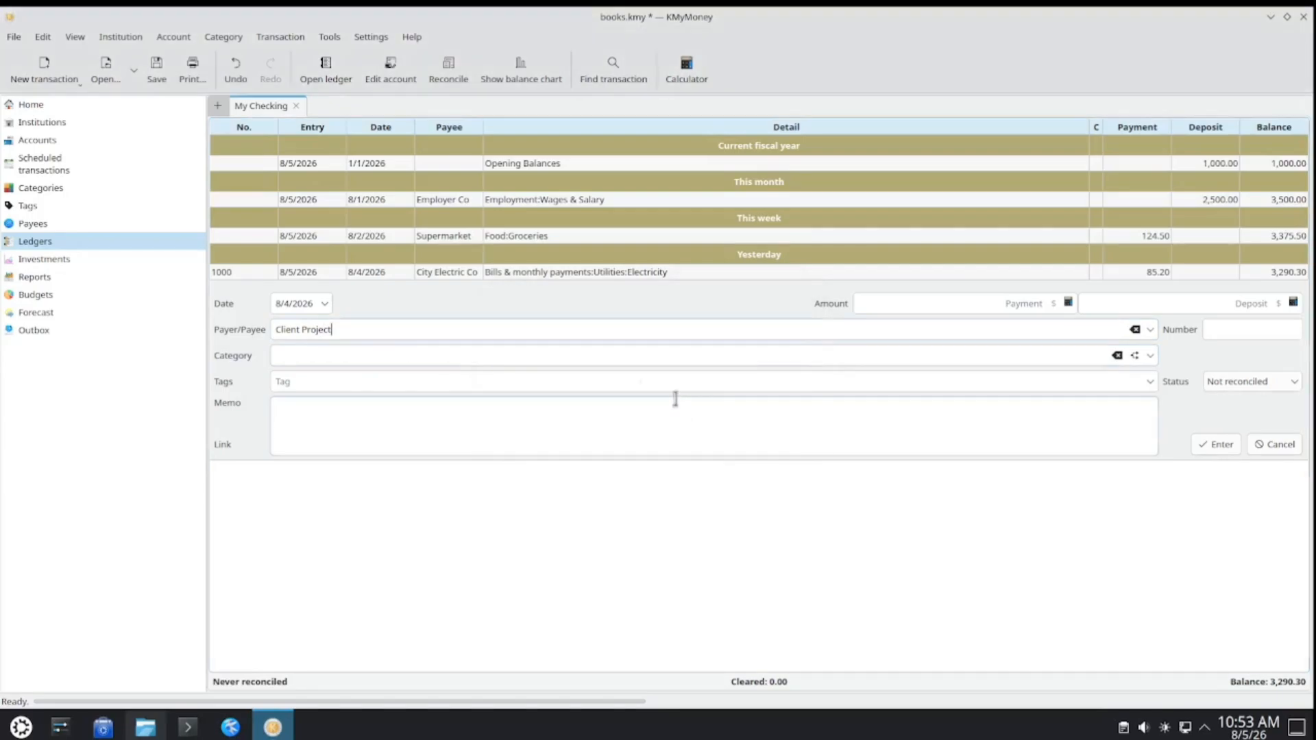
# Assign the Client Project transaction to the Other Income category.
pyautogui.click(429, 359)
pyautogui.write('i')
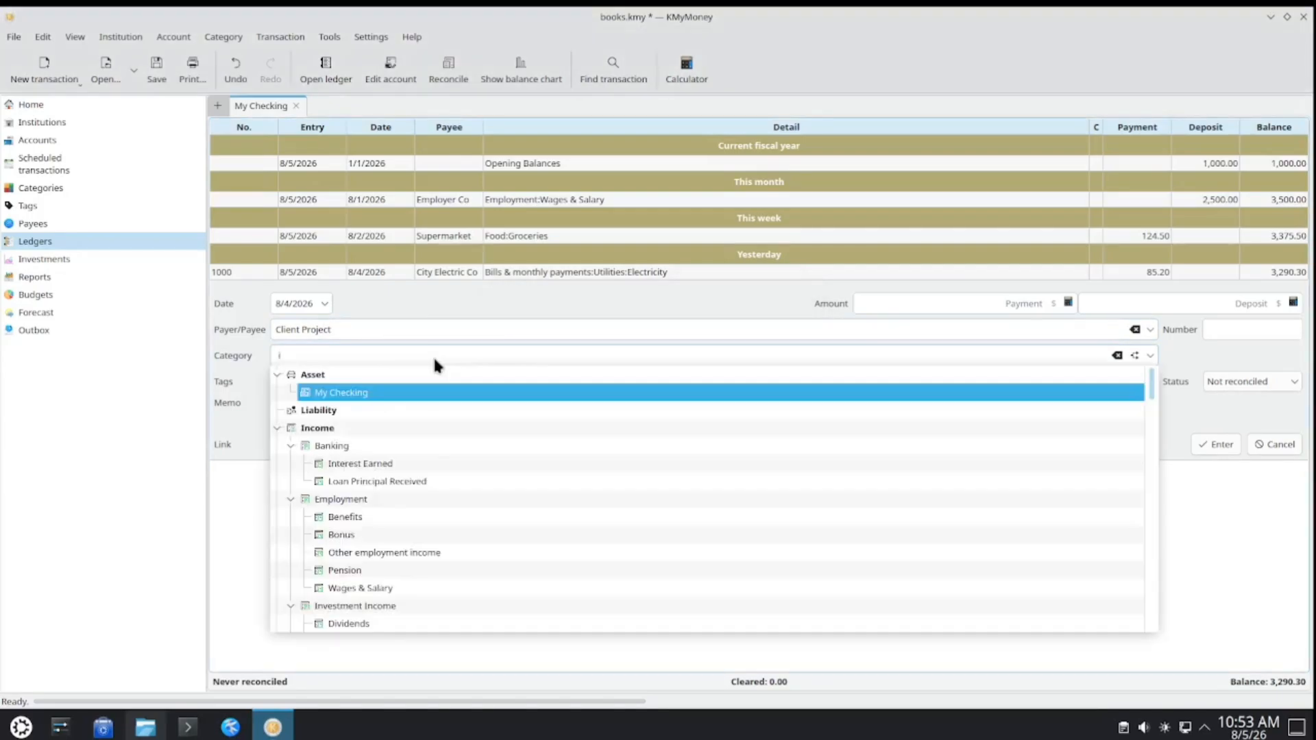
pyautogui.write('com')
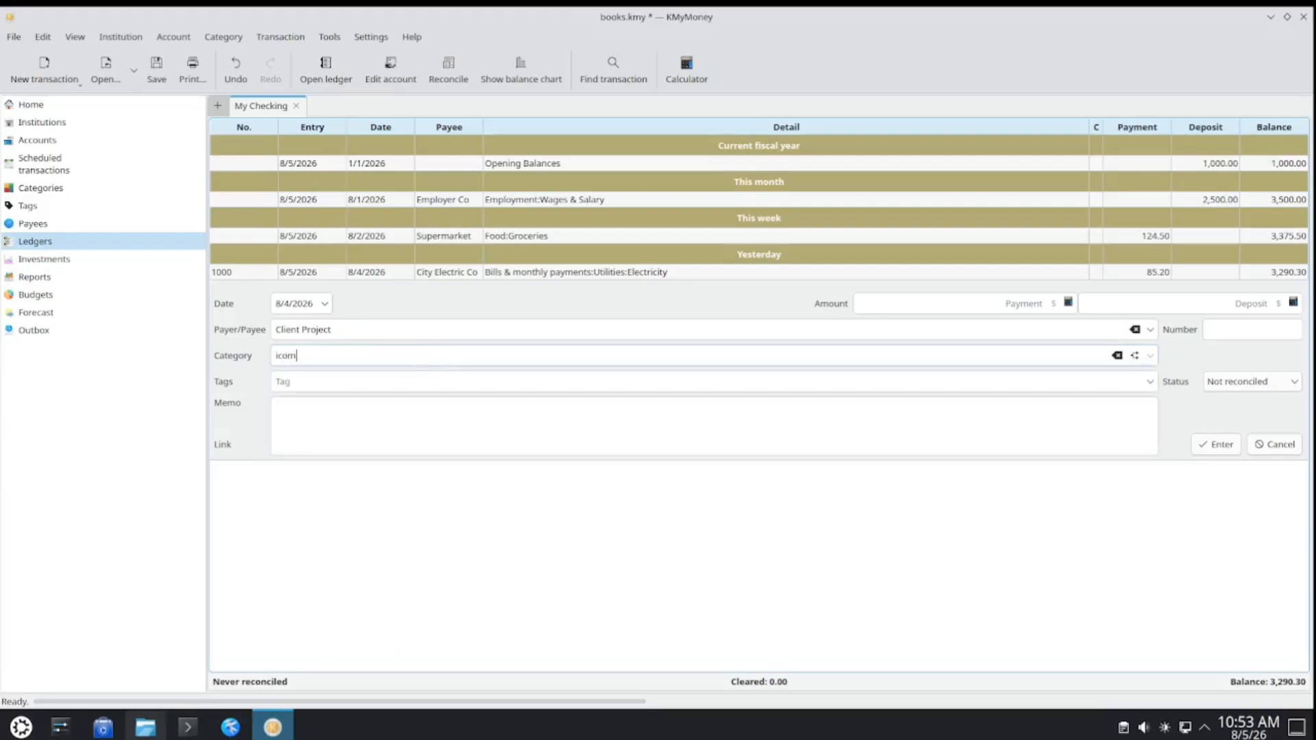
pyautogui.press('BackSpace')
pyautogui.press('BackSpace')
pyautogui.press('BackSpace')
pyautogui.write('ncome')
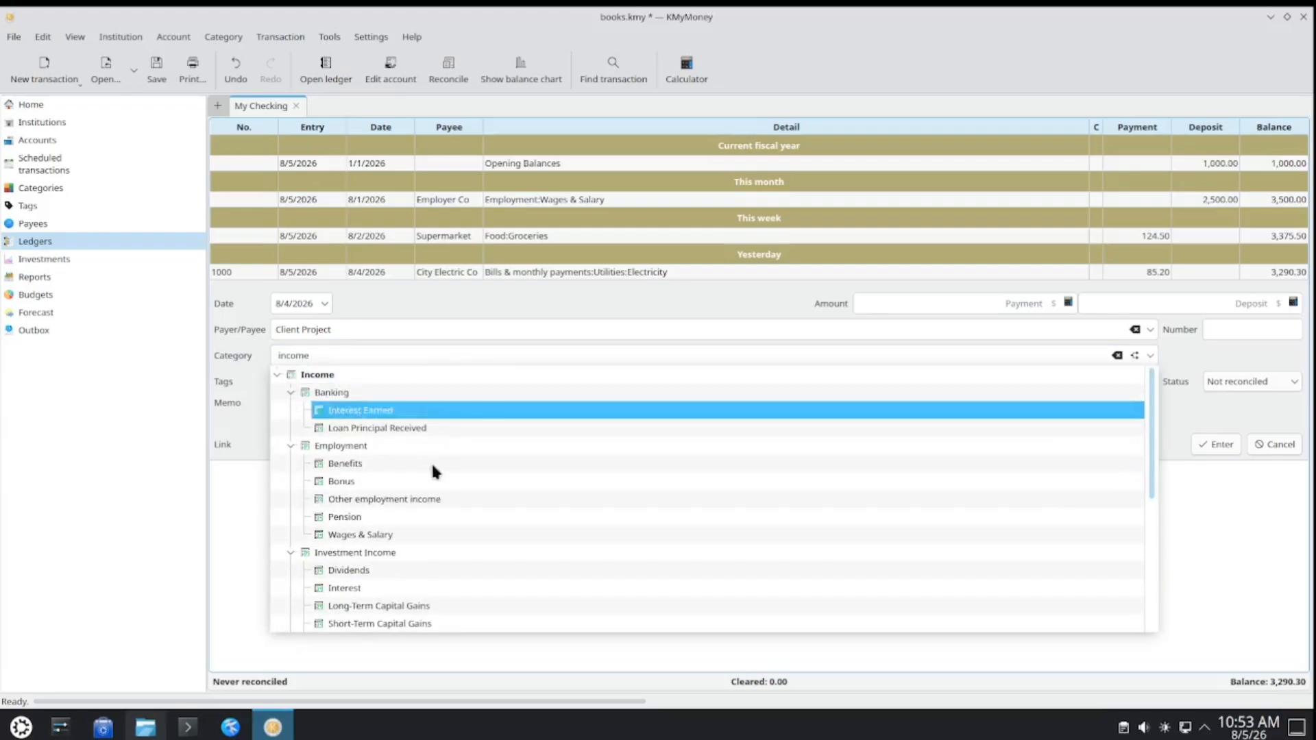
pyautogui.scroll(-3, 421, 488)
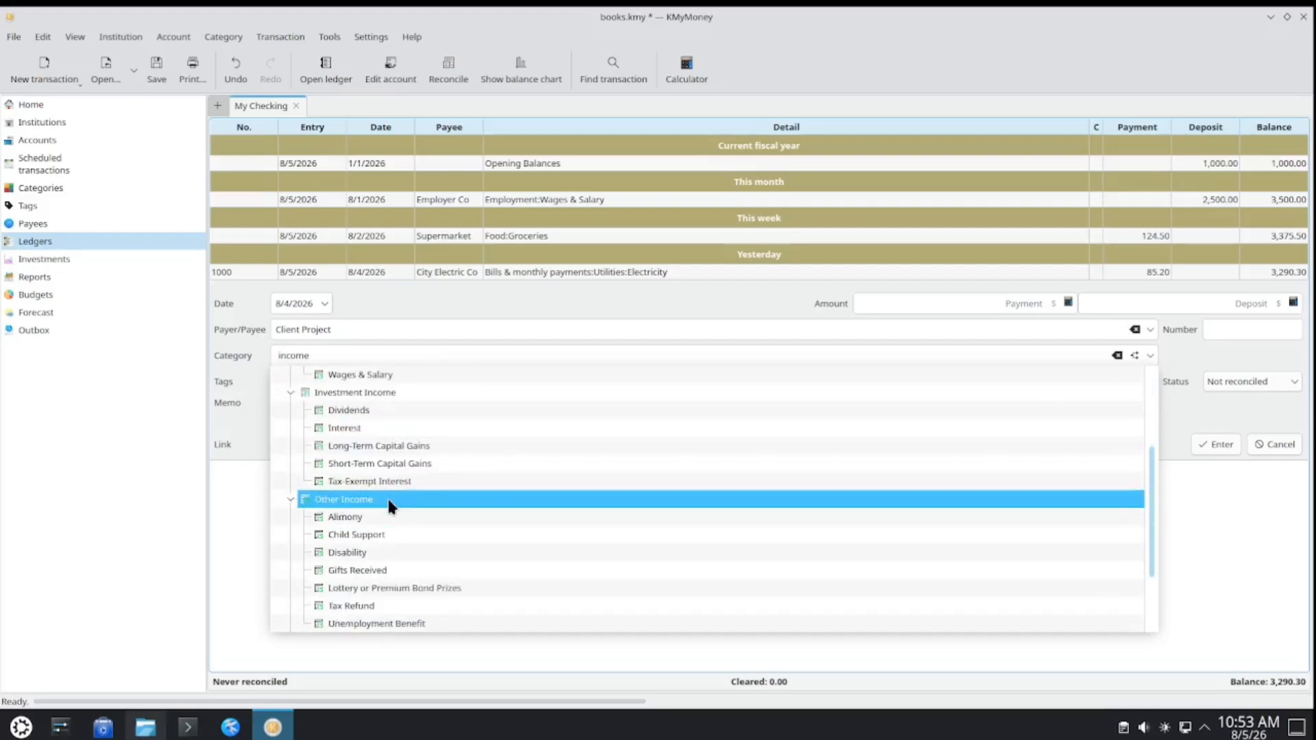
pyautogui.scroll(-1, 388, 500)
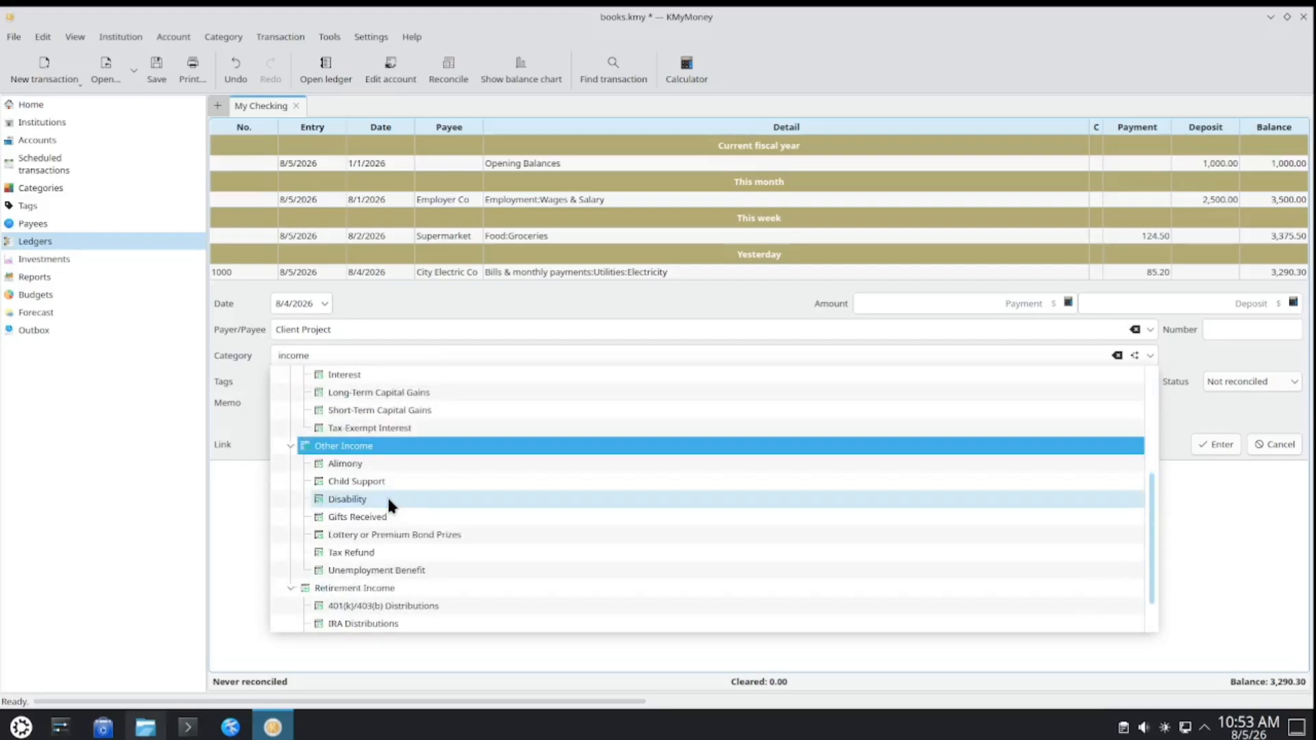
pyautogui.click(388, 501)
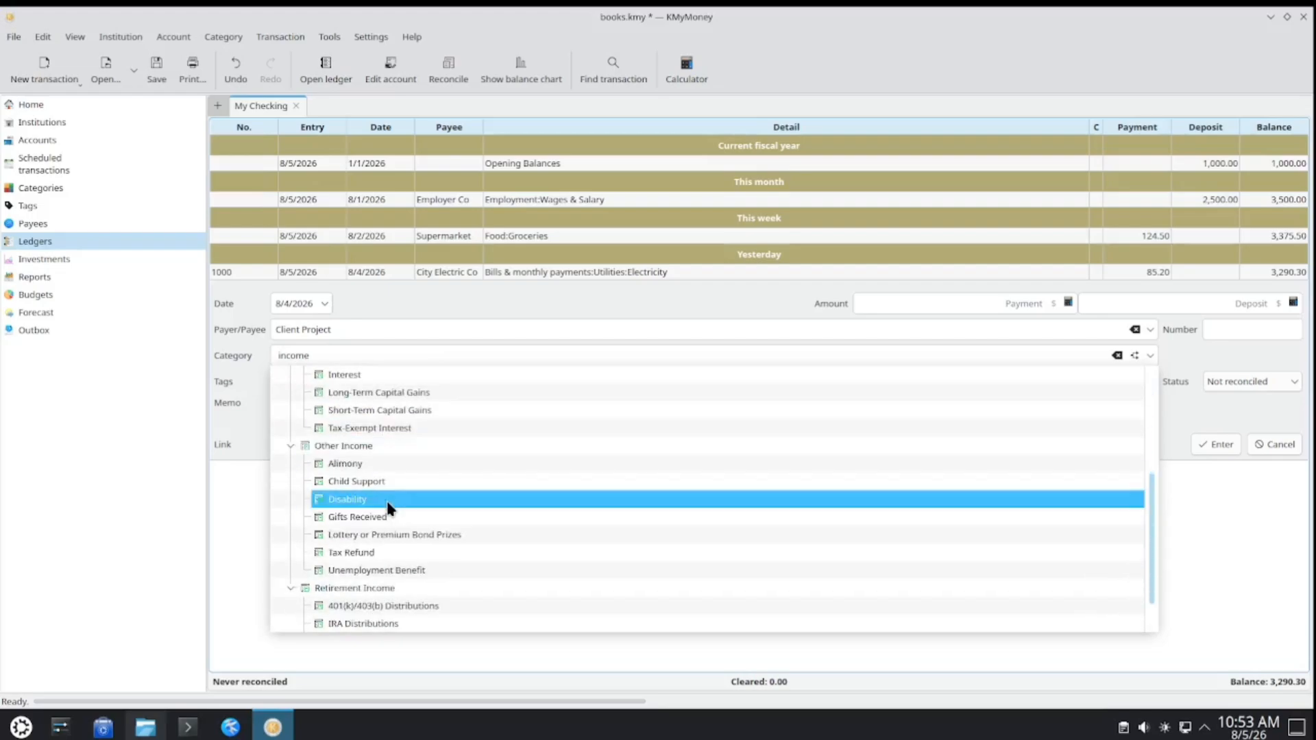
pyautogui.click(384, 450)
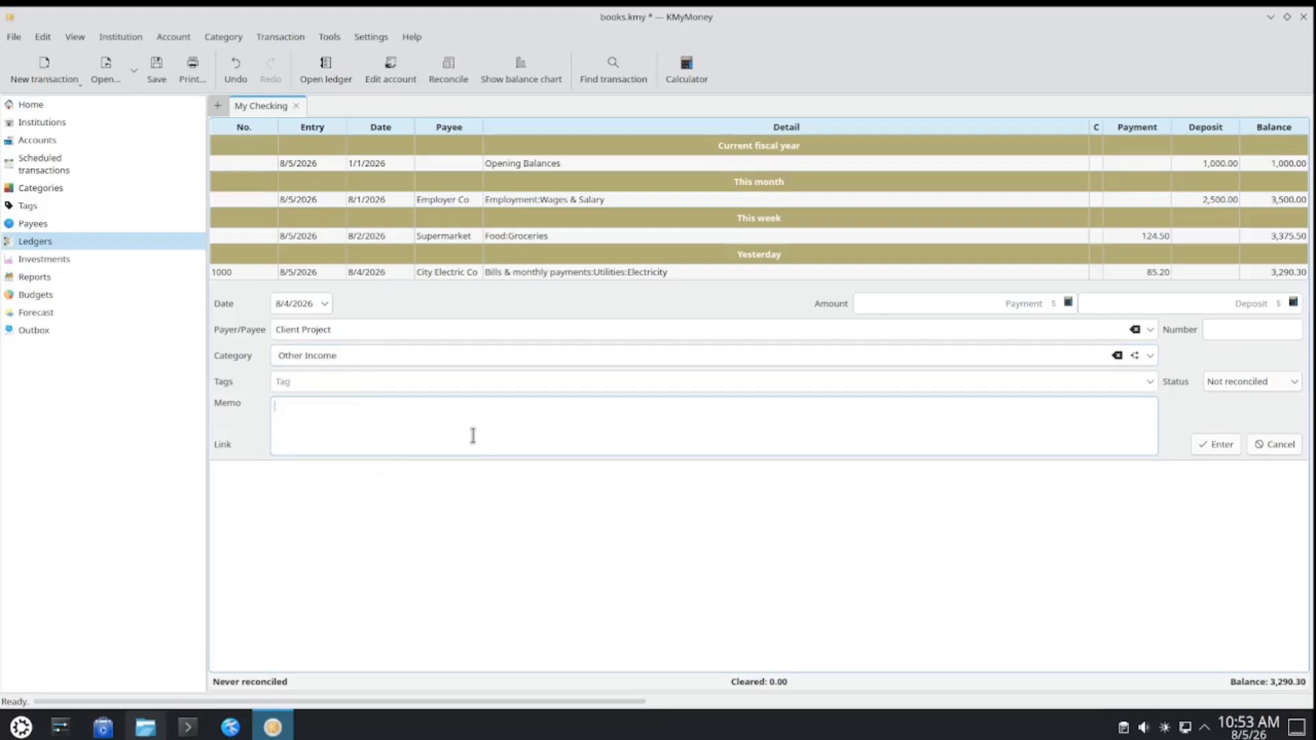
# Add the memo "made money from upwork" to the Client Project transaction and record it with a deposit of 350.
pyautogui.write('mac')
pyautogui.write('e money from up')
pyautogui.write('work')
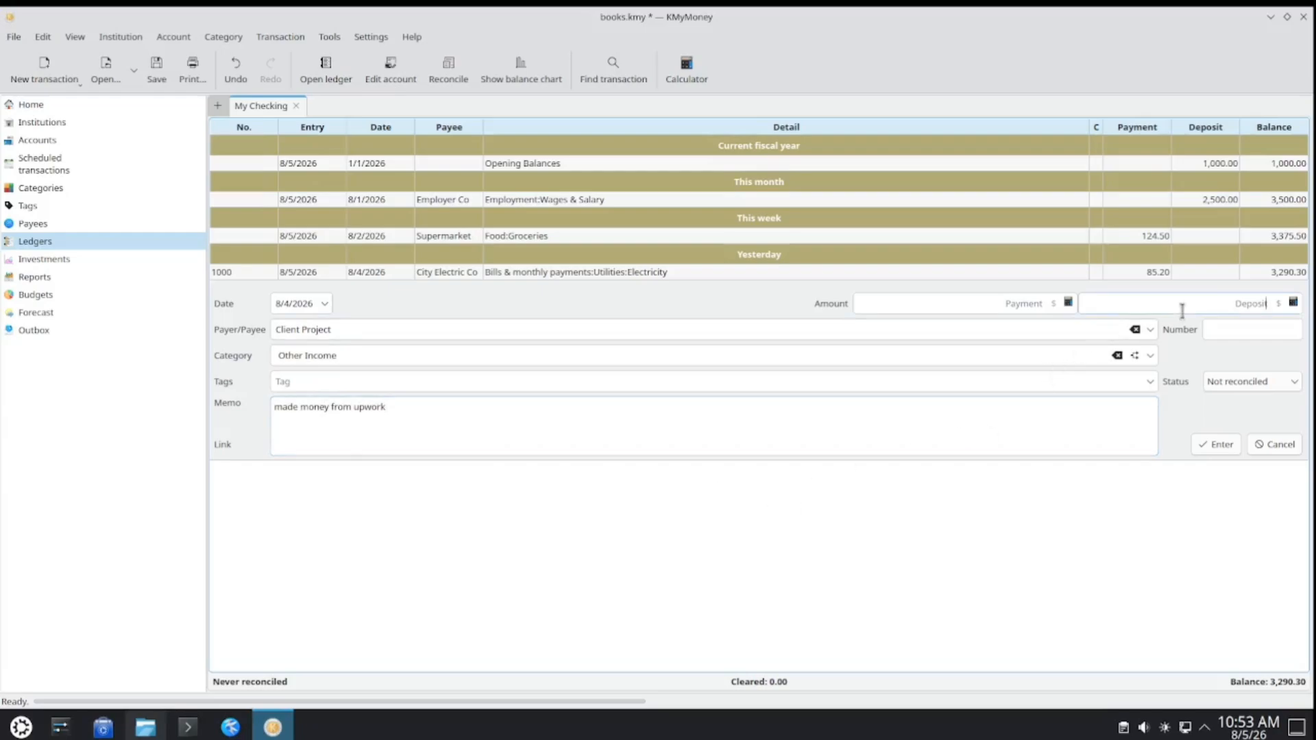
pyautogui.write('350')
pyautogui.click(1216, 444)
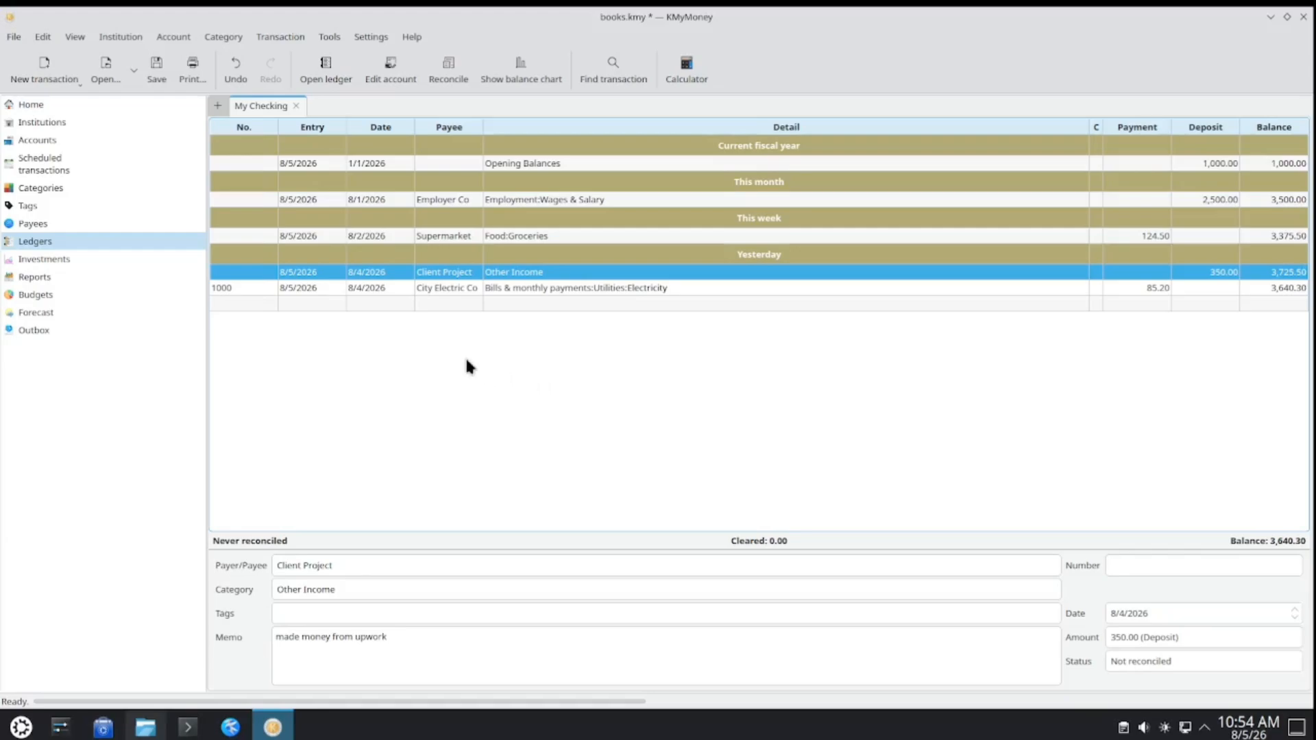
# Start another checking transaction dated 8/5/2026 and add corner bistro as its new payee.
pyautogui.click(45, 65)
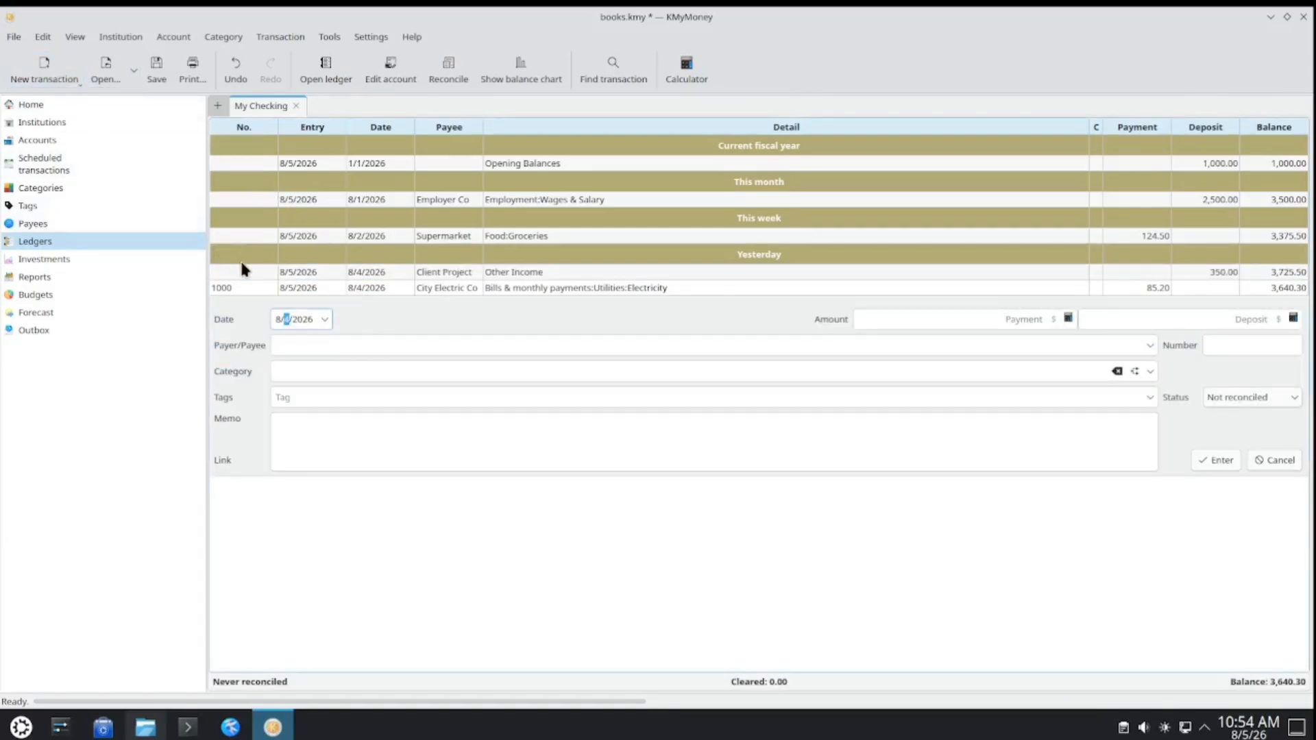
pyautogui.click(290, 349)
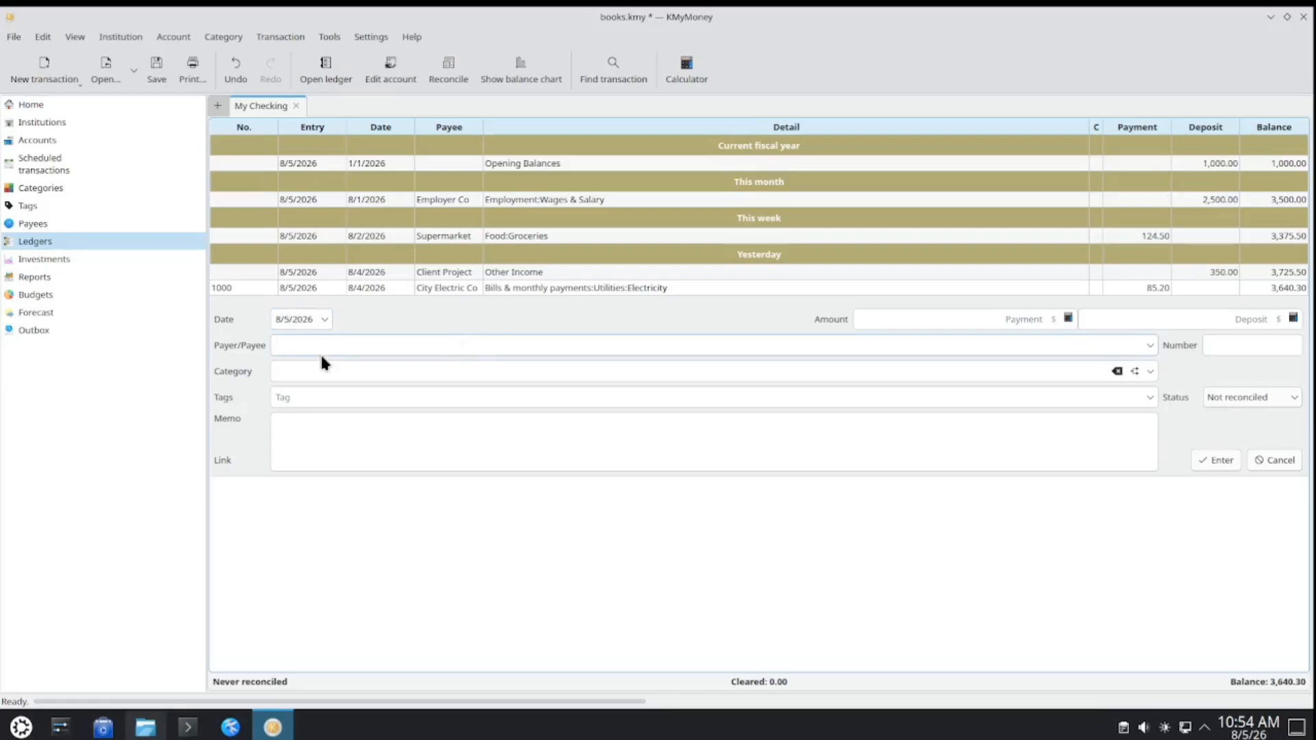
pyautogui.write('corner bistro')
pyautogui.click(332, 368)
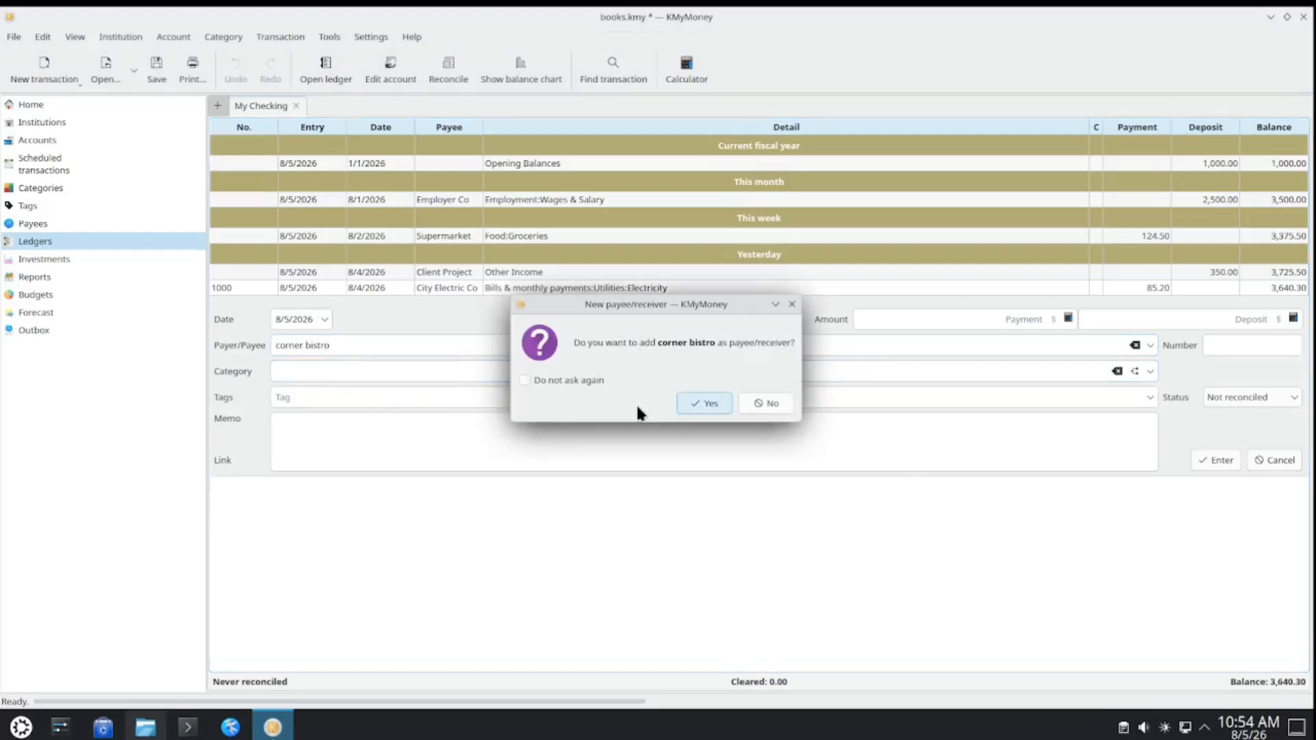
pyautogui.click(706, 405)
# Assign the corner bistro transaction to the Food:Dining Out category with the memo "bought a nice steak".
pyautogui.write('din')
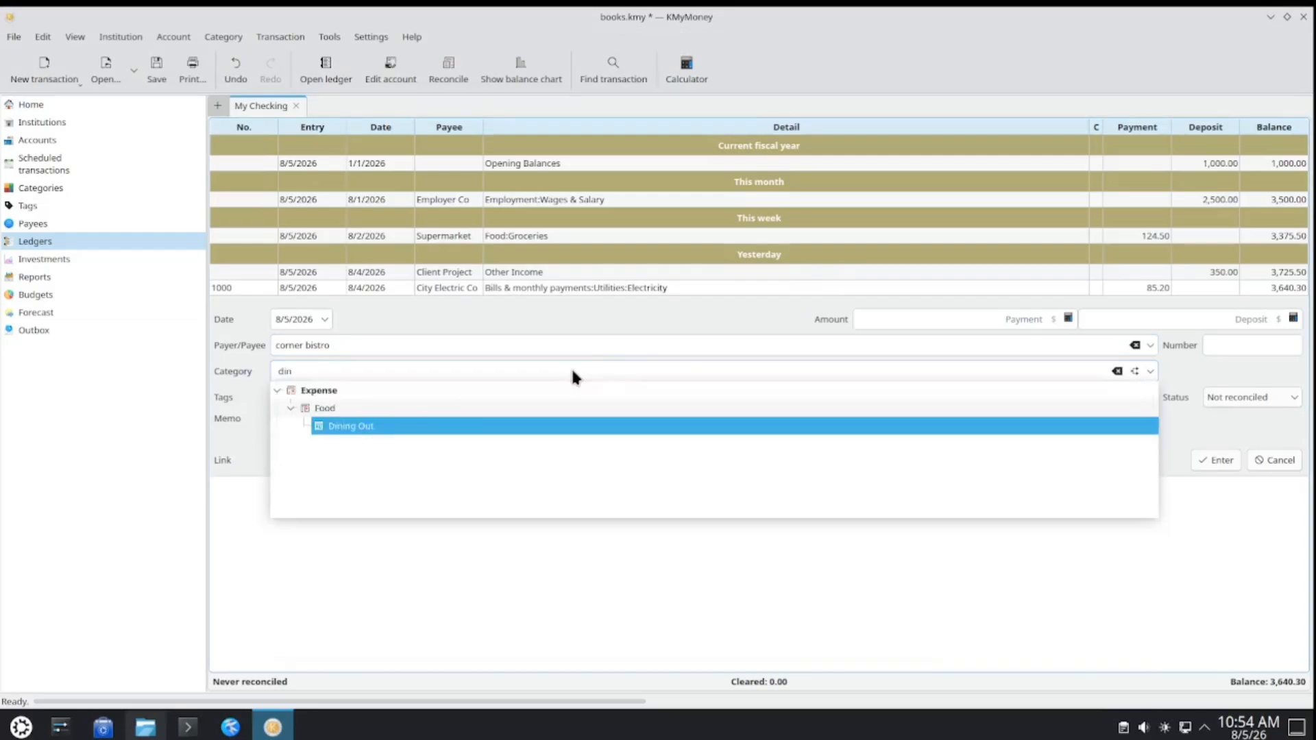
pyautogui.click(542, 425)
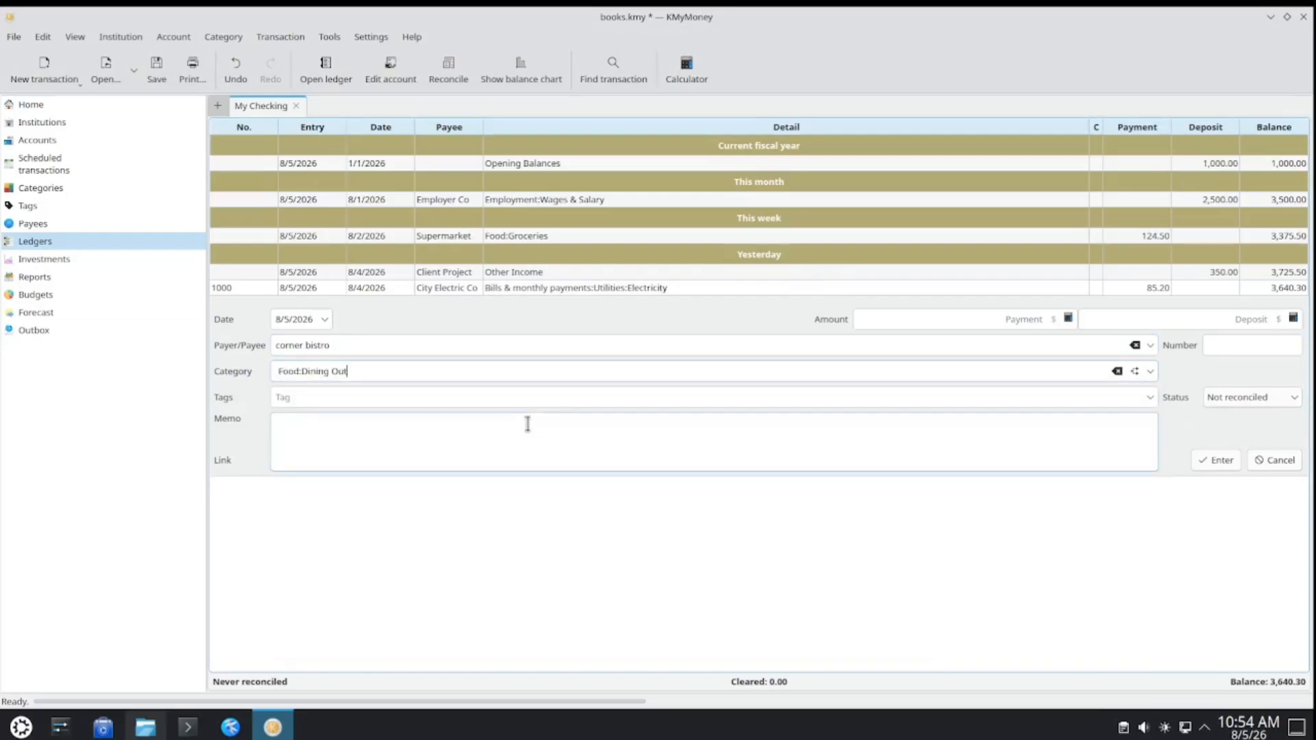
pyautogui.click(527, 423)
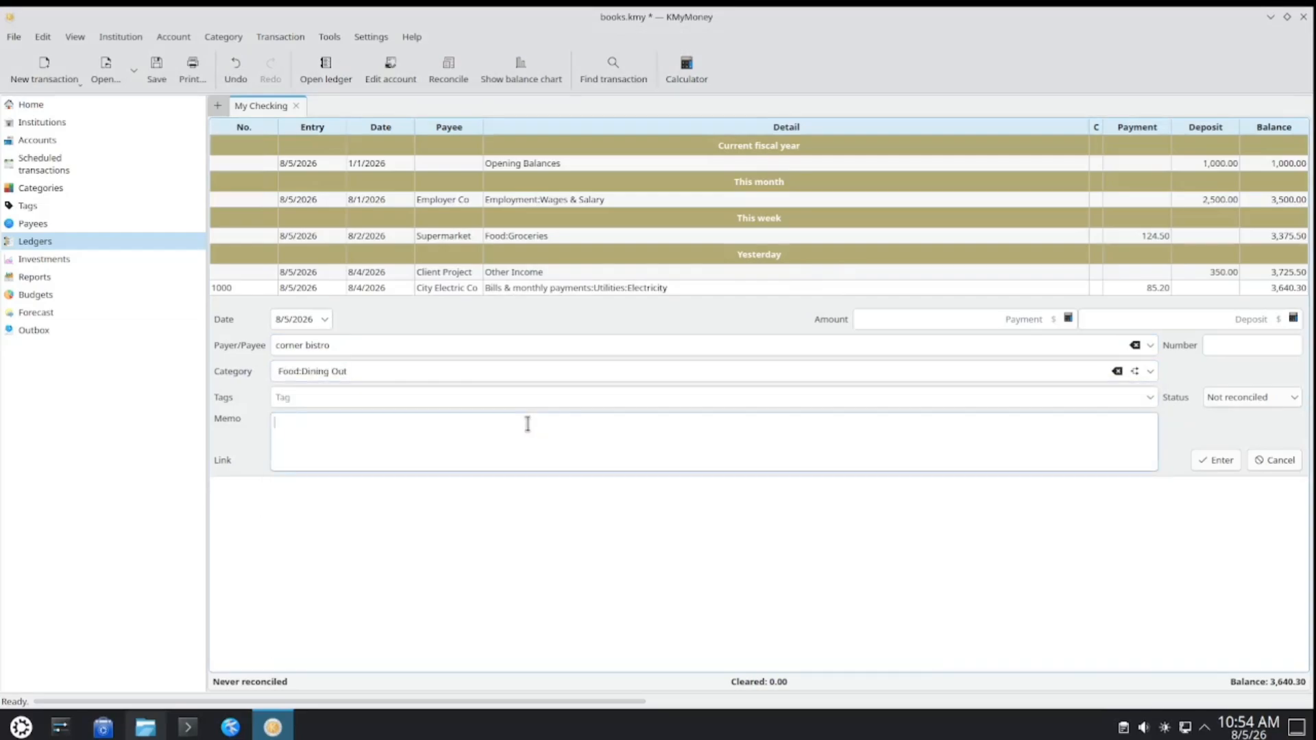
pyautogui.write('bought a nice steak')
# Set the corner bistro transaction's payment amount to 42.75 and record it.
pyautogui.click(1190, 323)
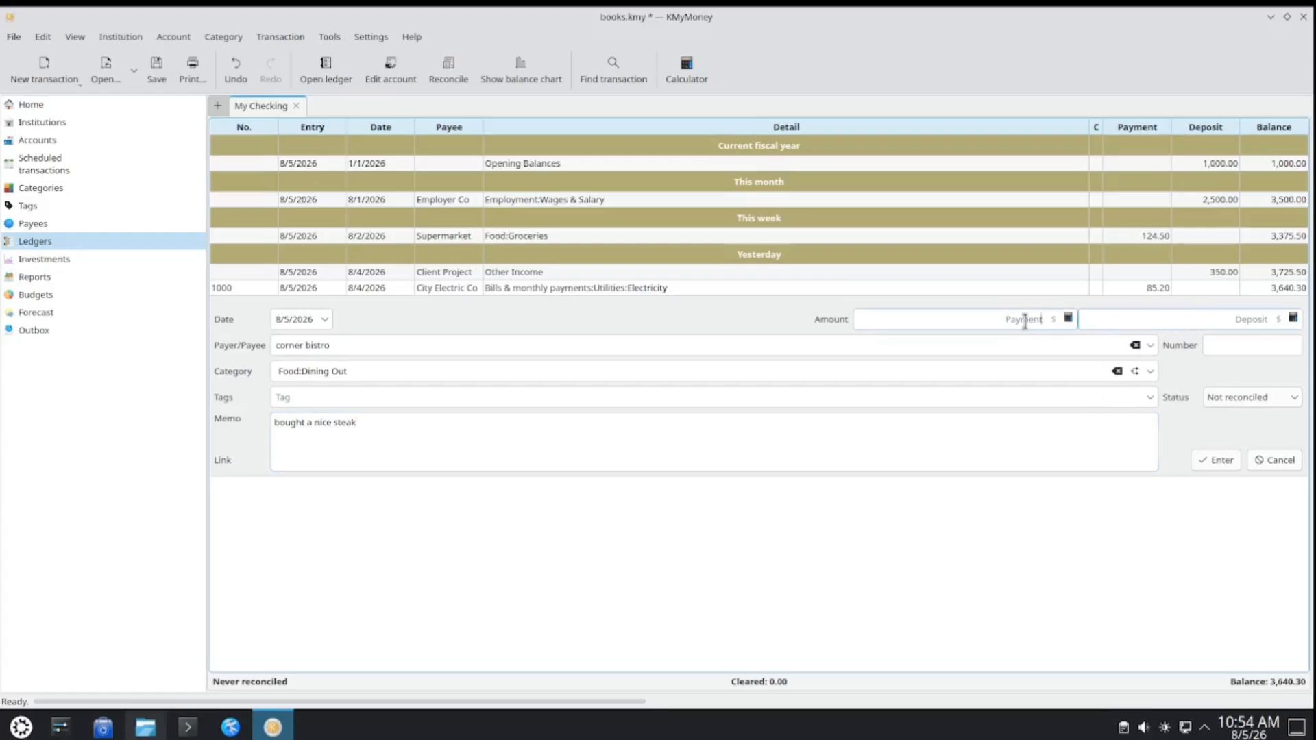
pyautogui.write('12.7')
pyautogui.write('5')
pyautogui.click(1223, 464)
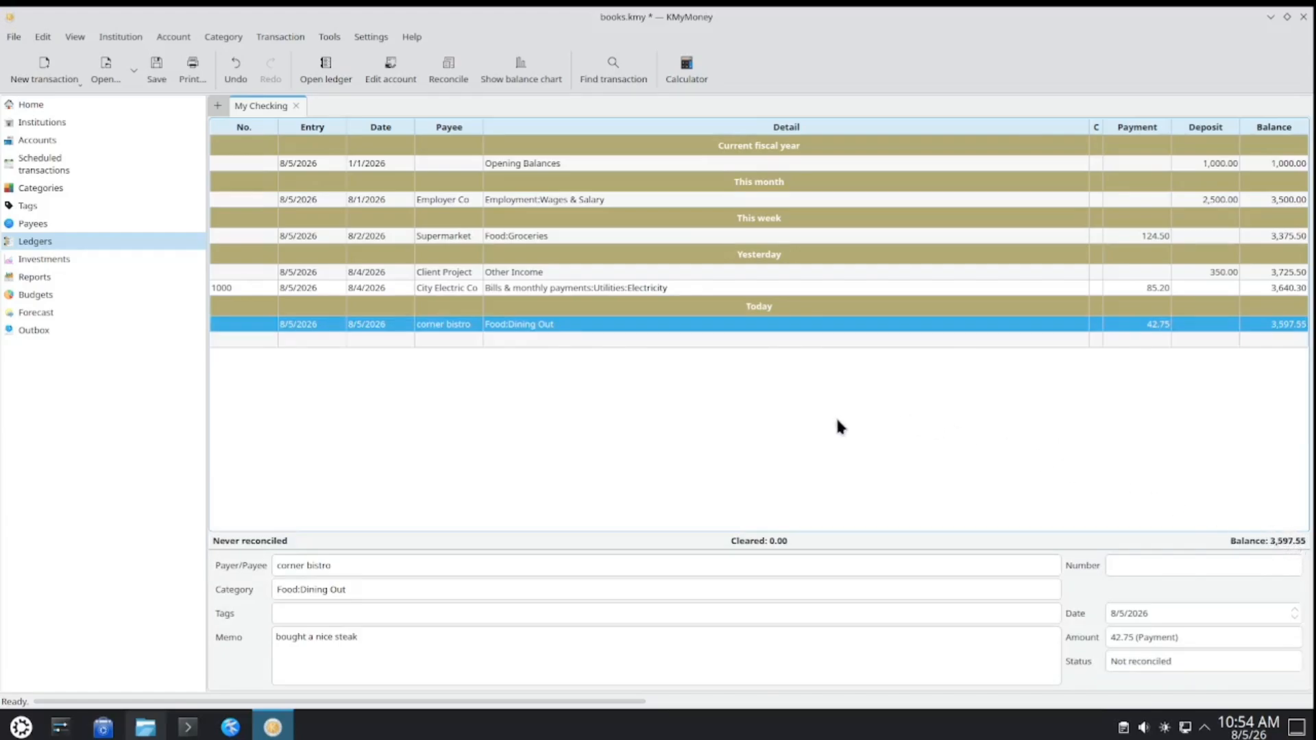
# Examine the account balances, net worth and forecast sections of the Home overview.
pyautogui.click(113, 106)
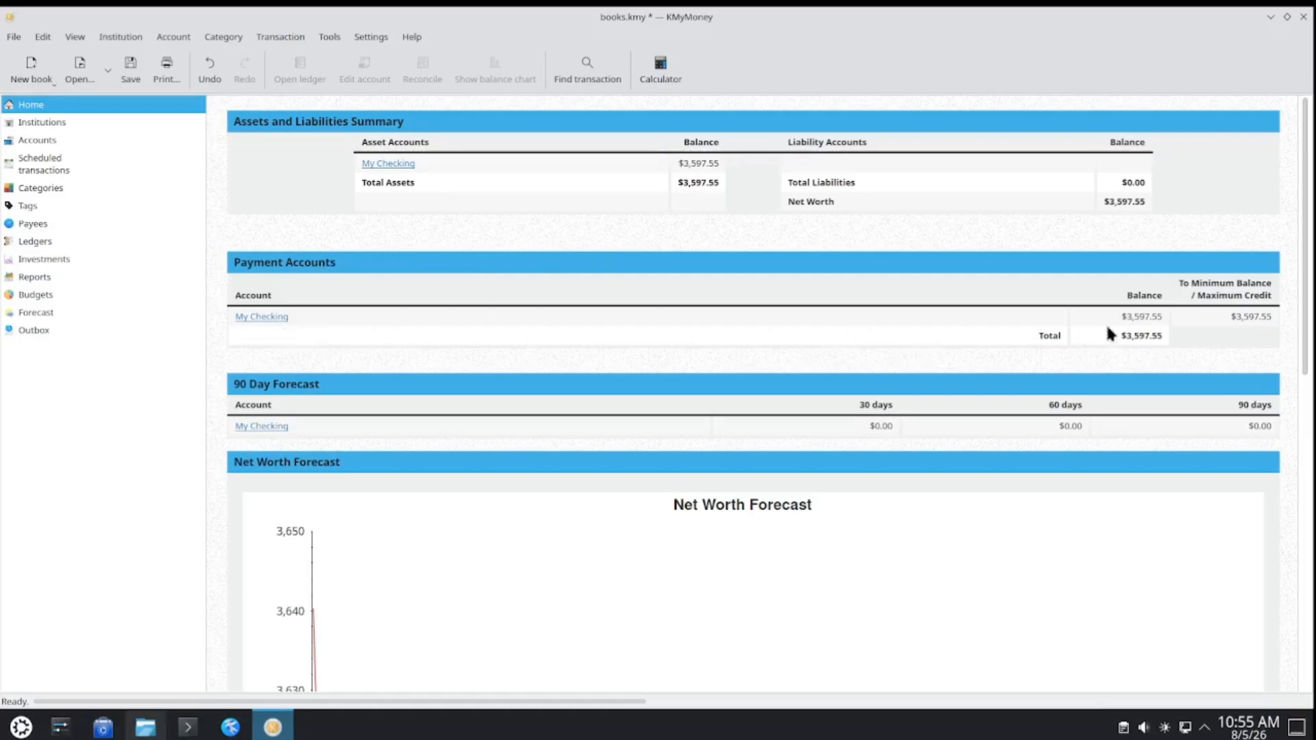
pyautogui.scroll(-1, 456, 352)
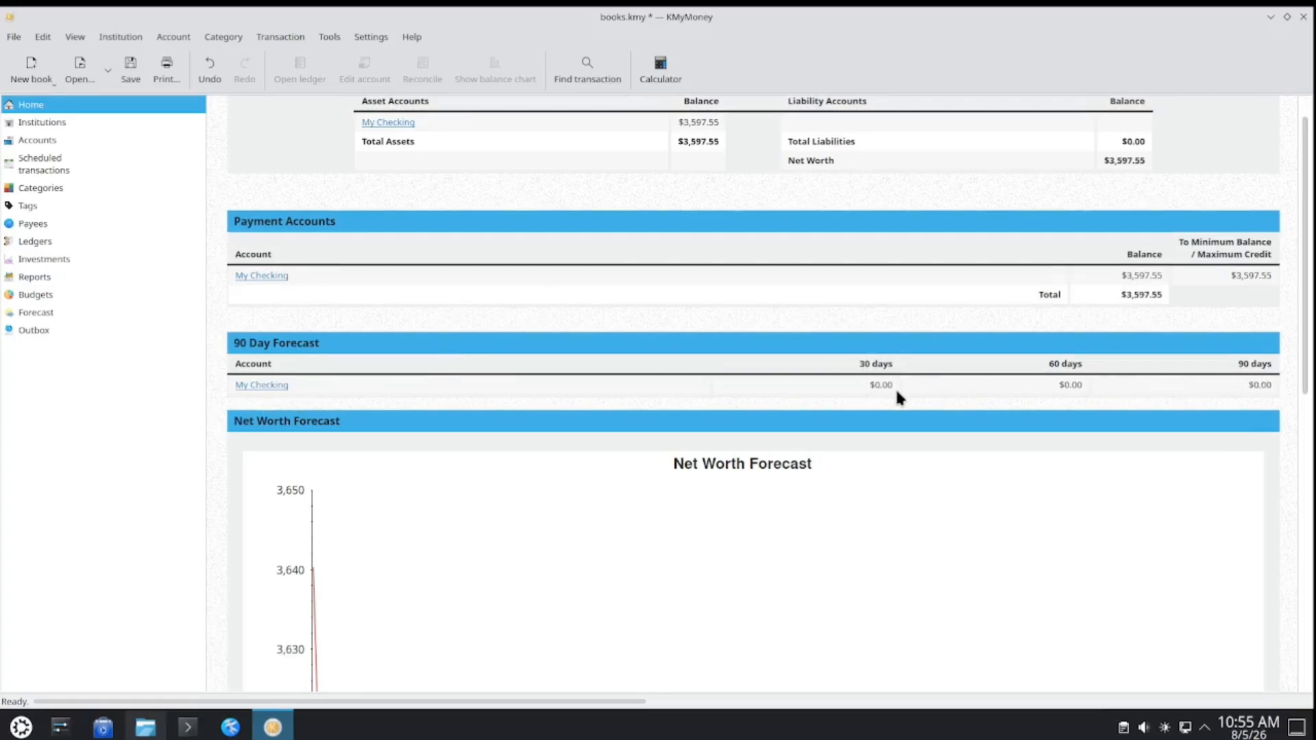
pyautogui.scroll(-1, 896, 392)
pyautogui.scroll(2, 896, 392)
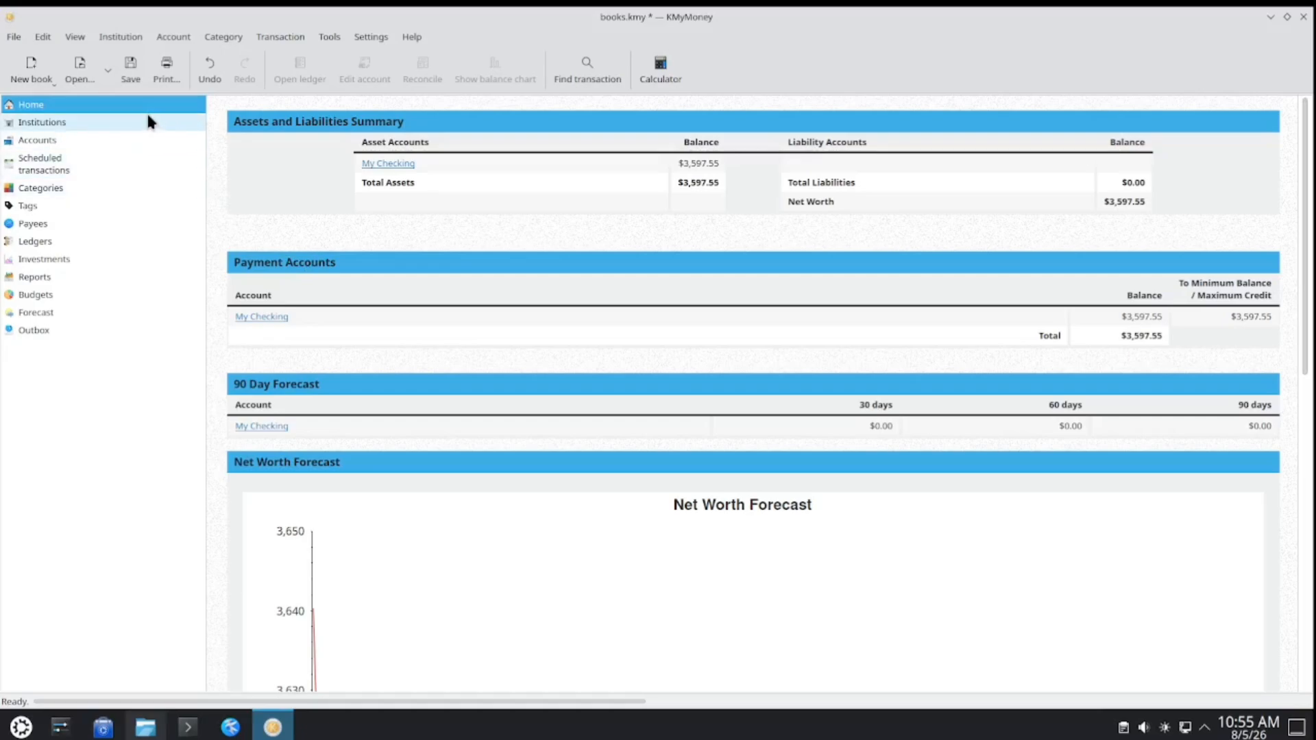
# Start a My Checking transaction dated 8/15/2026 for Employer Co, using the 8/1/2026 wages transaction as its autofill template.
pyautogui.click(414, 164)
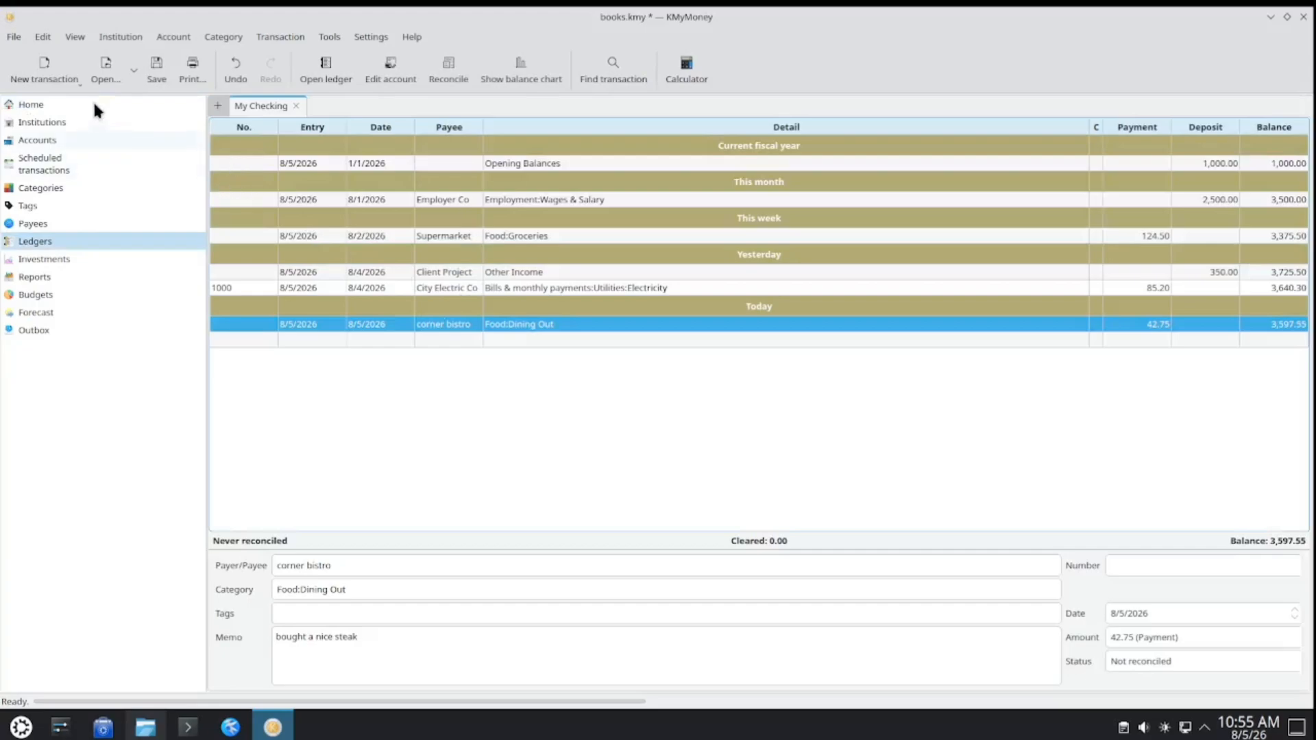
pyautogui.click(45, 69)
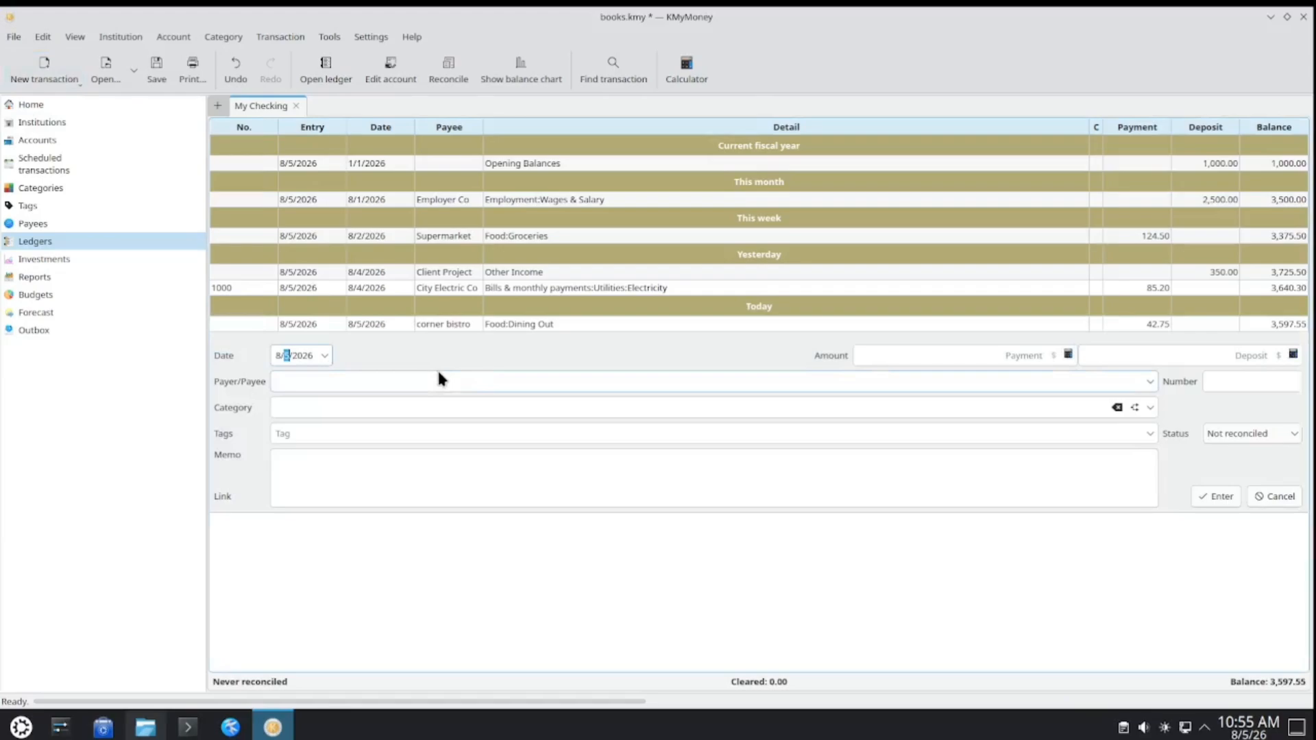
pyautogui.write('15Employer Co')
pyautogui.press('Tab')
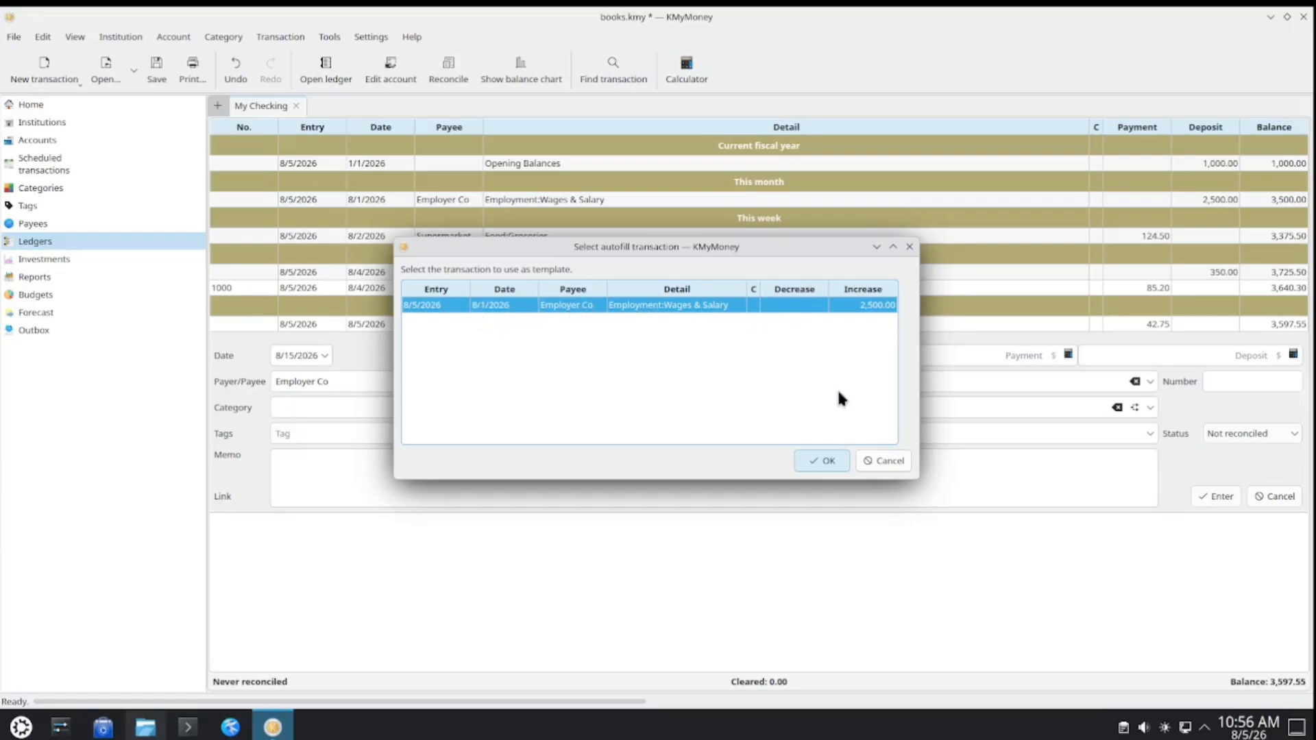
pyautogui.click(826, 464)
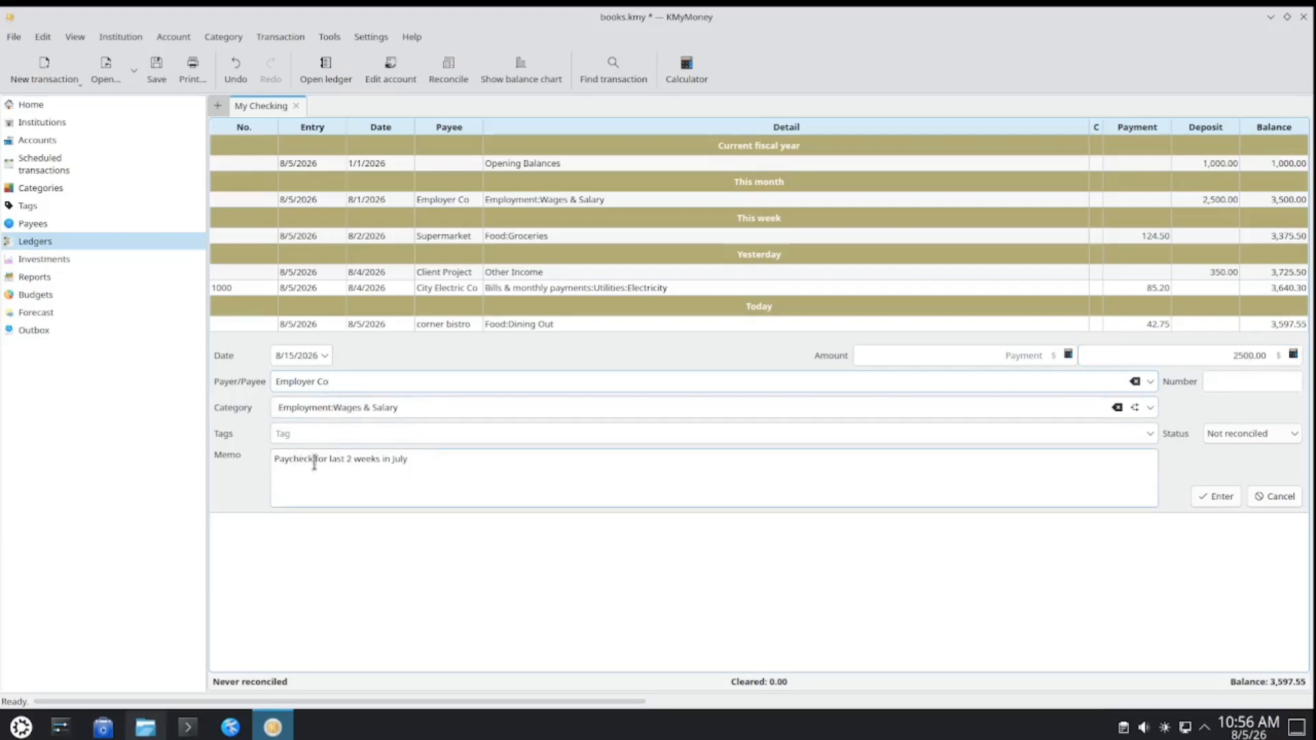
# Change the paycheck memo to "Paycheck for first 2 weeks in august" and record the transaction.
pyautogui.click(432, 462)
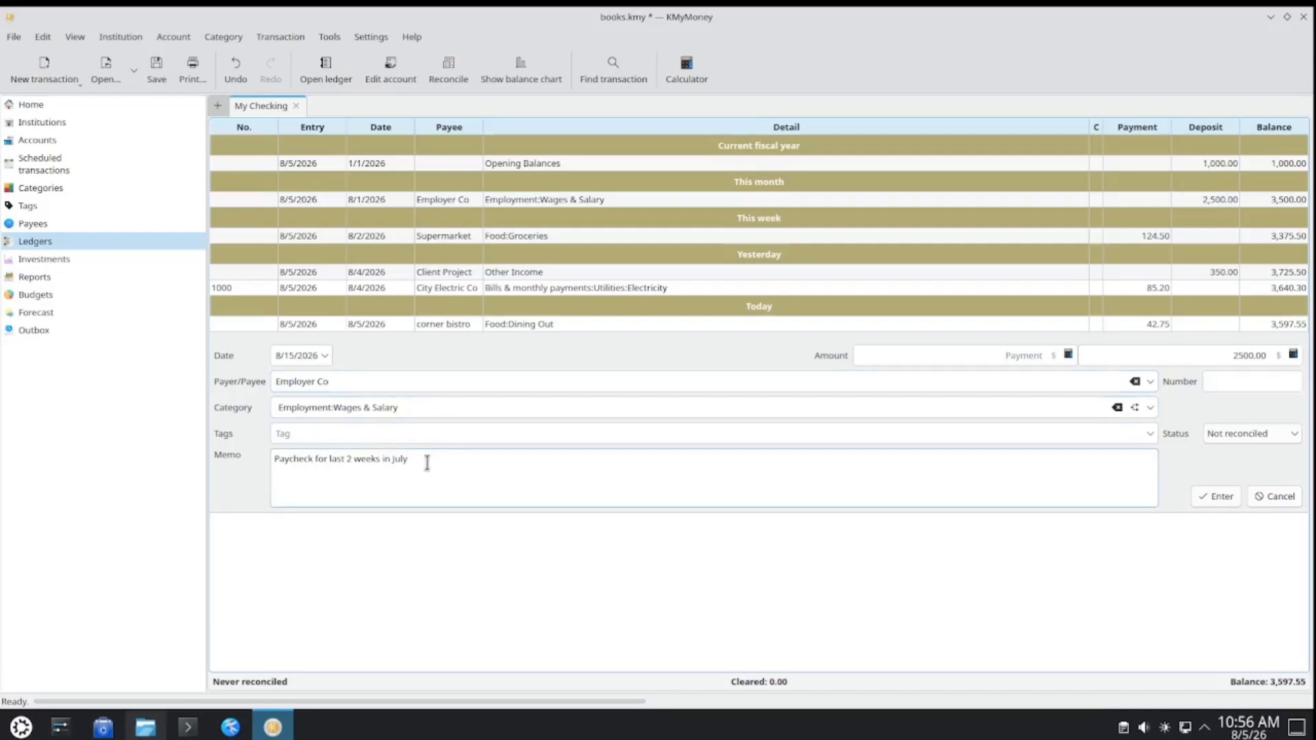
pyautogui.doubleClick(337, 458)
pyautogui.write('first')
pyautogui.doubleClick(407, 459)
pyautogui.write('august')
pyautogui.click(1217, 496)
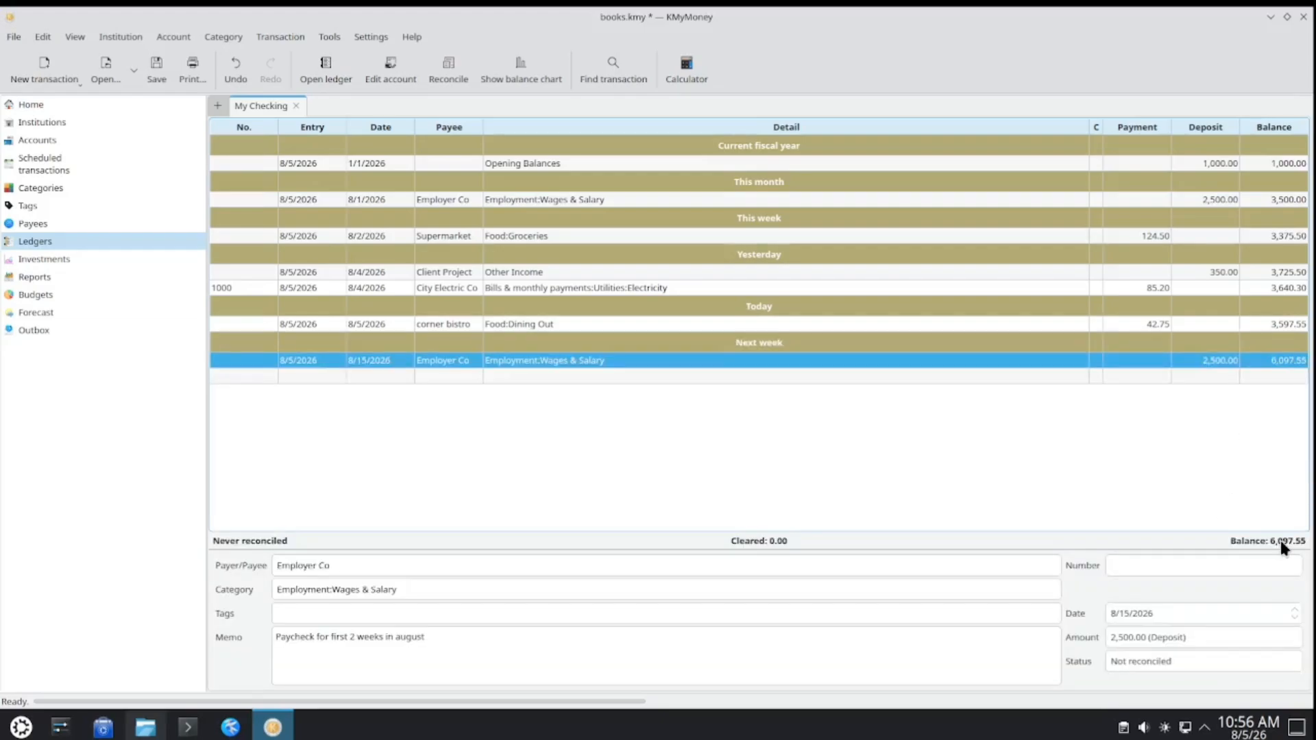
# Check the Home overview, return to the My Checking ledger, and open the split editor of the 8/2/2026 Supermarket transaction.
pyautogui.click(31, 107)
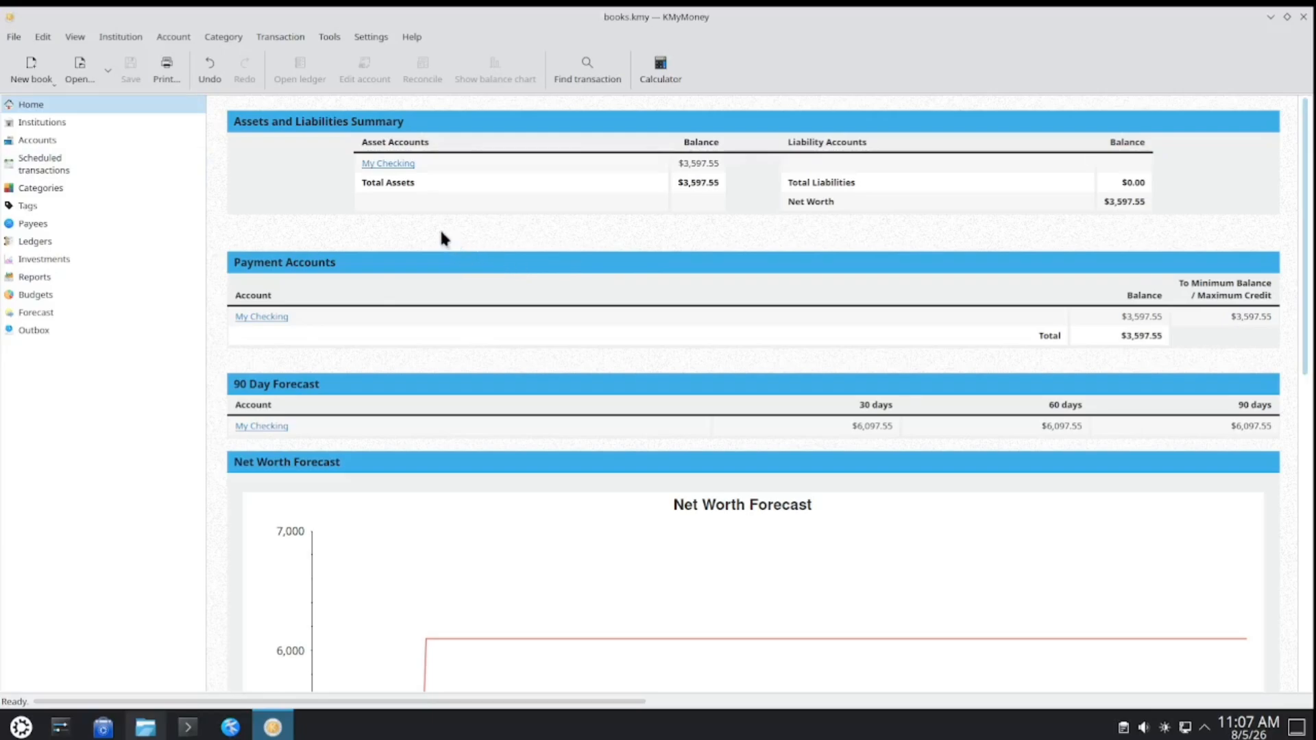
pyautogui.click(404, 168)
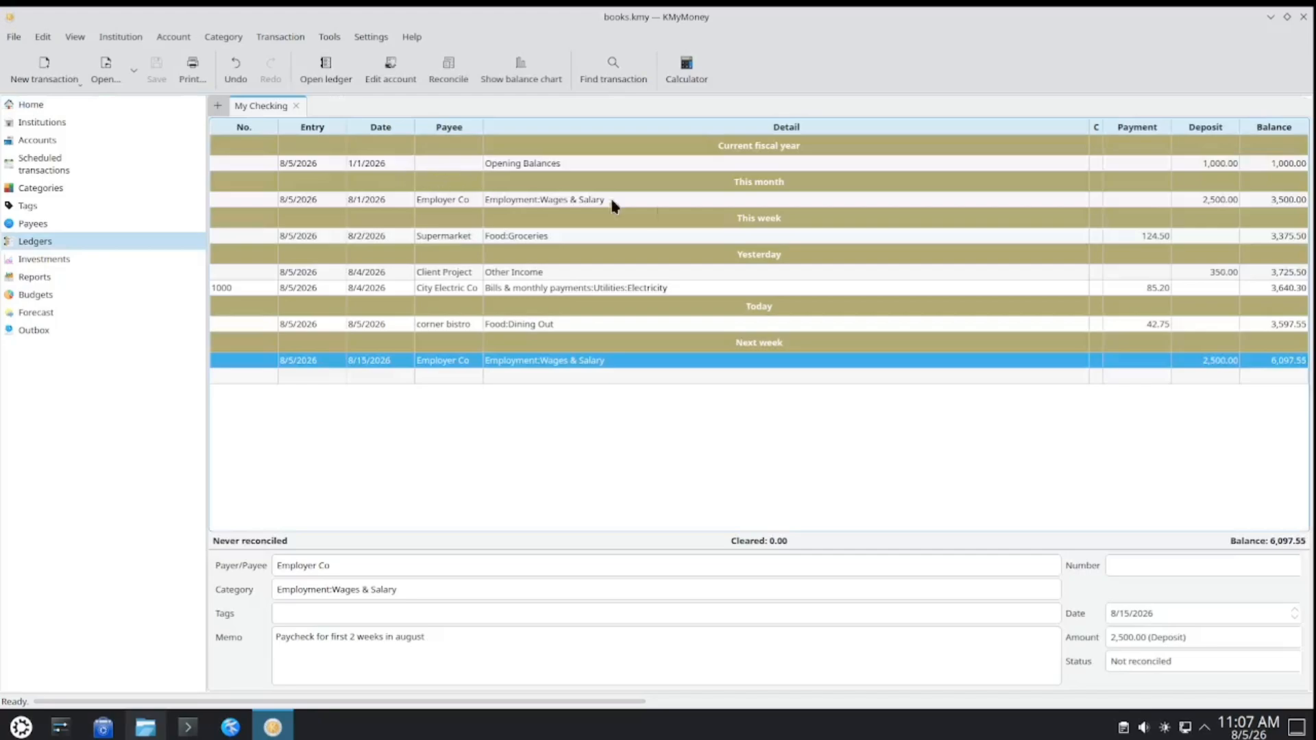
pyautogui.click(668, 236)
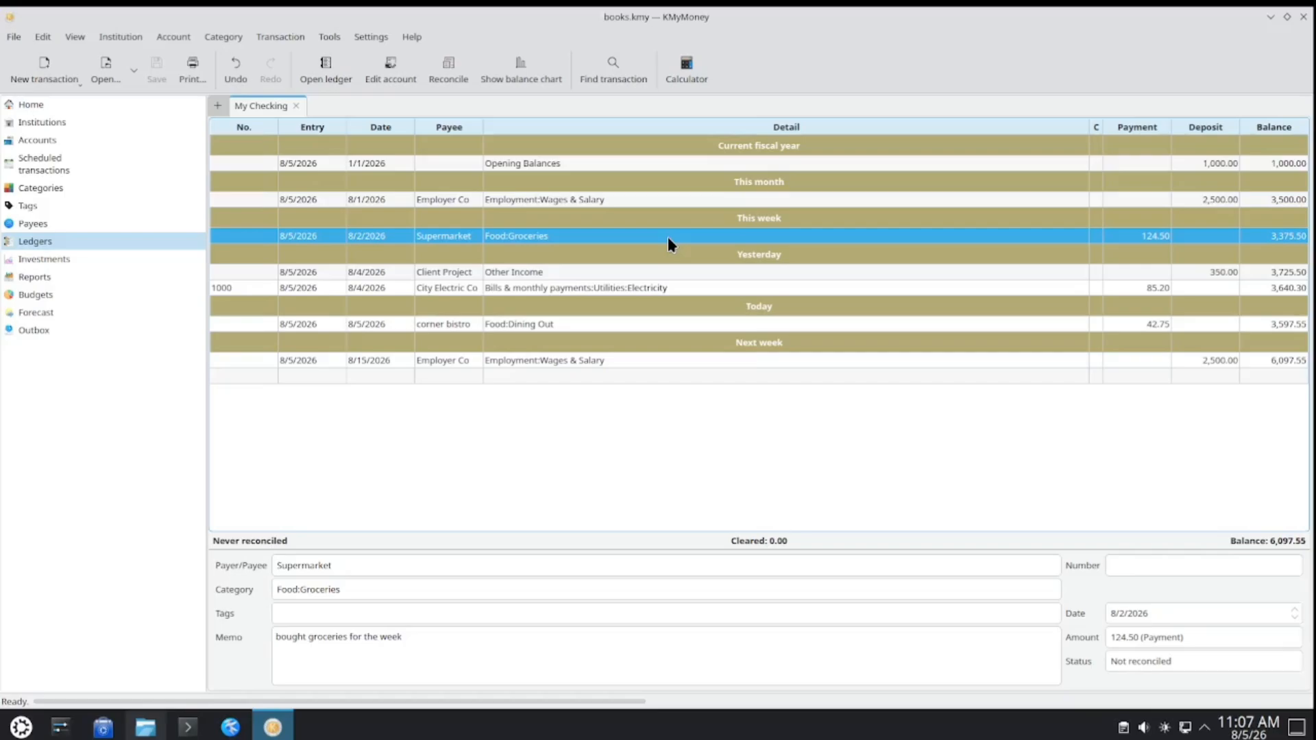
pyautogui.rightClick(668, 243)
pyautogui.click(713, 288)
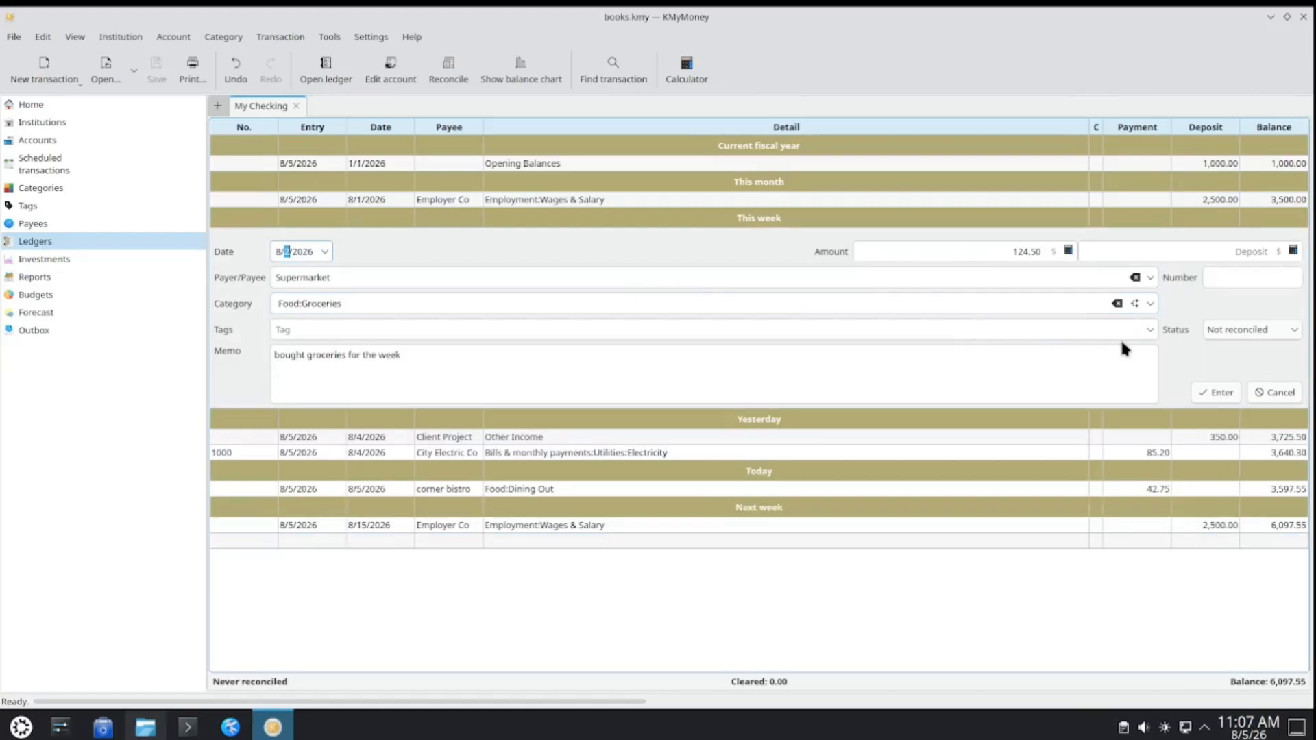
pyautogui.click(1135, 303)
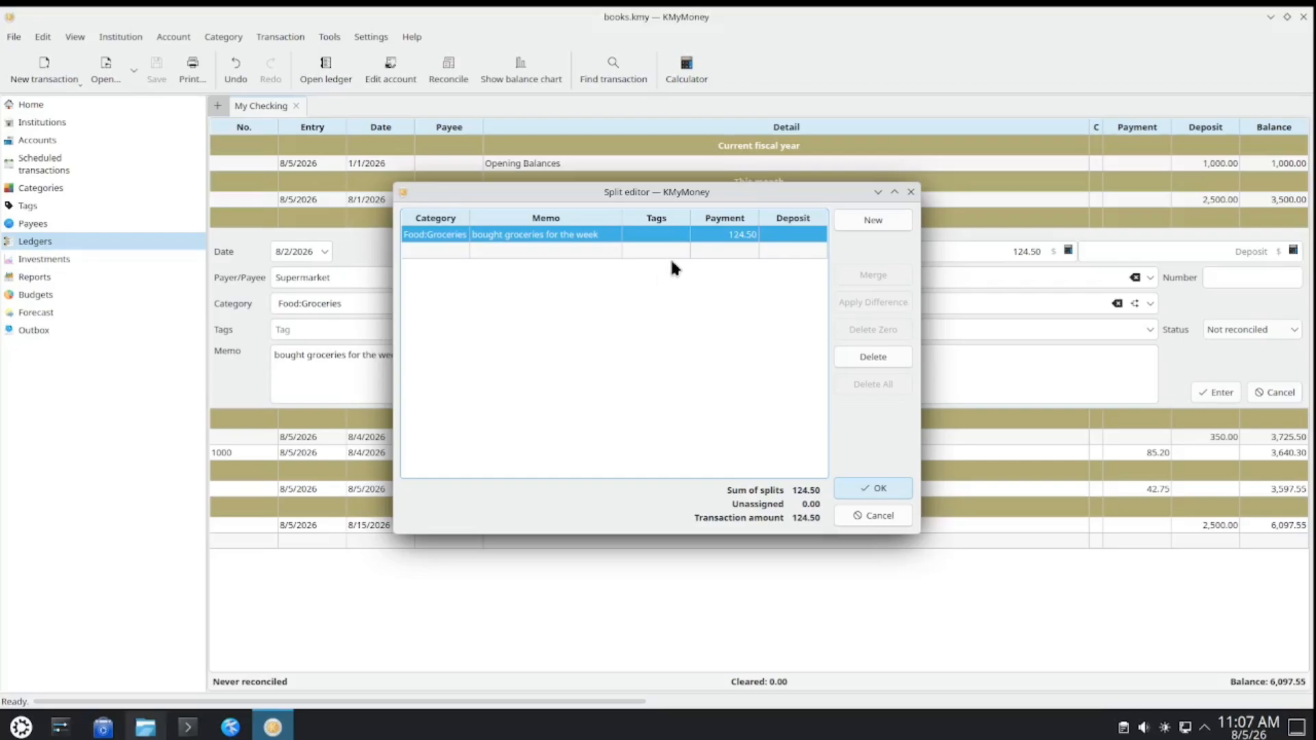
# Add a new split with the category Personal Care and a deposit amount of 20.
pyautogui.click(871, 220)
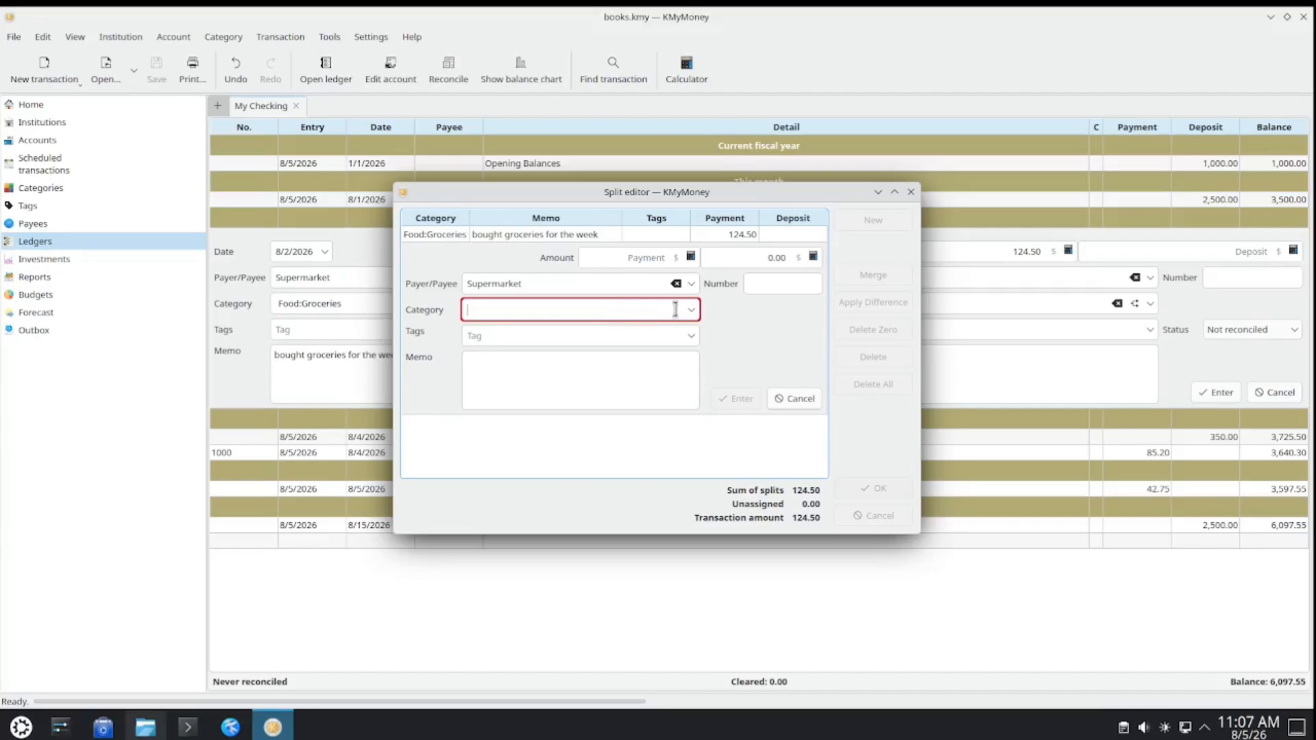
pyautogui.write('hyg')
pyautogui.click(676, 311)
pyautogui.write('per')
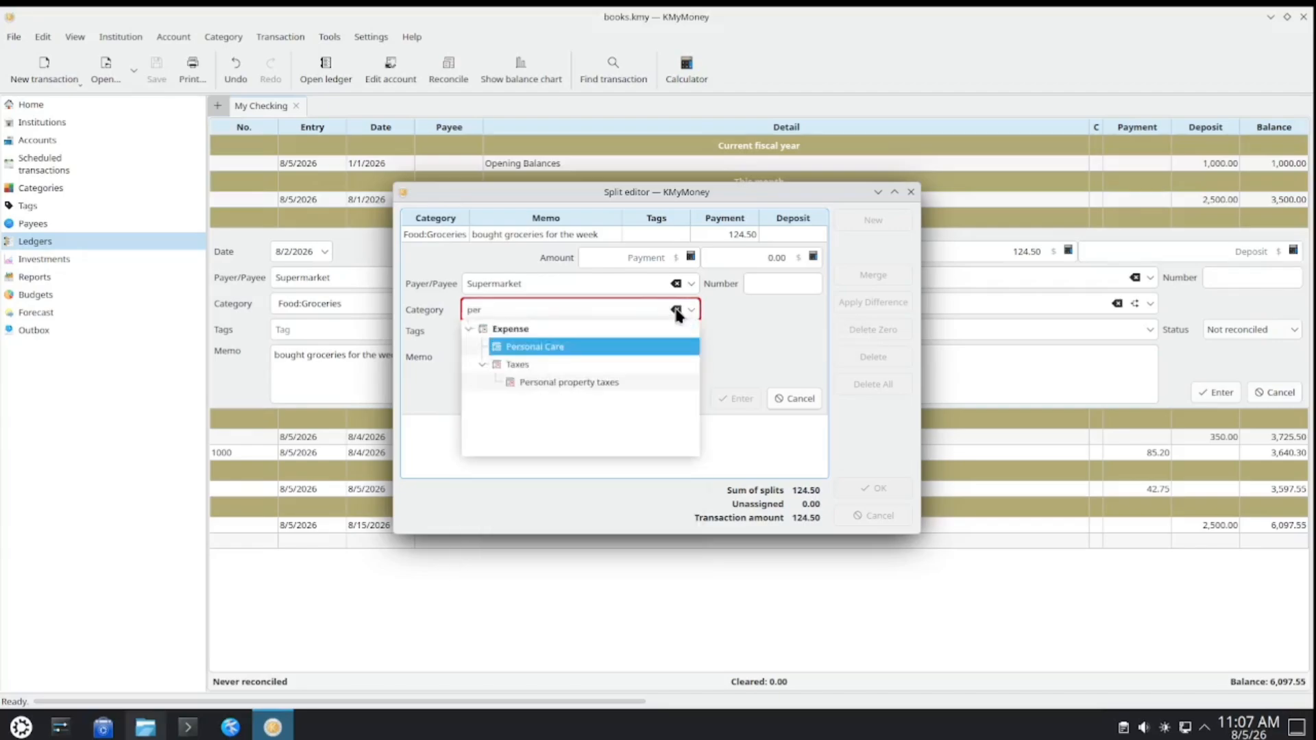
pyautogui.click(593, 347)
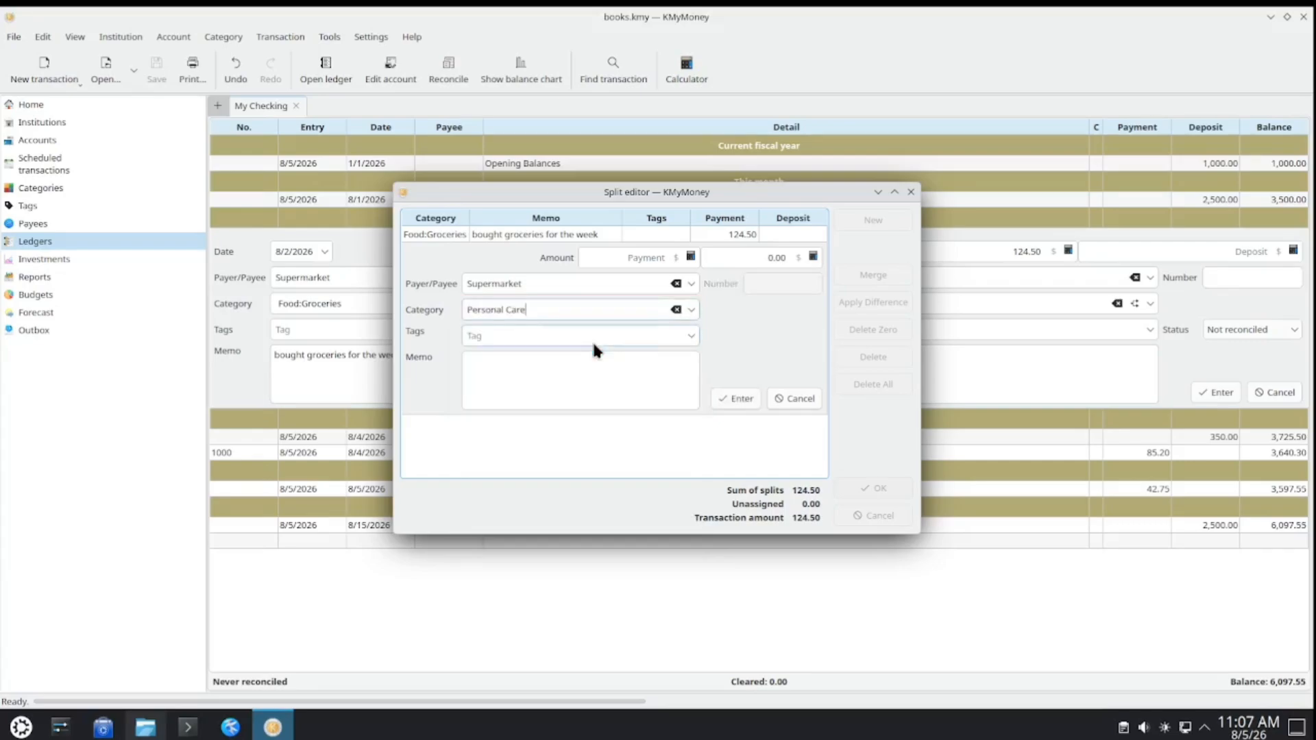
pyautogui.click(769, 259)
pyautogui.write('20')
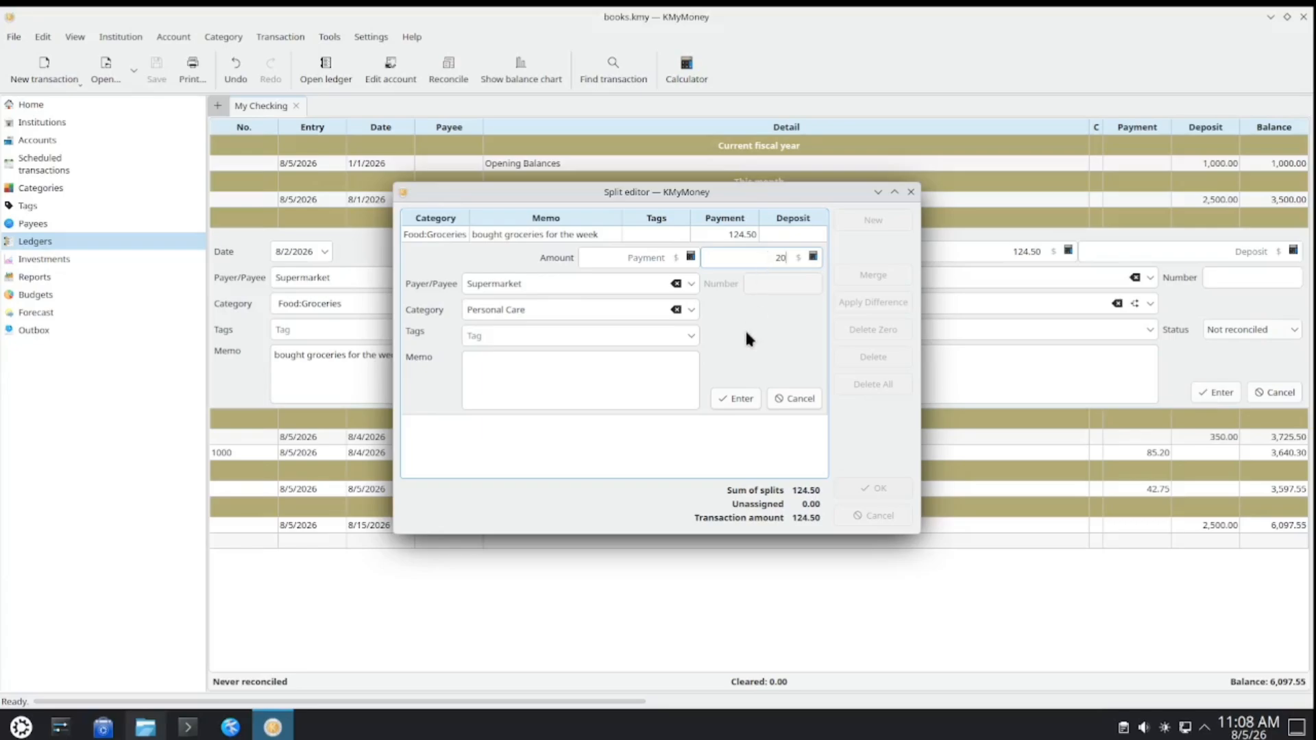
pyautogui.click(740, 392)
pyautogui.click(739, 397)
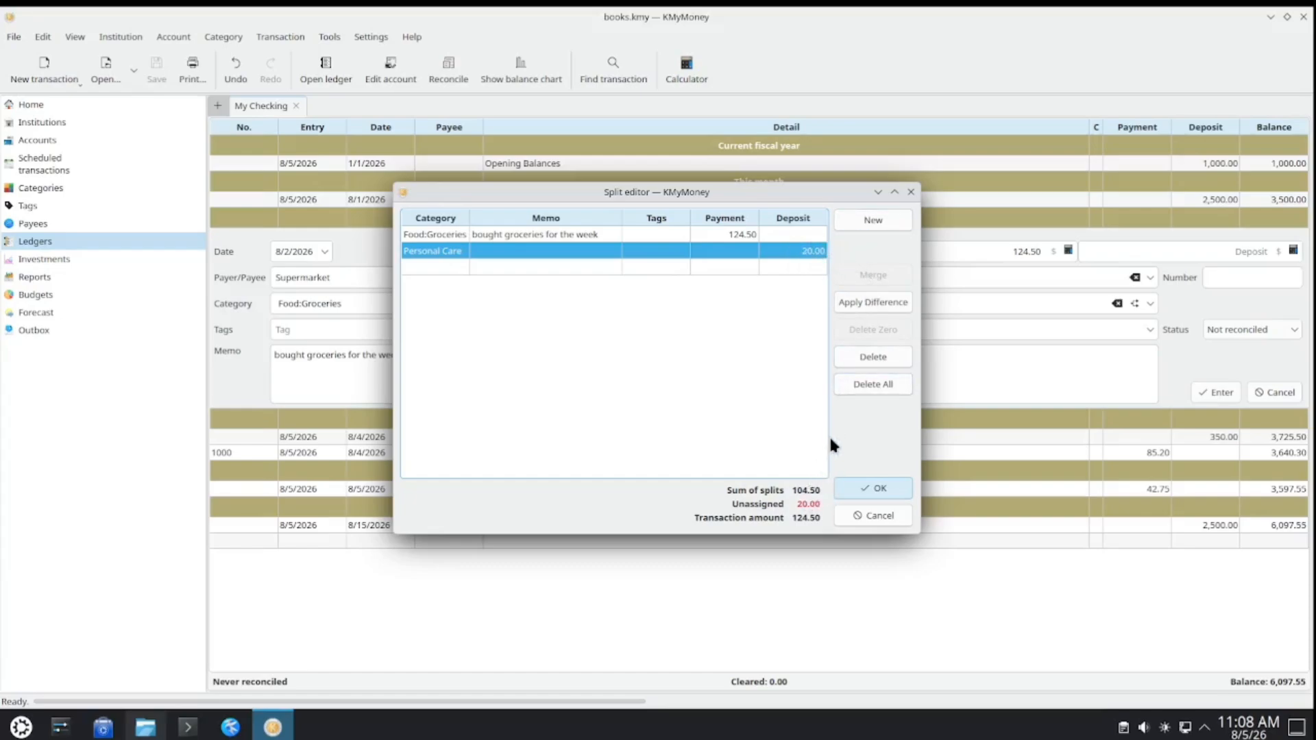
# Replace the Personal Care split's deposit with a payment of 20, and choose to continue editing the splits.
pyautogui.doubleClick(793, 256)
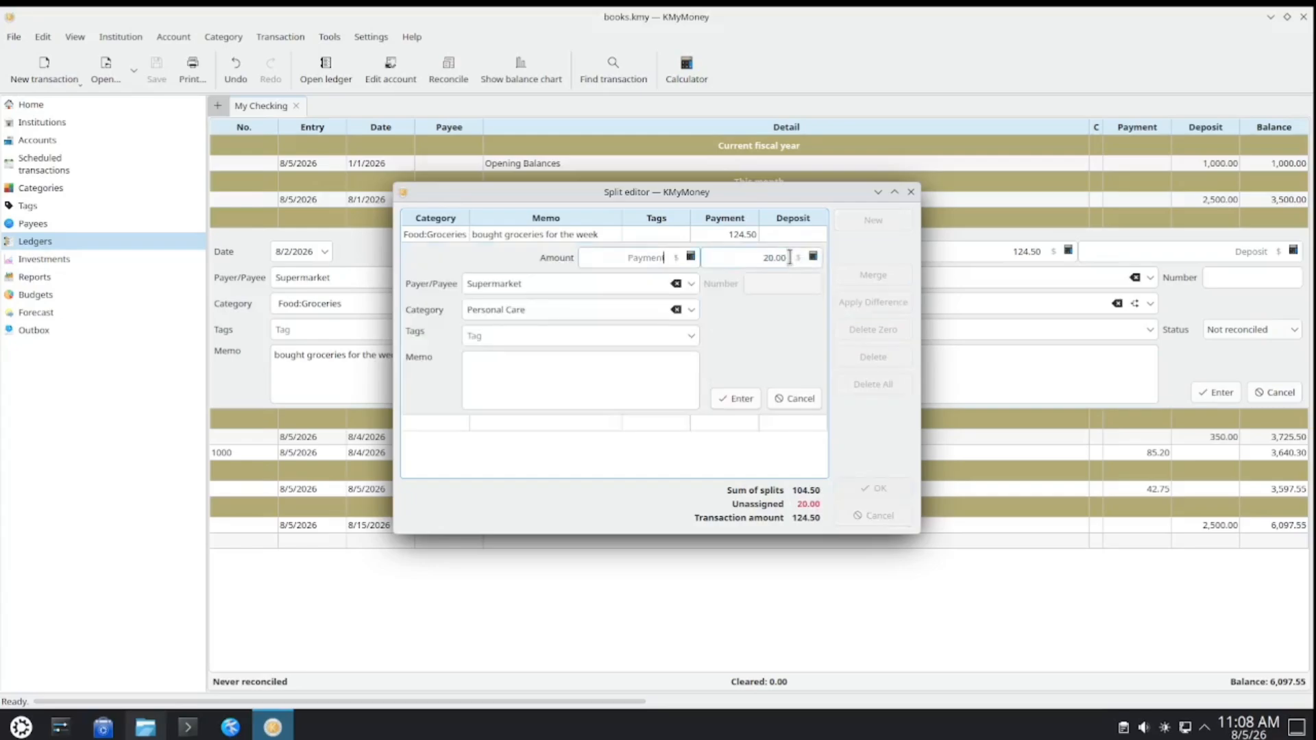
pyautogui.doubleClick(764, 257)
pyautogui.press('BackSpace')
pyautogui.click(647, 255)
pyautogui.write('20')
pyautogui.click(737, 399)
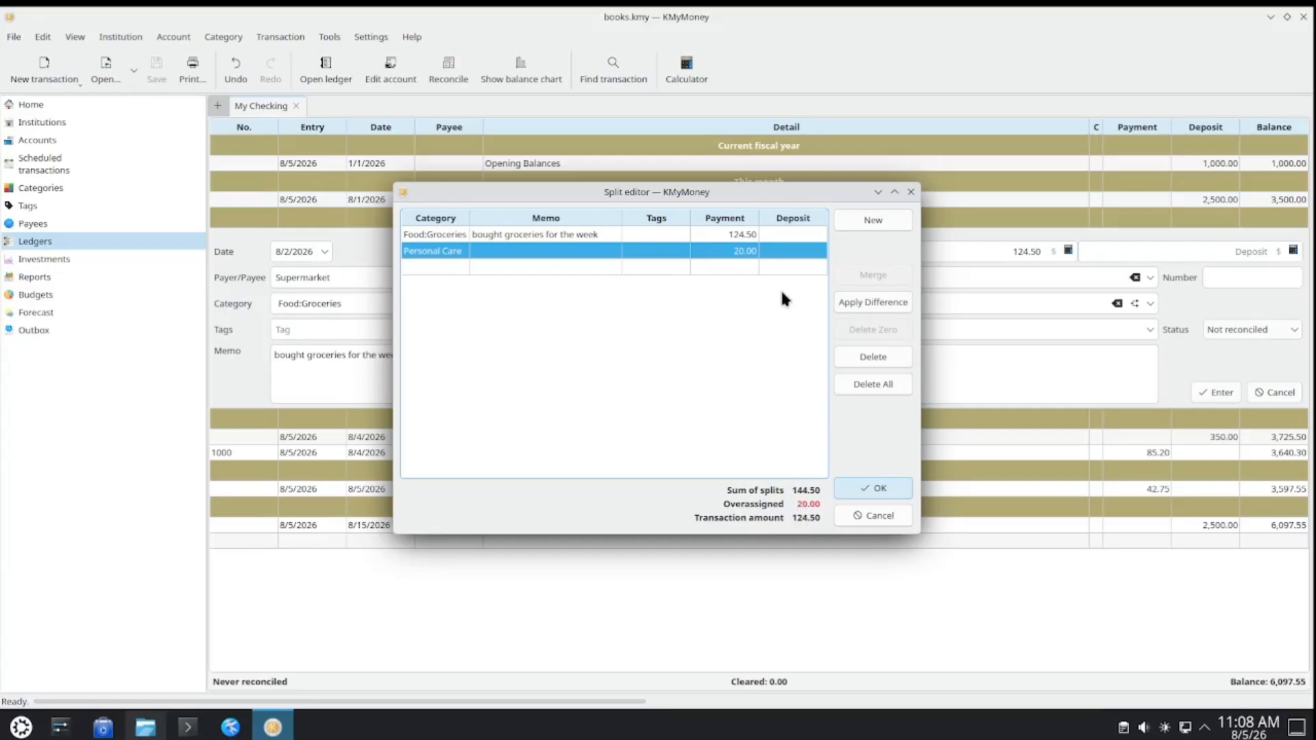
pyautogui.click(861, 491)
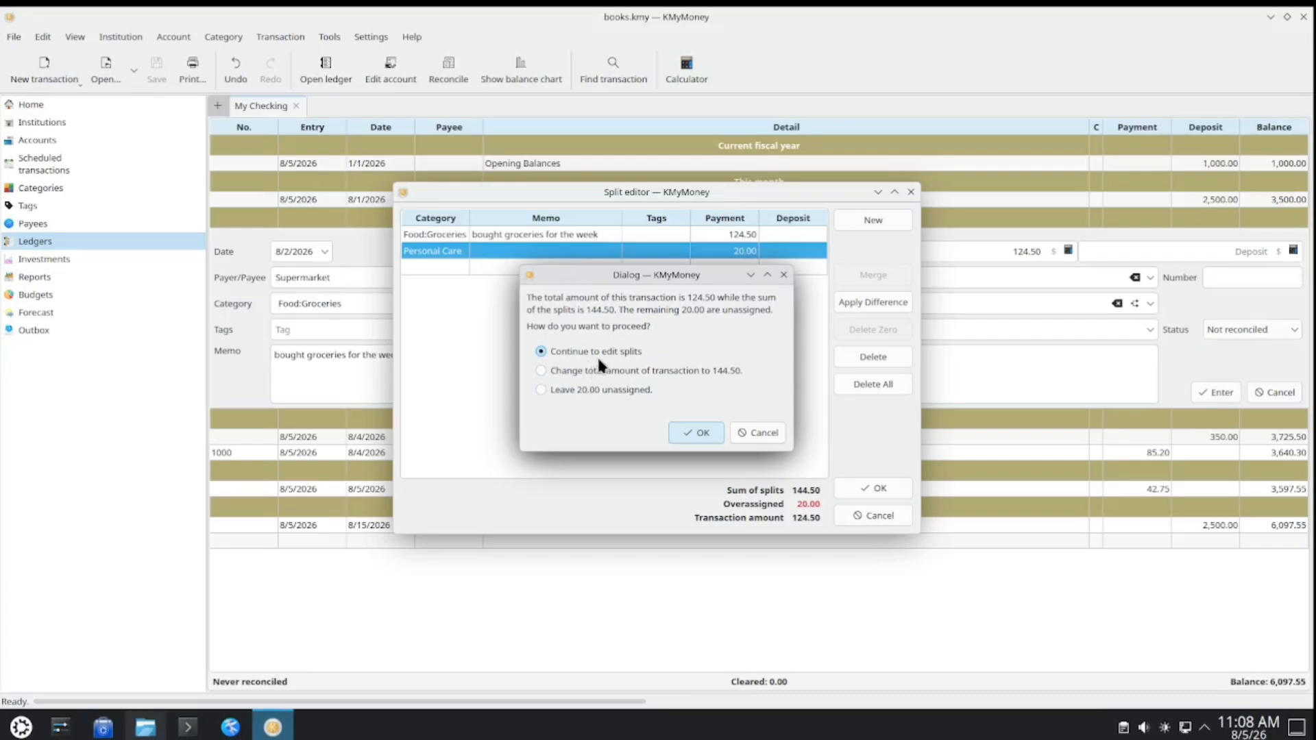
pyautogui.click(696, 432)
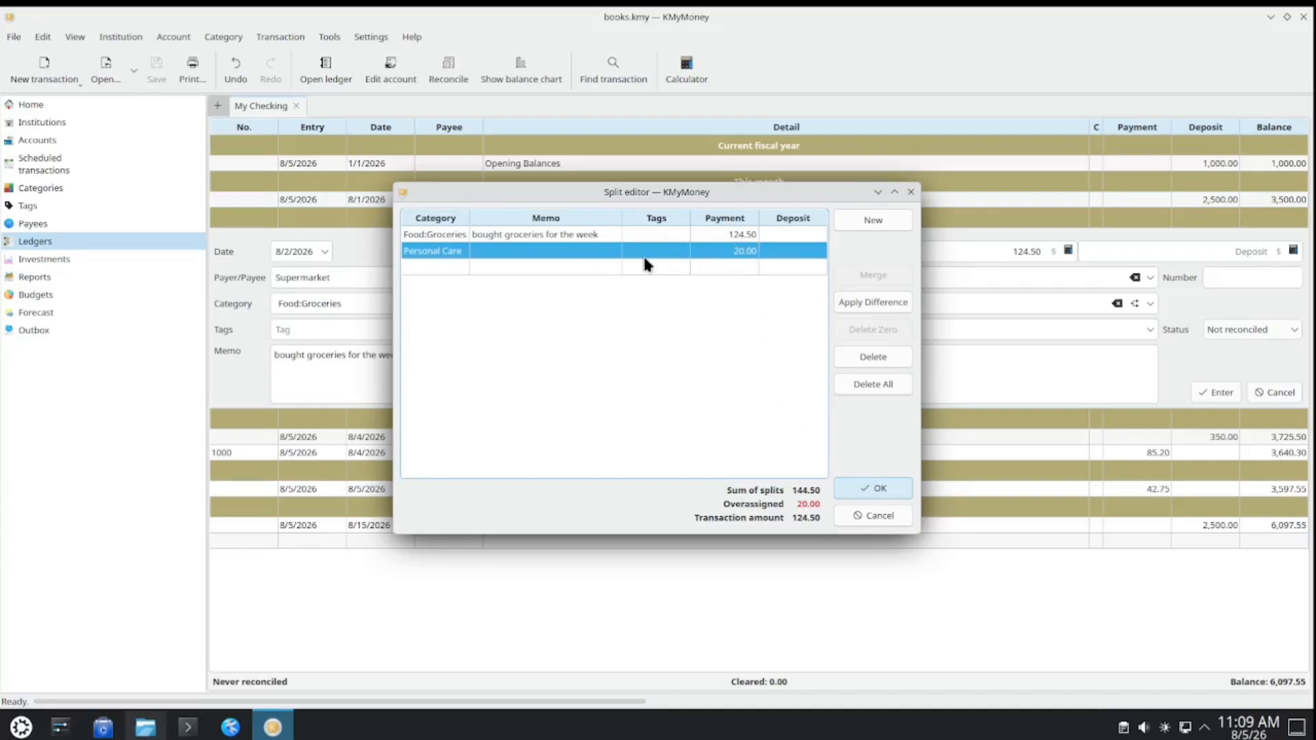
# Add the memo "bought body wash" to the Personal Care split.
pyautogui.doubleClick(612, 252)
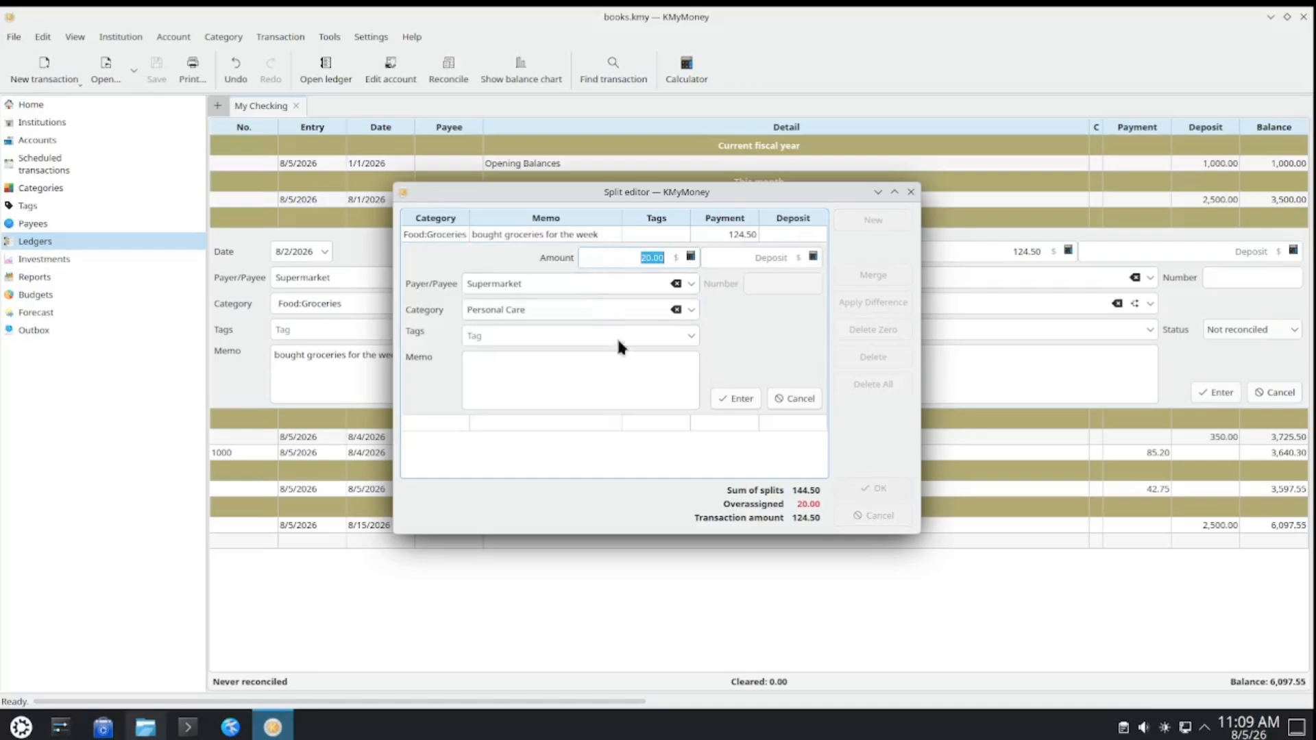
pyautogui.click(627, 361)
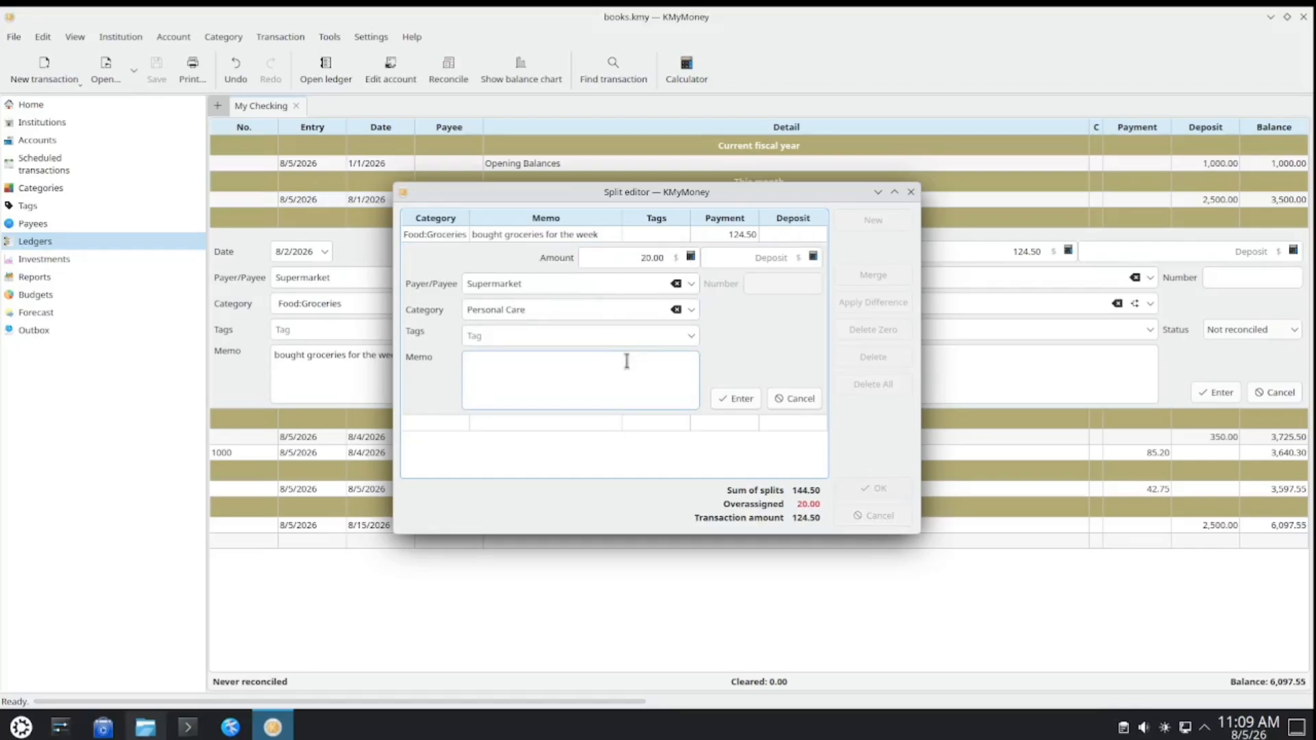
pyautogui.write('bought body wash')
pyautogui.click(739, 399)
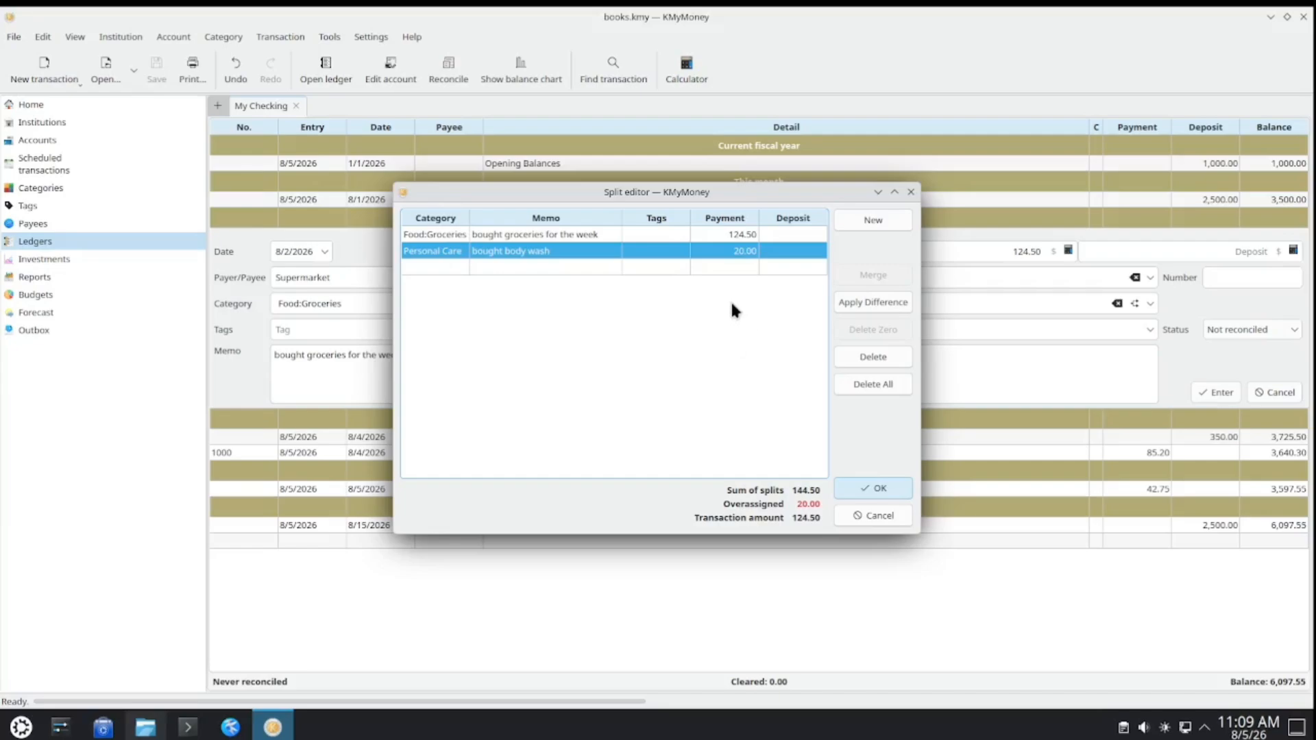
# Subtract 20 from the Food:Groceries split to set its payment to 104.50, and record the split Supermarket transaction.
pyautogui.click(722, 236)
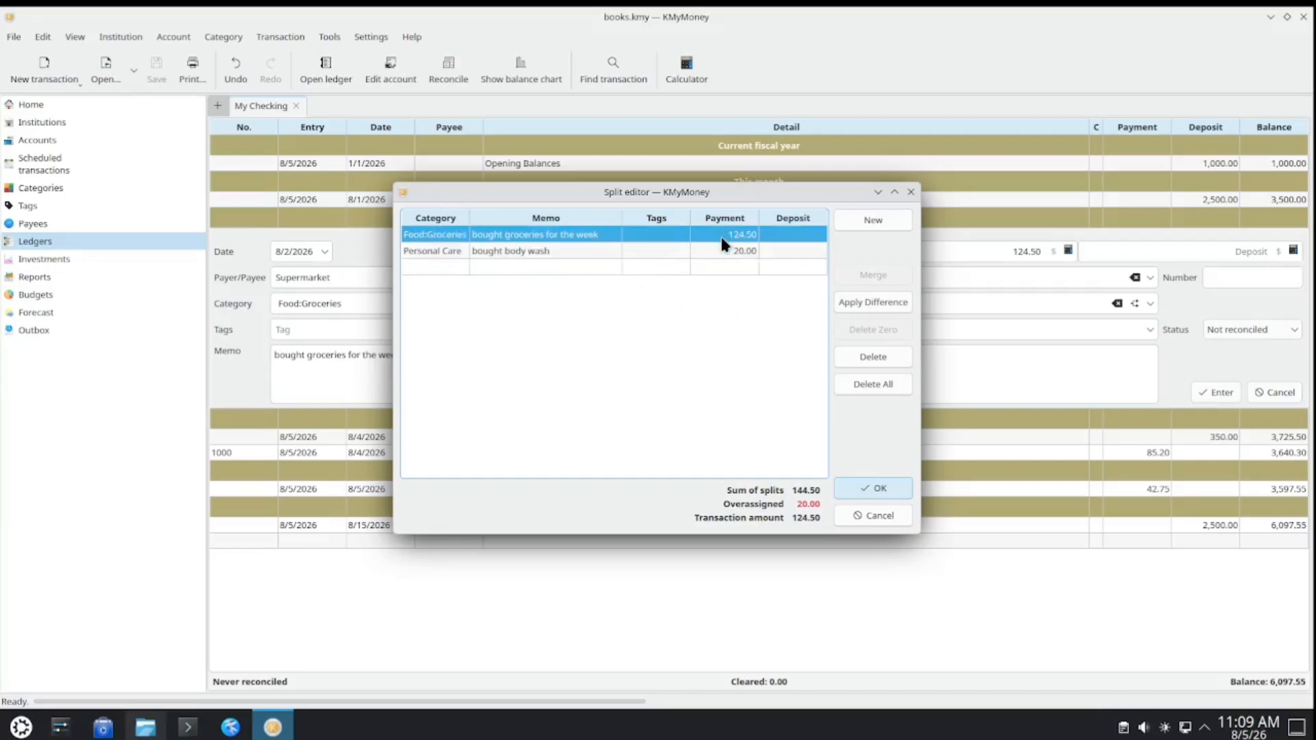
pyautogui.doubleClick(723, 236)
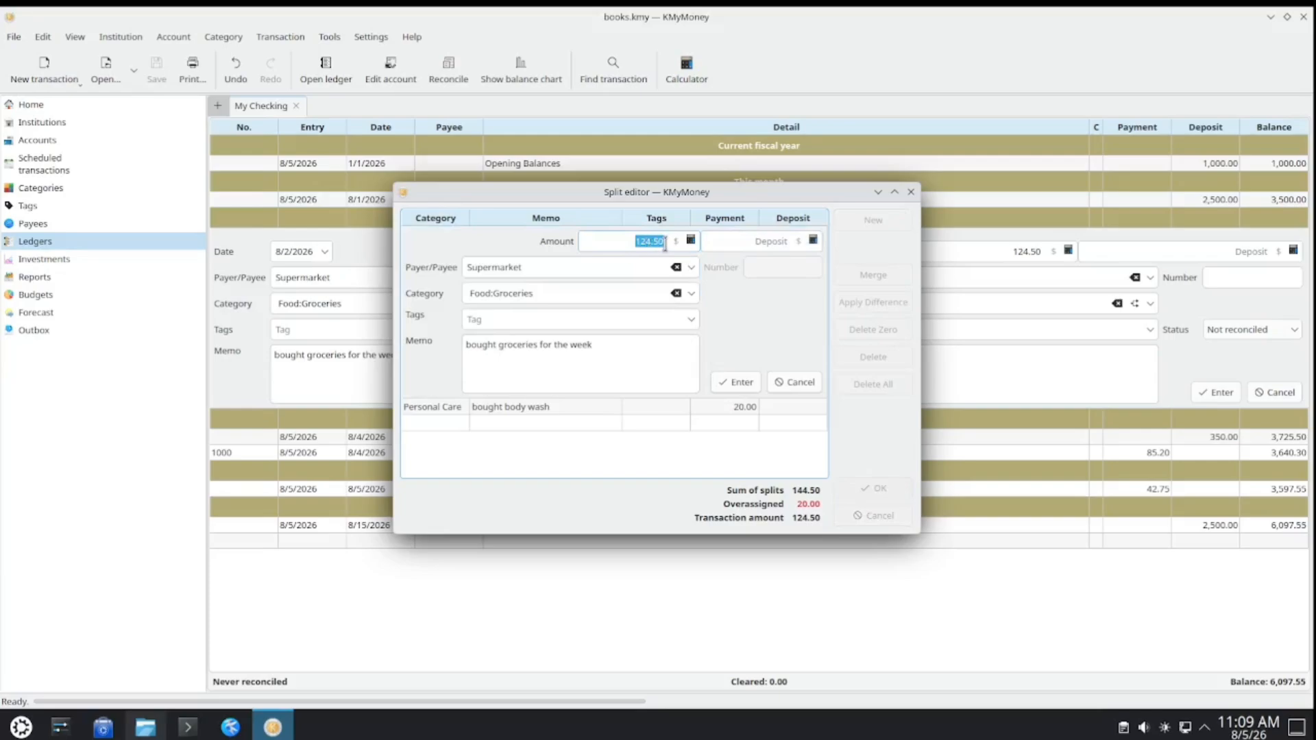
pyautogui.click(690, 240)
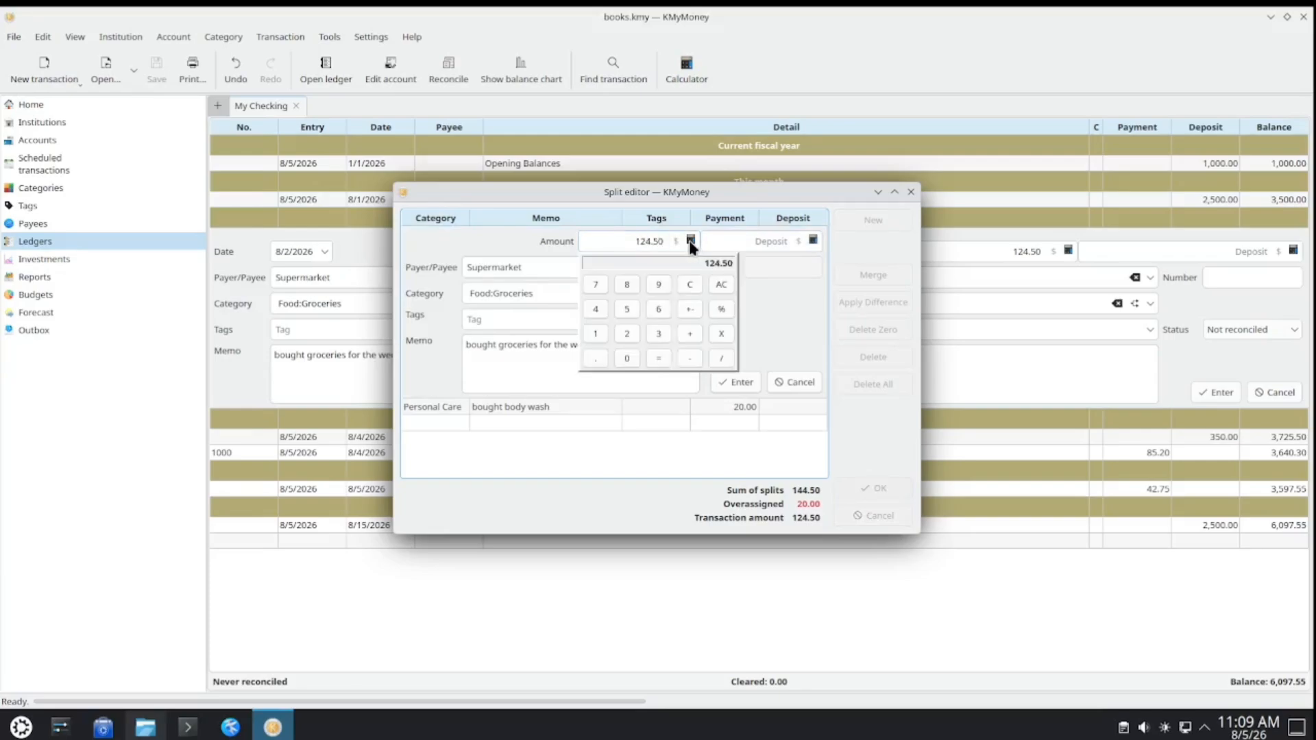
pyautogui.click(690, 358)
pyautogui.click(630, 336)
pyautogui.click(627, 351)
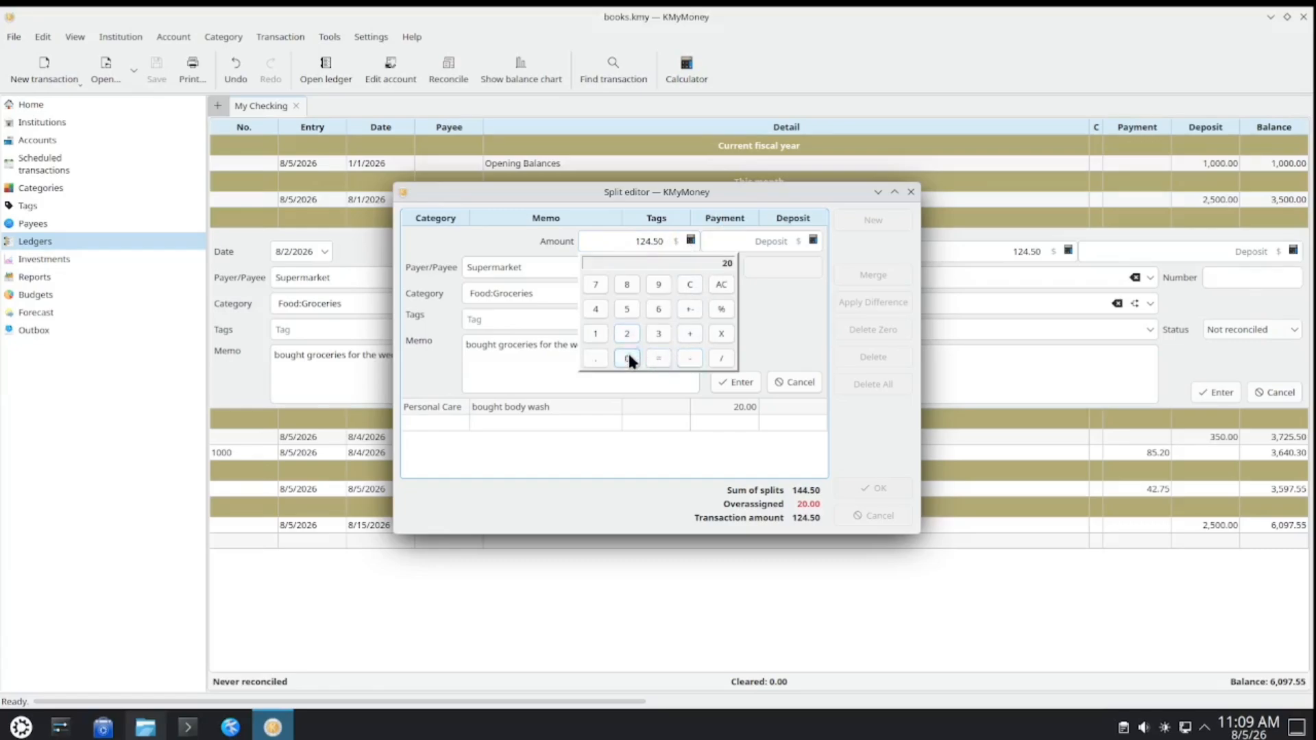
pyautogui.click(665, 355)
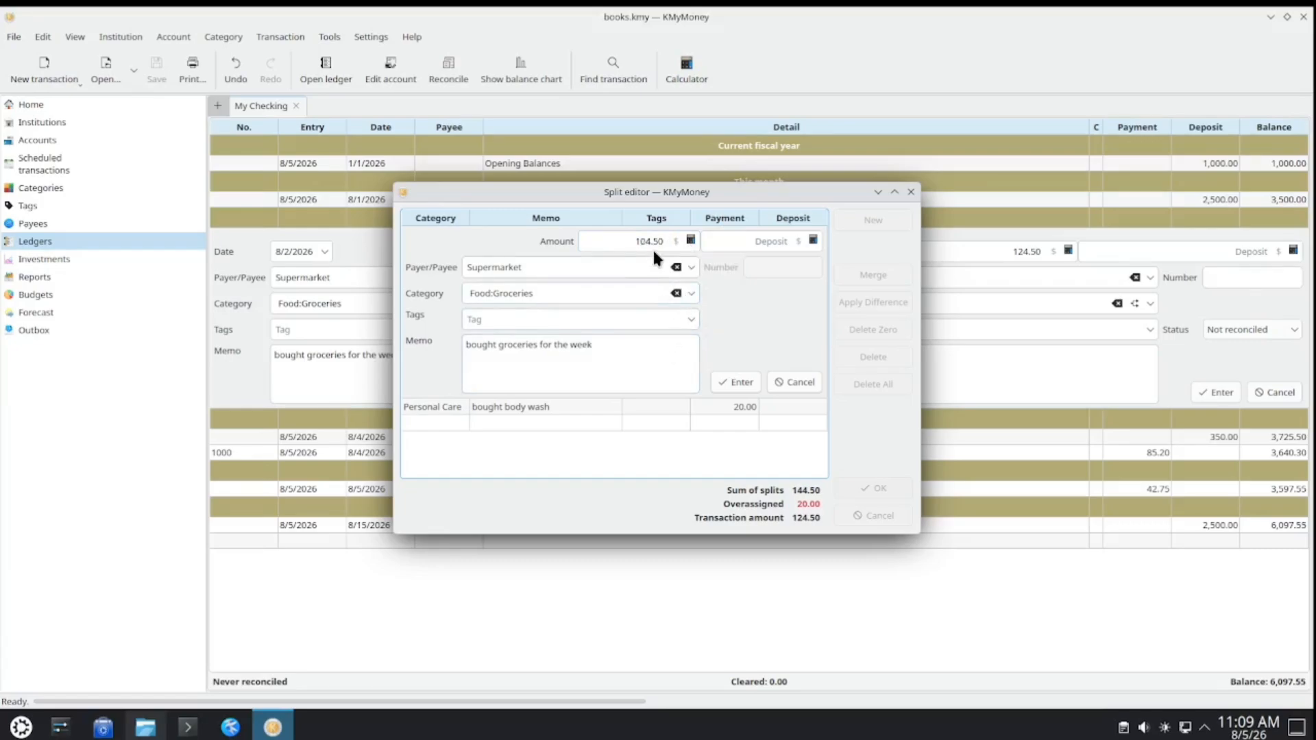
pyautogui.click(737, 382)
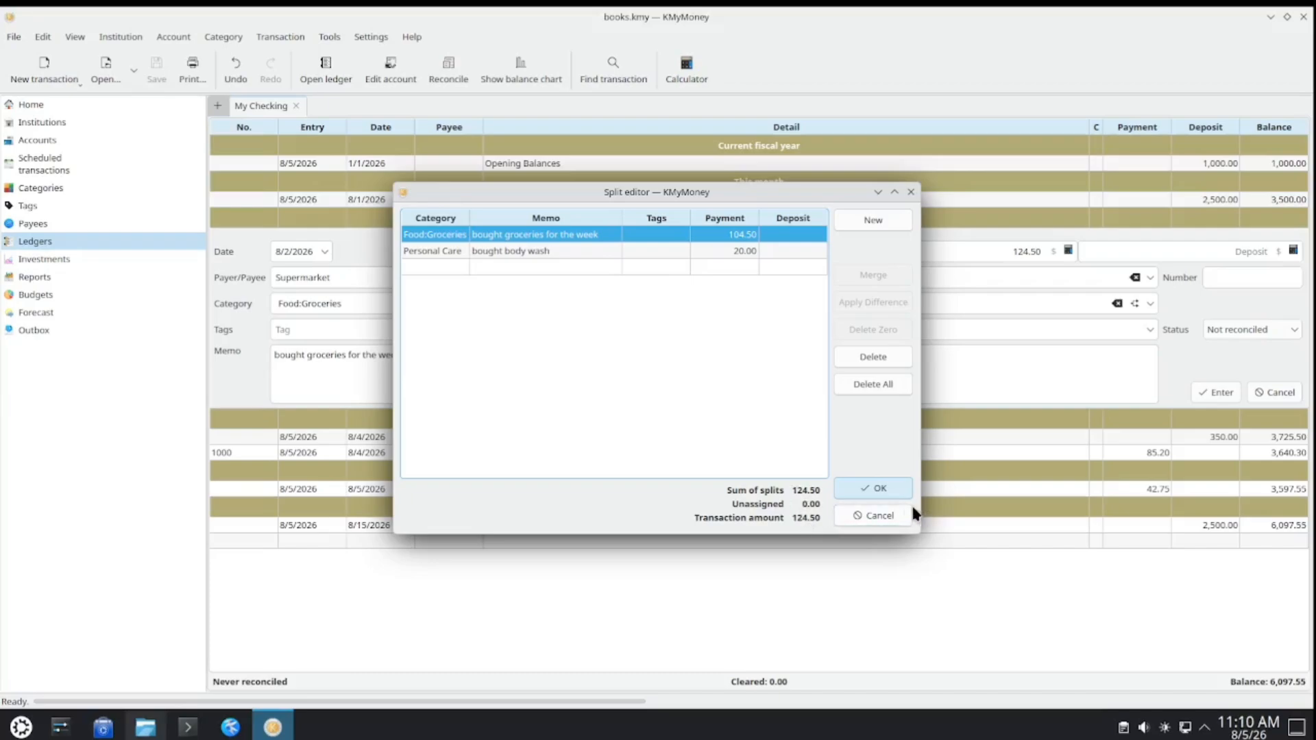
pyautogui.click(868, 485)
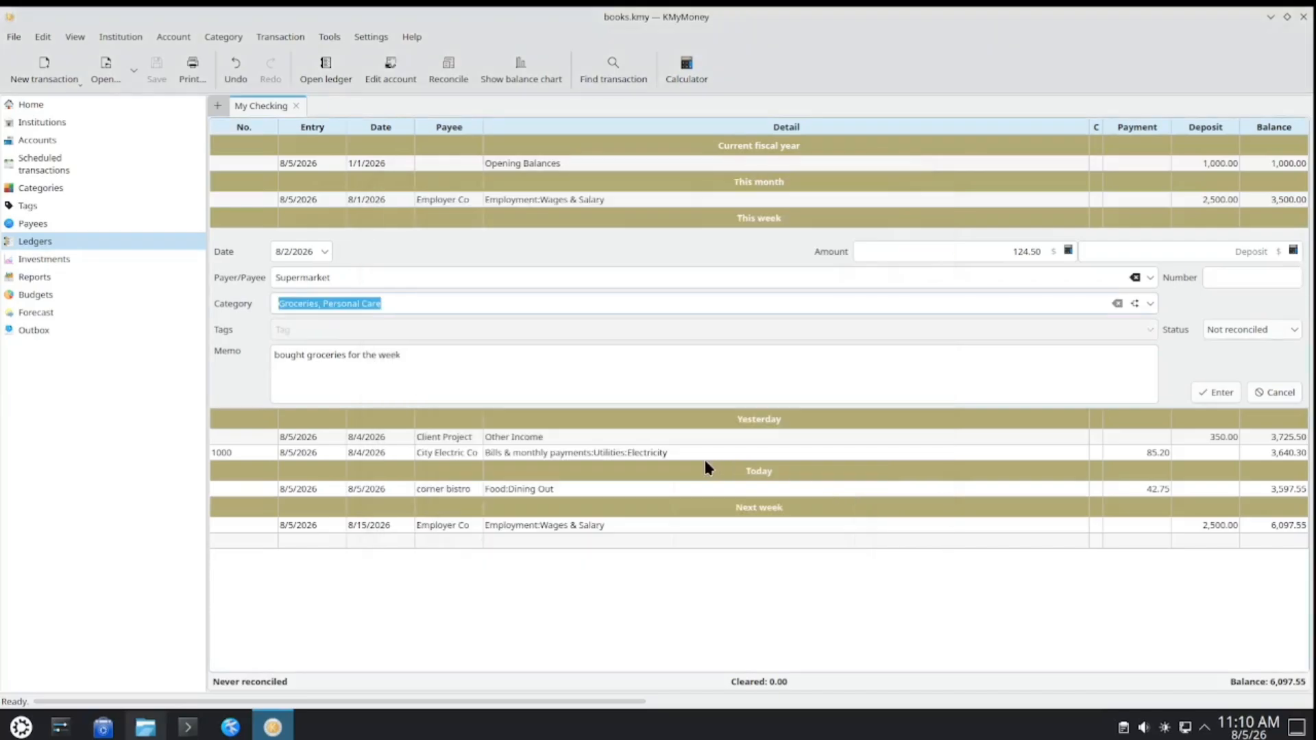
pyautogui.click(1209, 393)
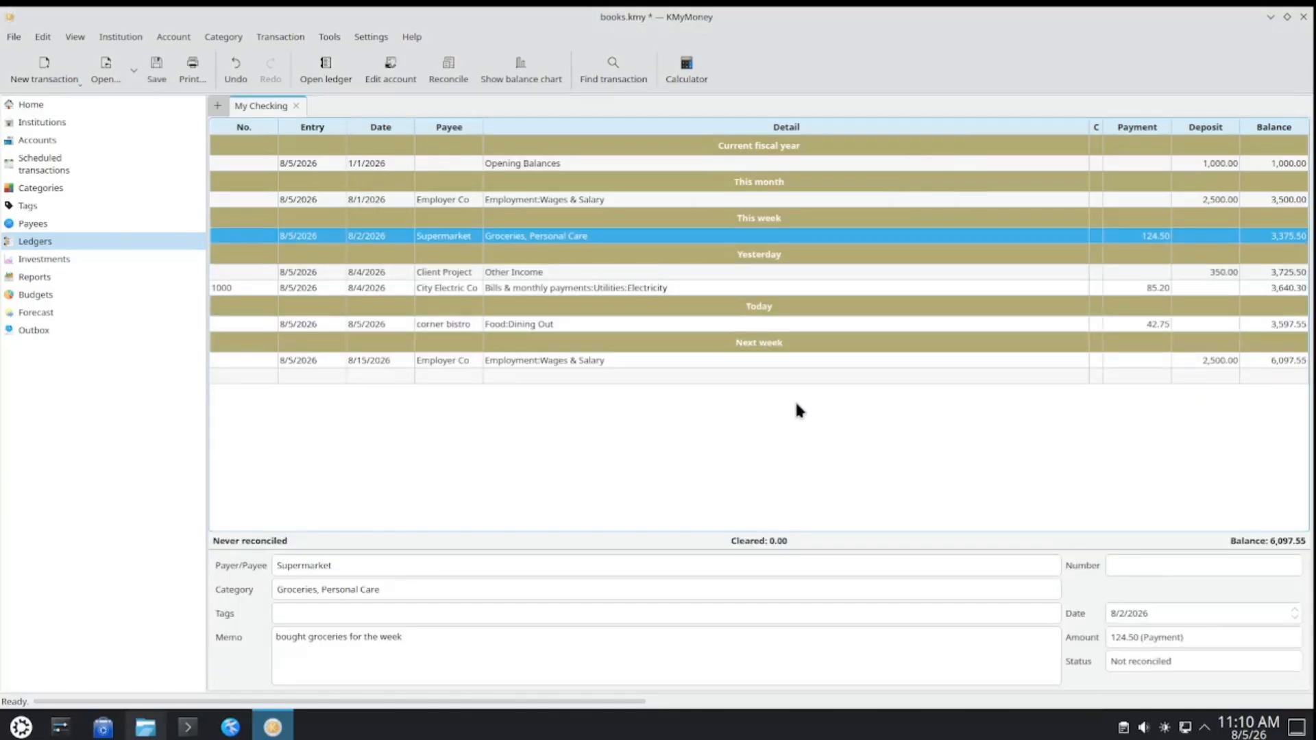